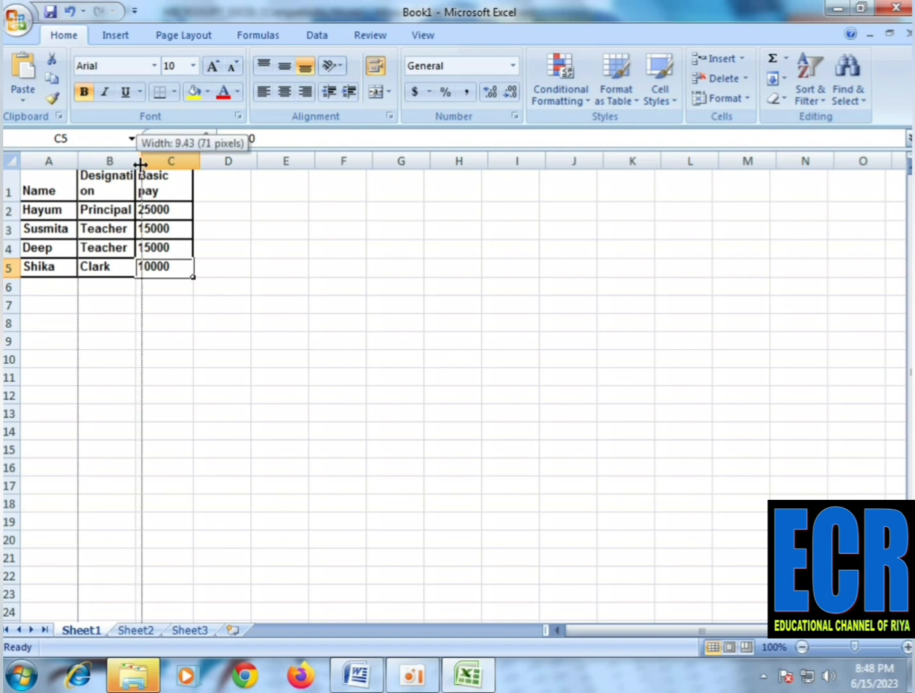
Widen the Basic pay column so that its header fits on one line.
drag(224, 160, 254, 160)
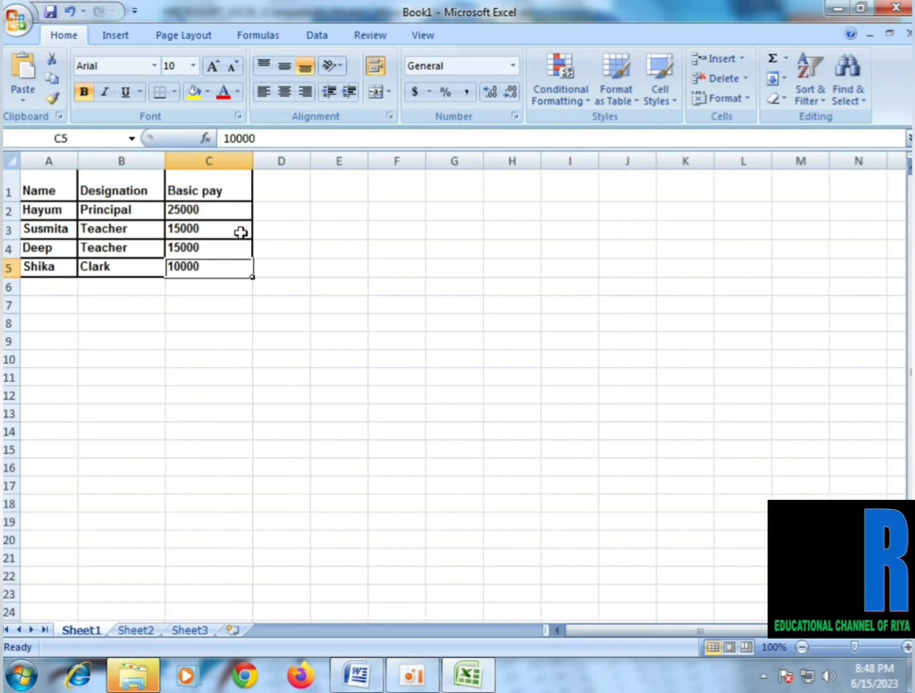
click(126, 328)
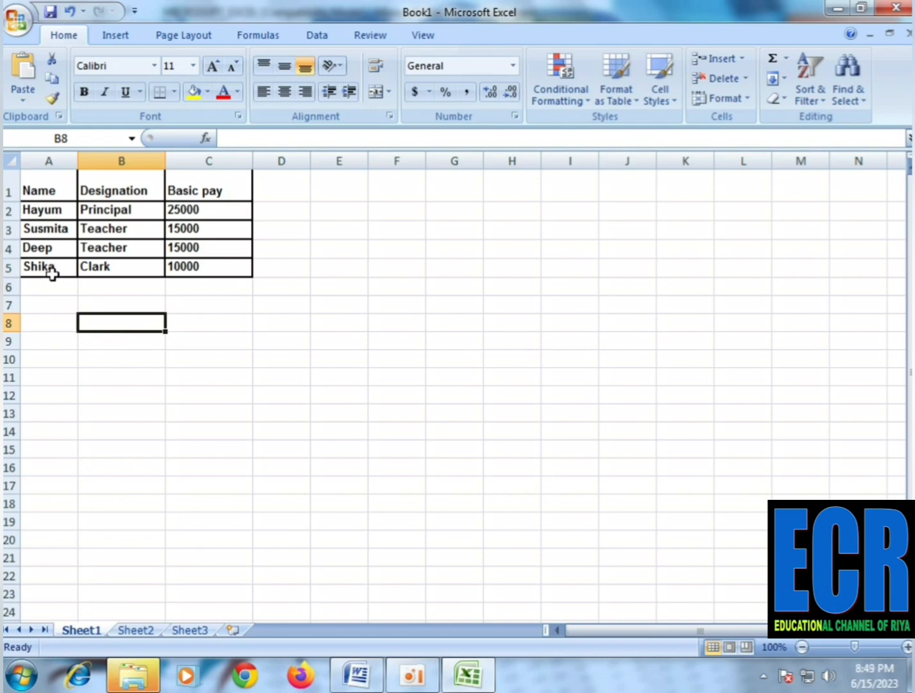
click(50, 289)
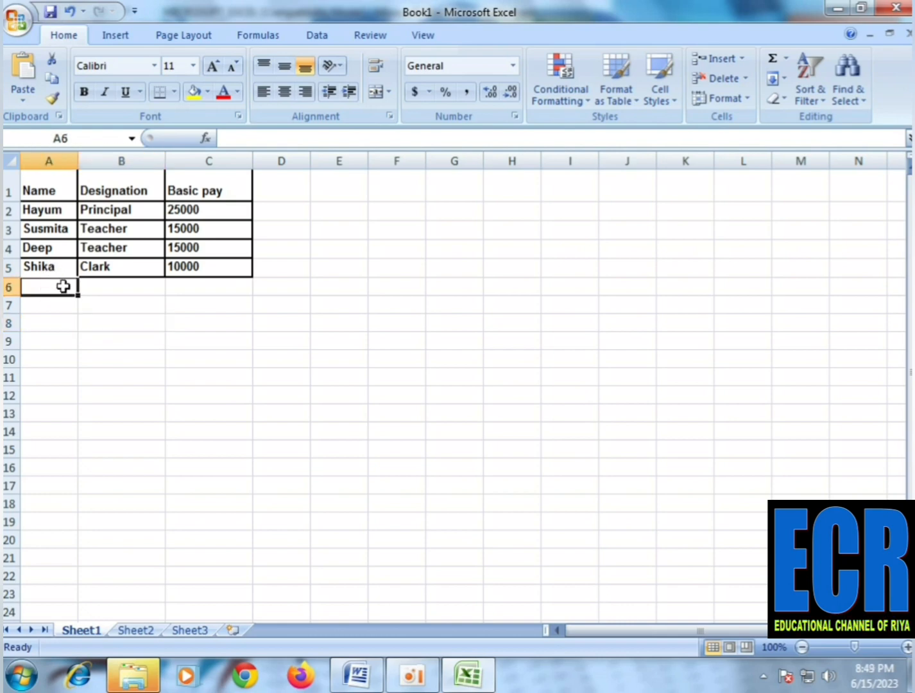
Copy the three records in A3:C5 and paste them twice beneath the table, starting at A6 and A9.
drag(70, 228, 186, 265)
key(ctrl+c)
click(51, 286)
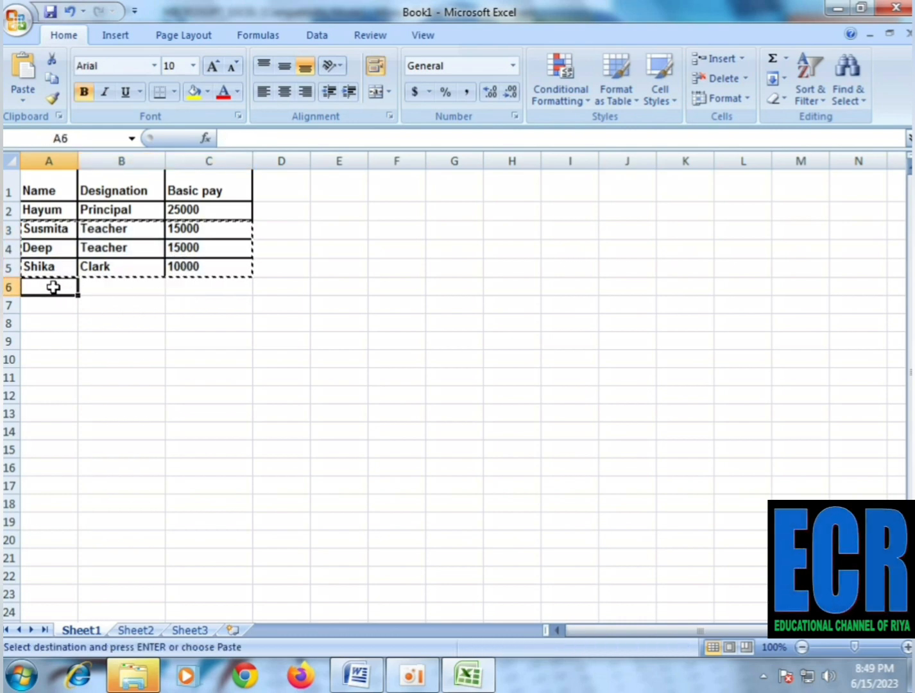
key(ctrl+v)
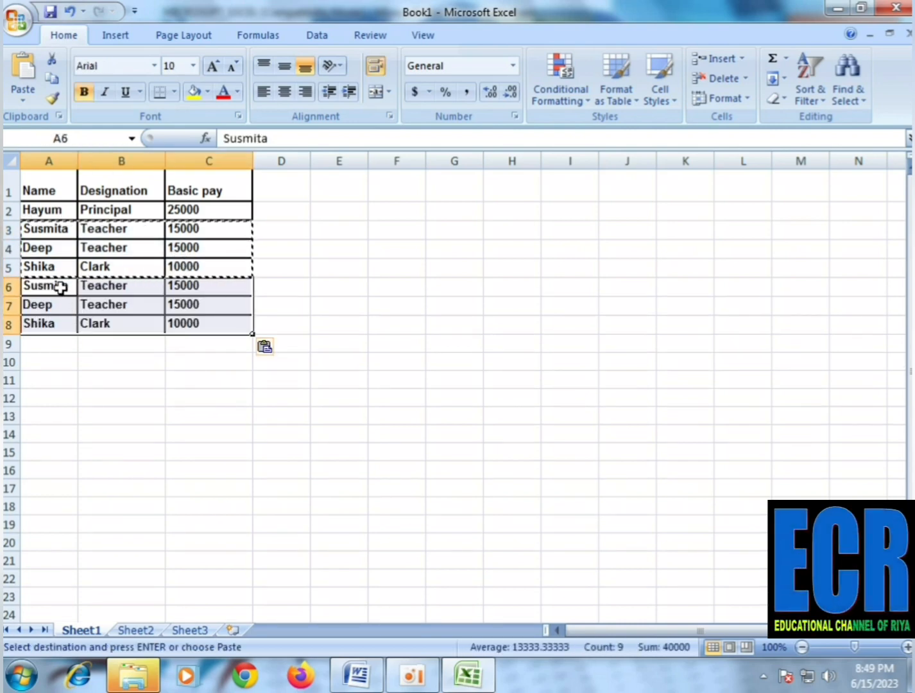
click(50, 346)
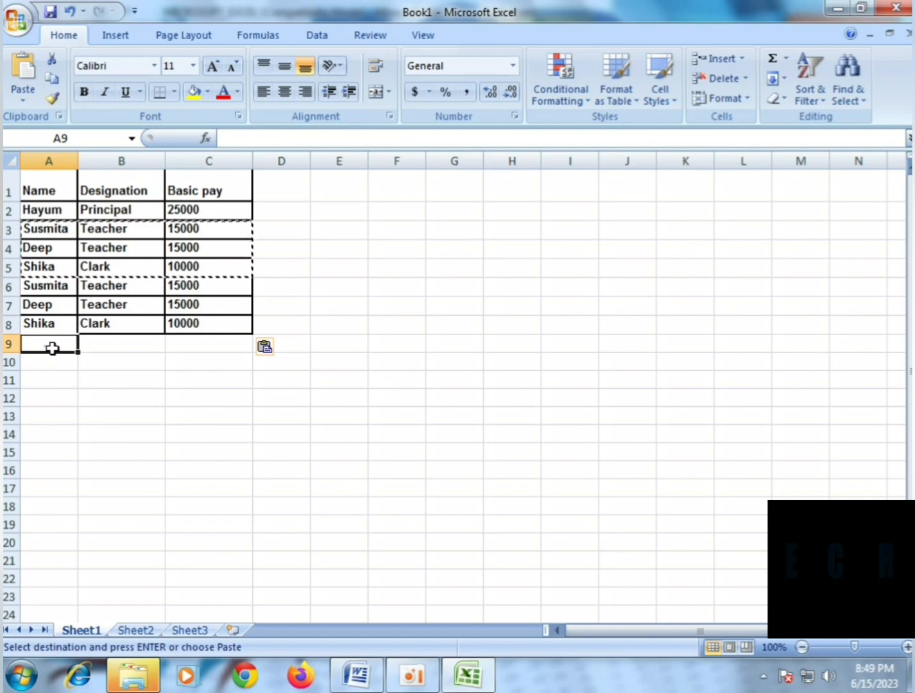
key(ctrl+v)
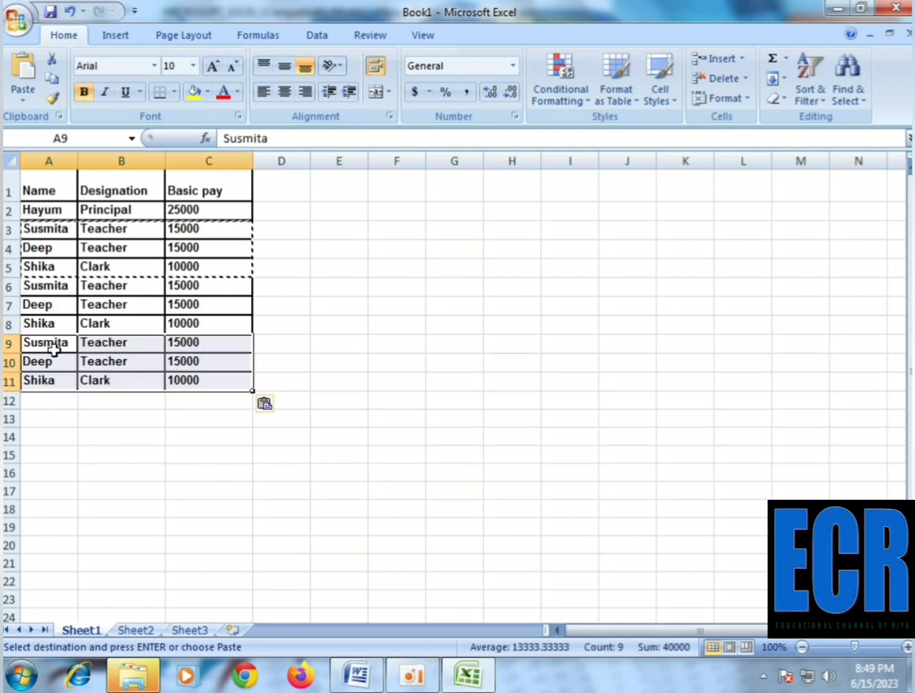
click(154, 402)
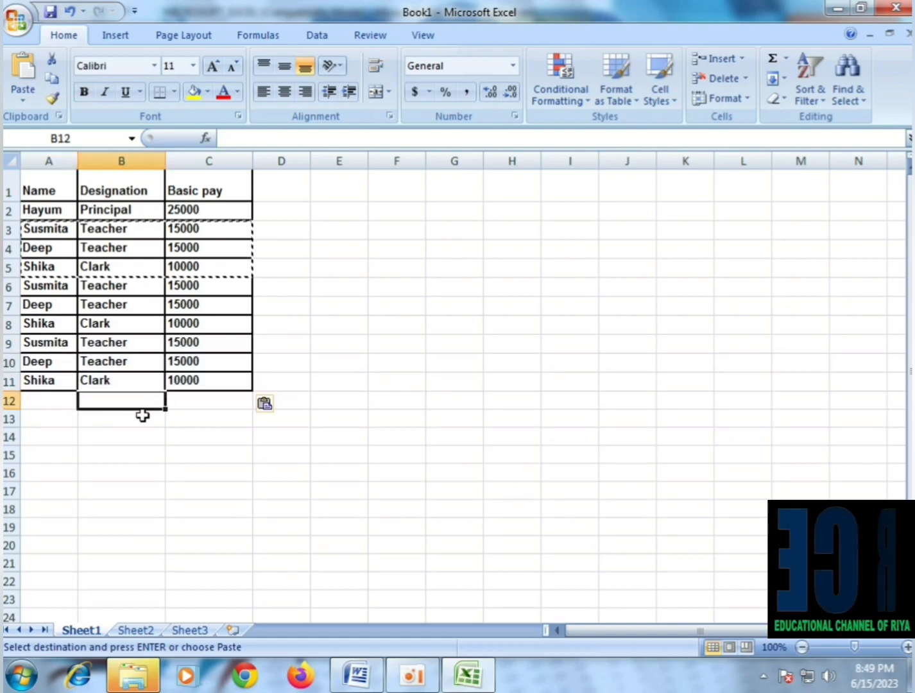
Replace the names in cells A6 to A8 with rrrr, ddd and ggg.
click(49, 231)
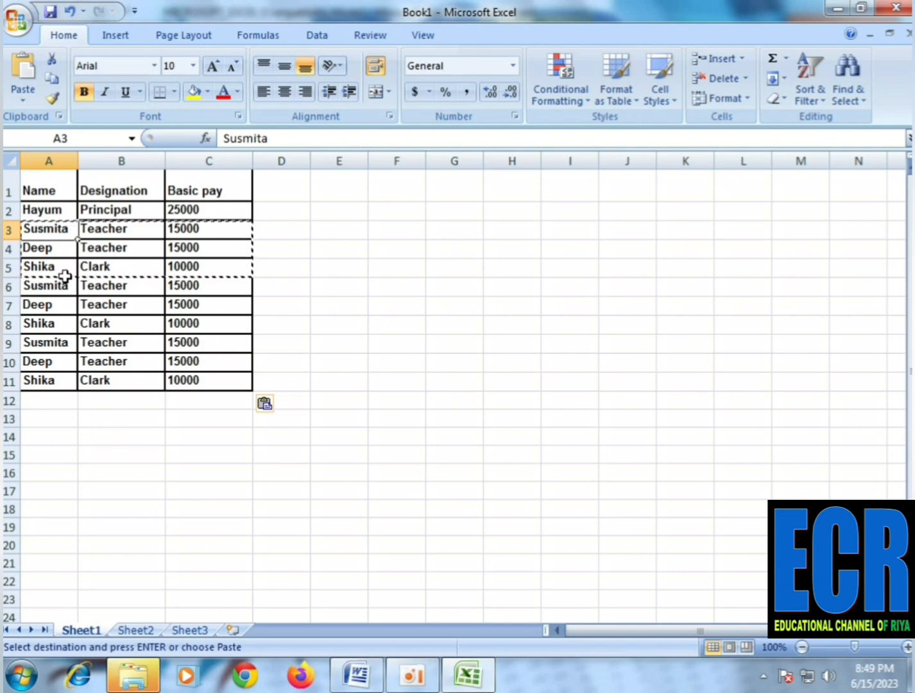
click(45, 286)
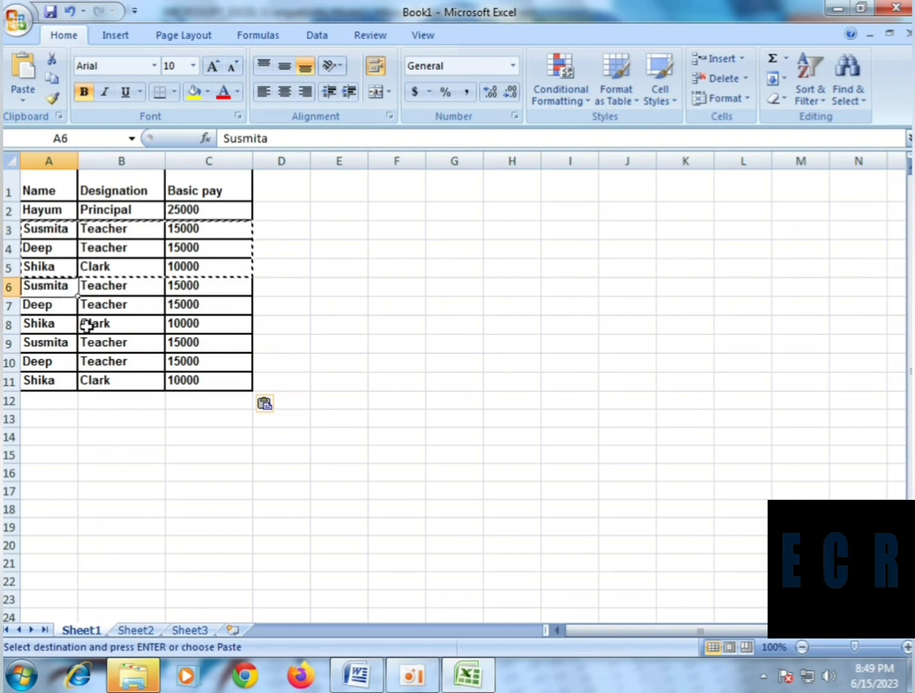
text(rrrr)
key(Return)
text(d)
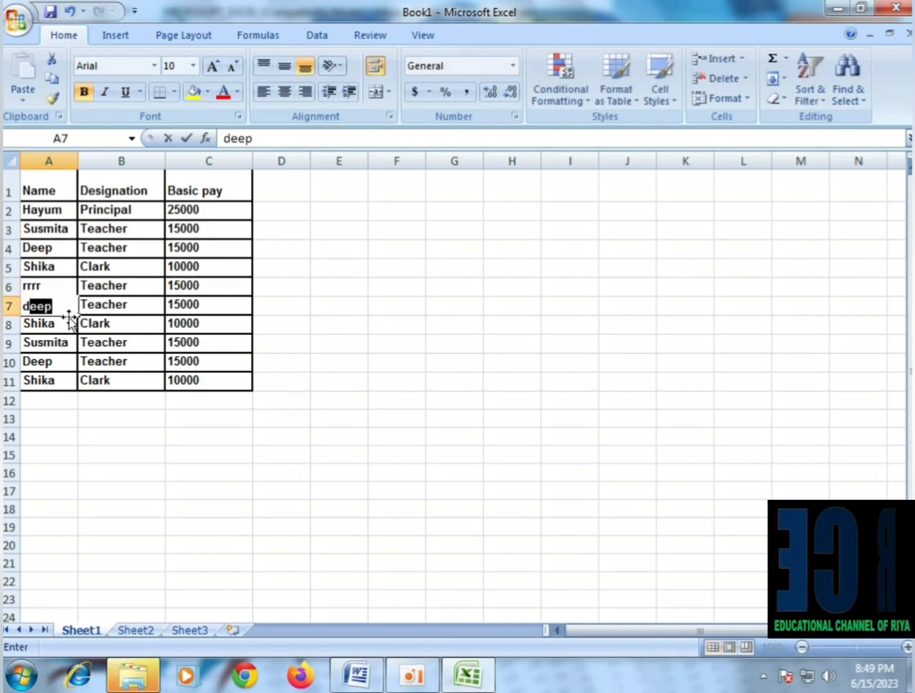
text(dd)
key(Return)
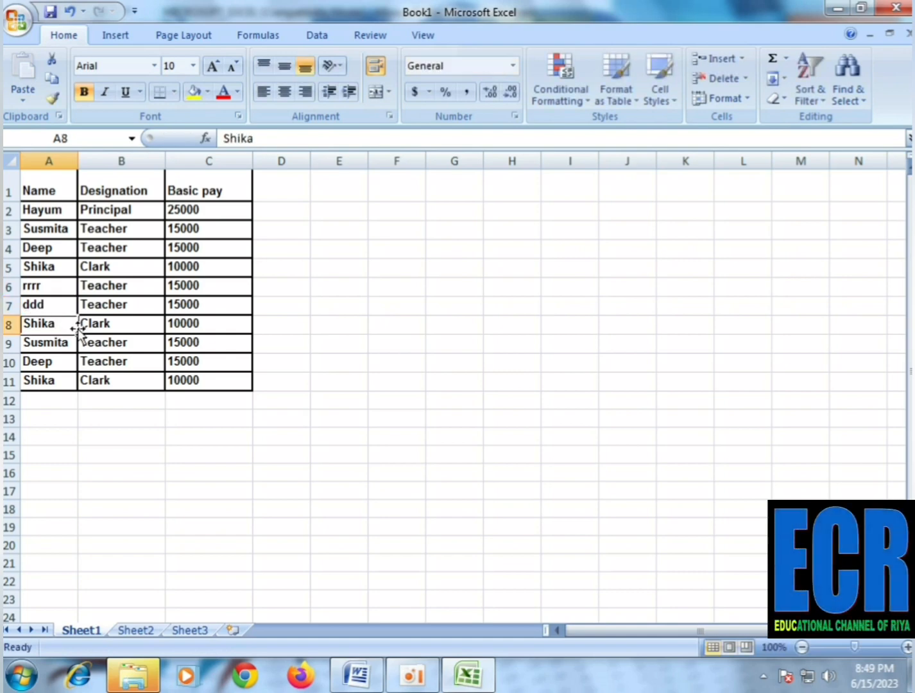
text(ggg)
key(Return)
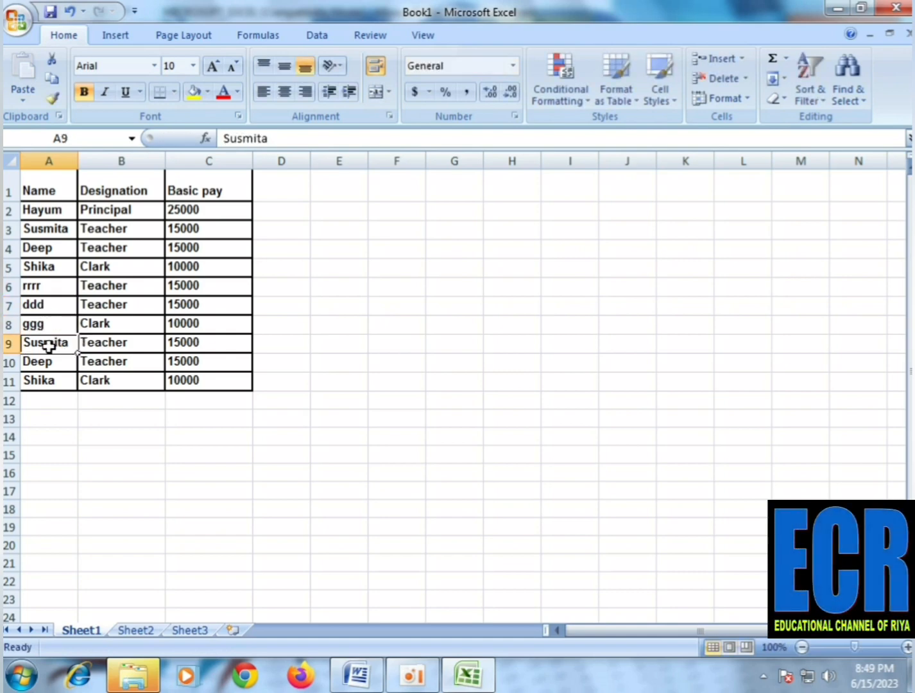
Replace the names in cells A9 to A11 with www, yyy and mmm.
text(www)
key(Return)
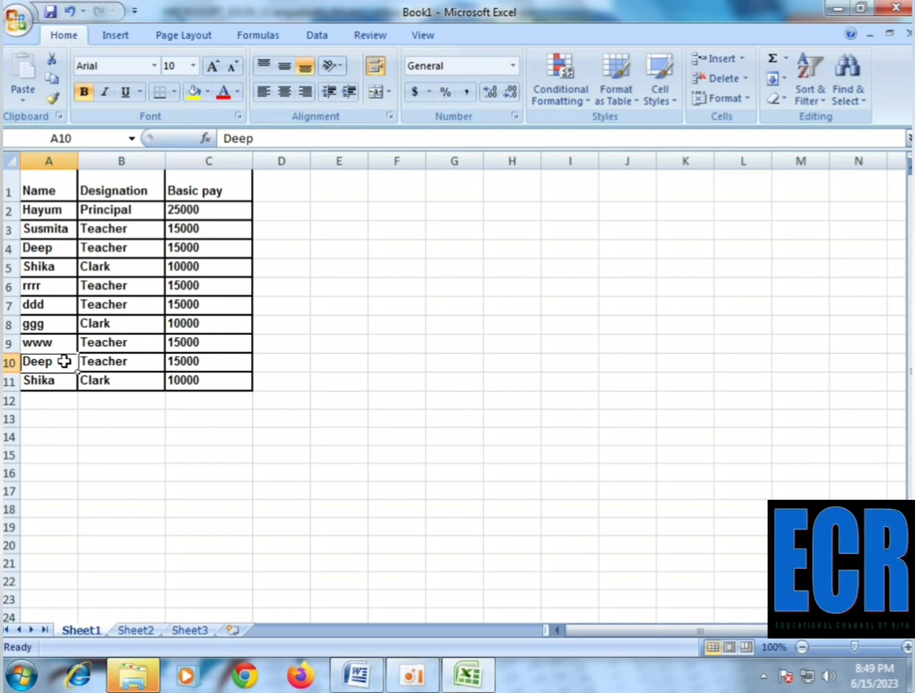
text(r)
key(BackSpace)
key(BackSpace)
text(y)
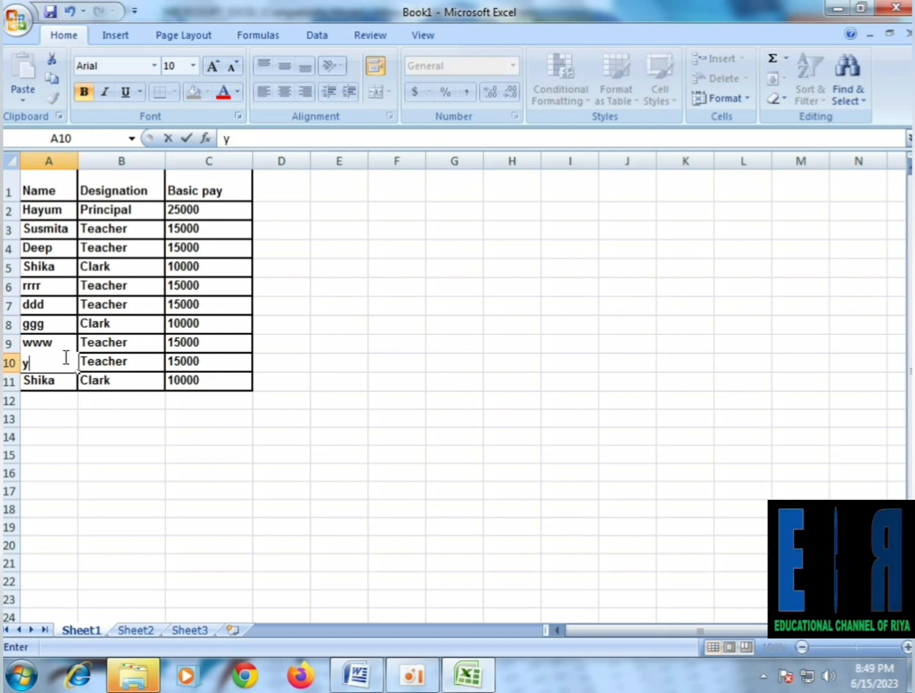
text(yy)
key(Return)
text(mmm)
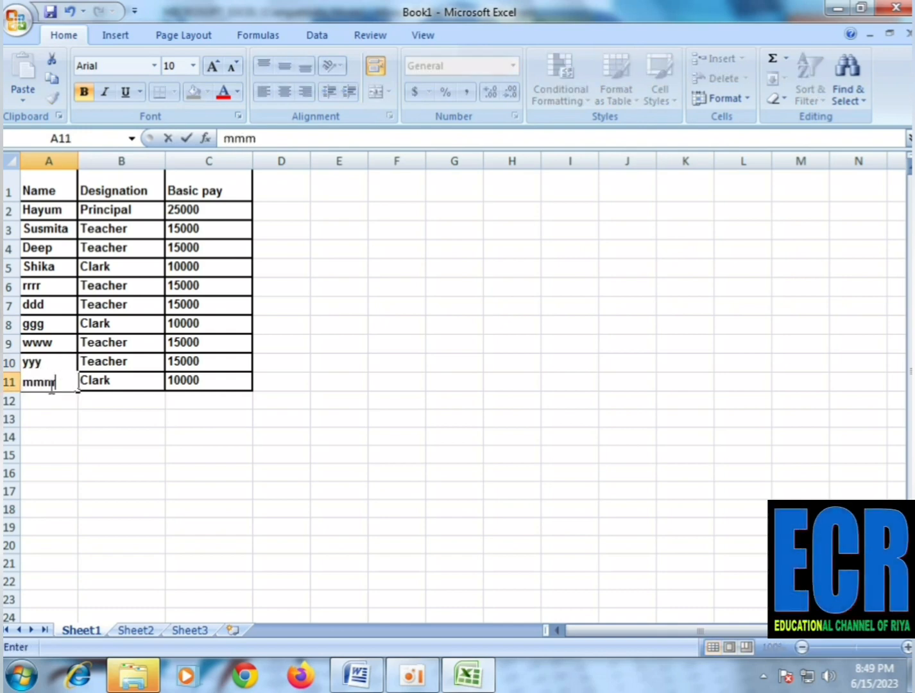
click(161, 468)
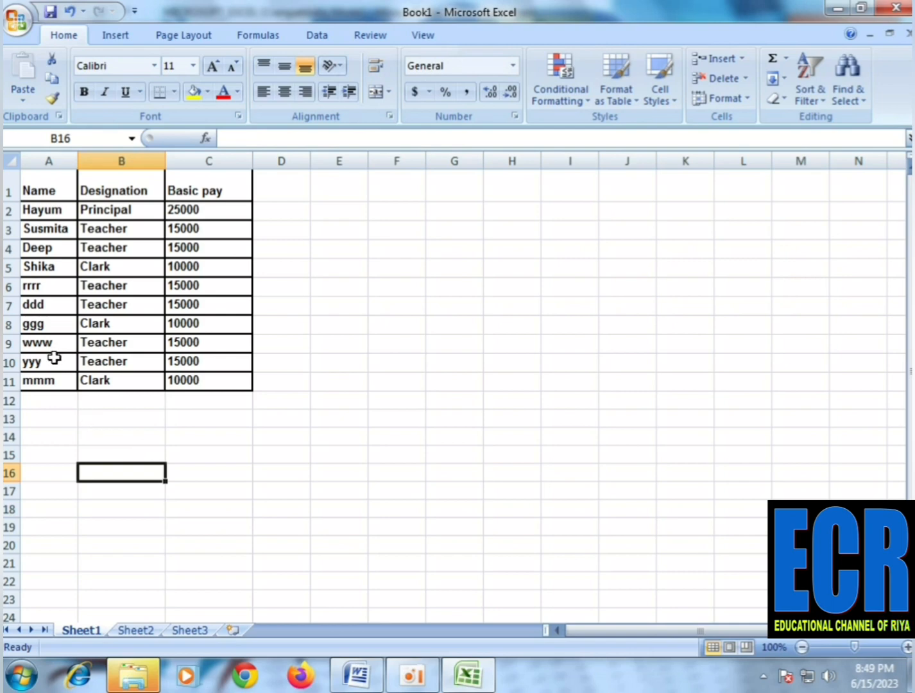
Examine the names, designations and basic pay values in the staff table.
click(48, 287)
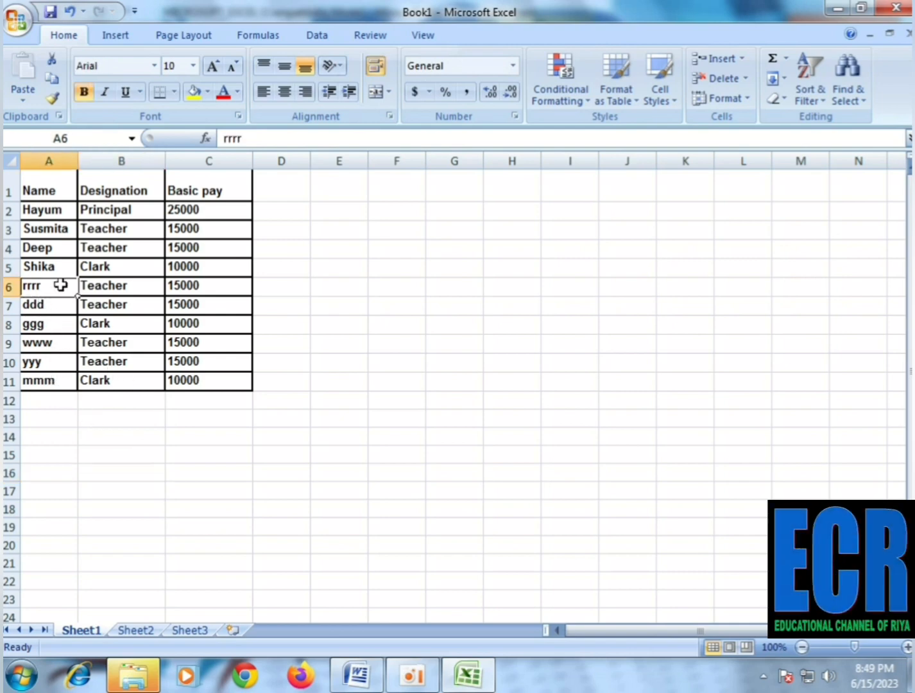
click(93, 214)
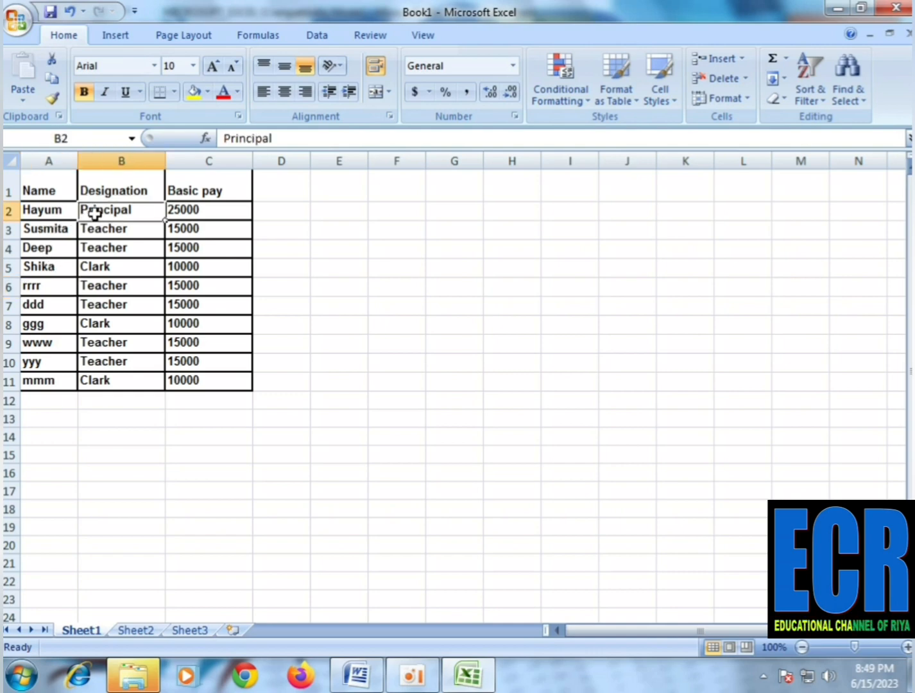
click(89, 249)
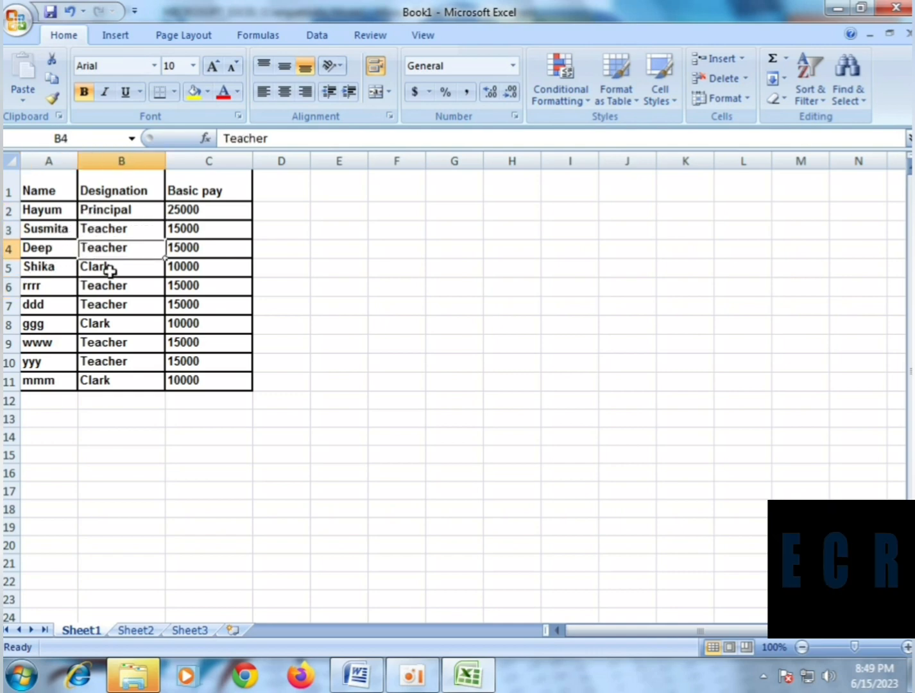
click(106, 304)
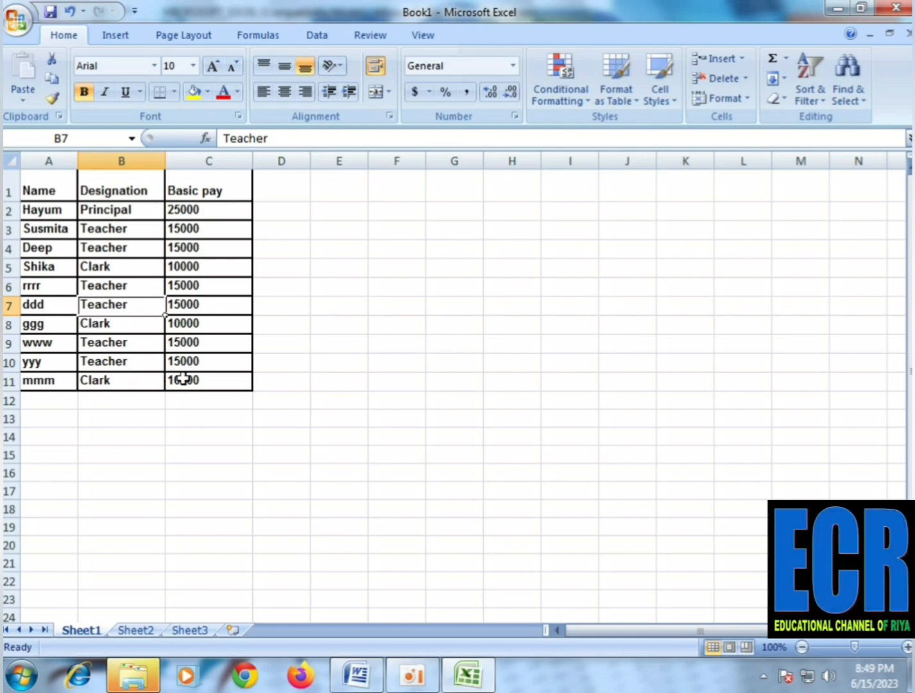
click(200, 366)
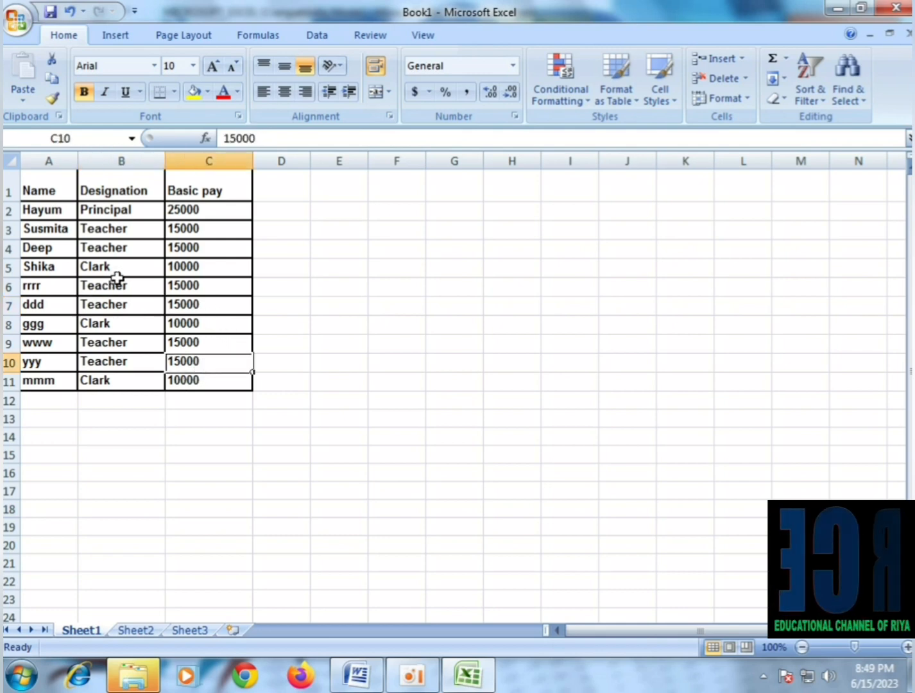
drag(60, 190, 209, 383)
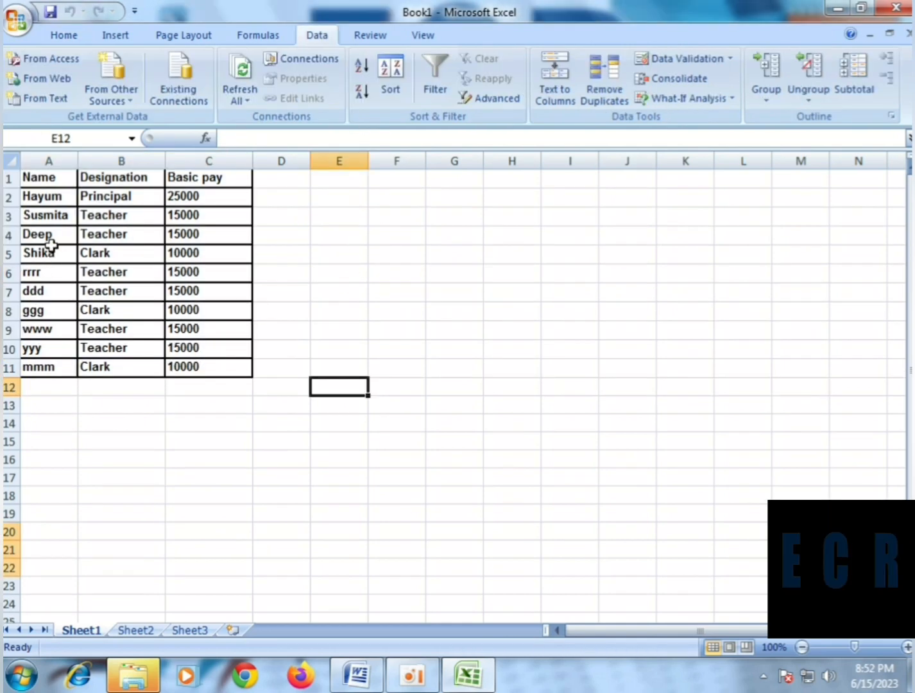
click(96, 249)
drag(54, 257, 181, 251)
Turn on filtering for the table headers and sort the table by Designation from A to Z.
click(124, 175)
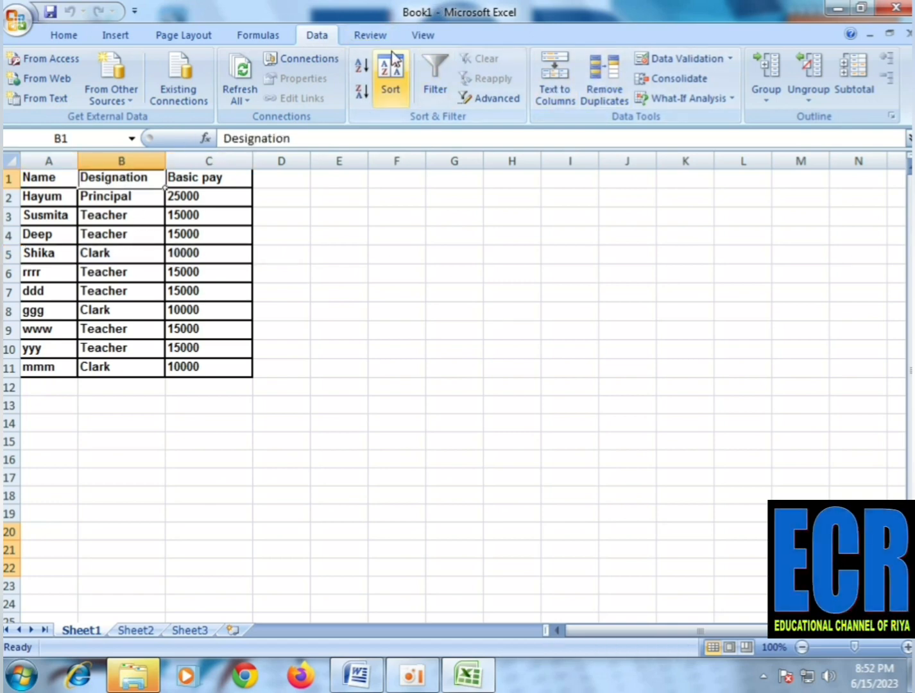
click(157, 178)
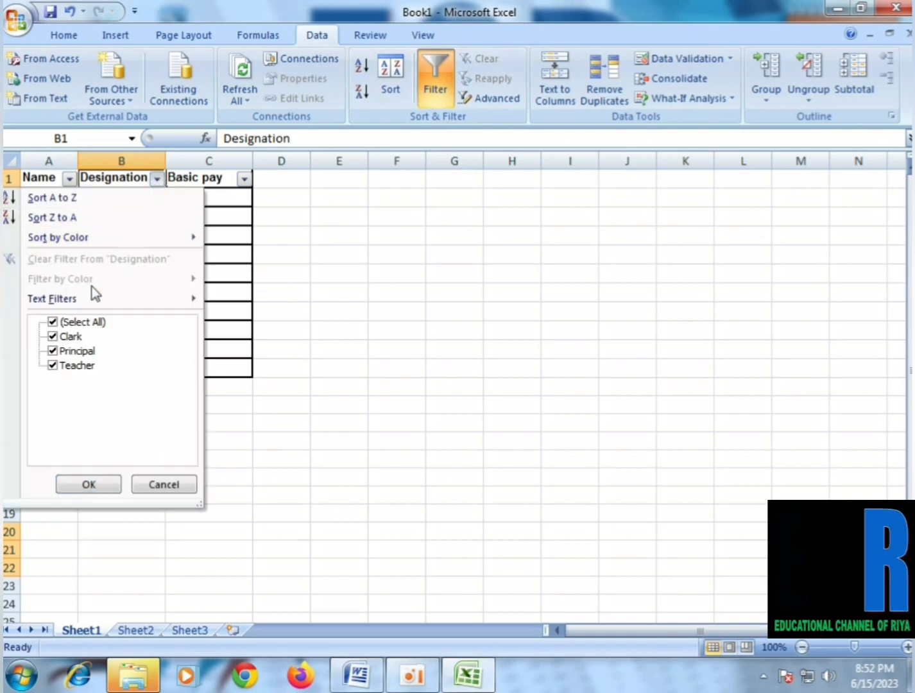
click(70, 196)
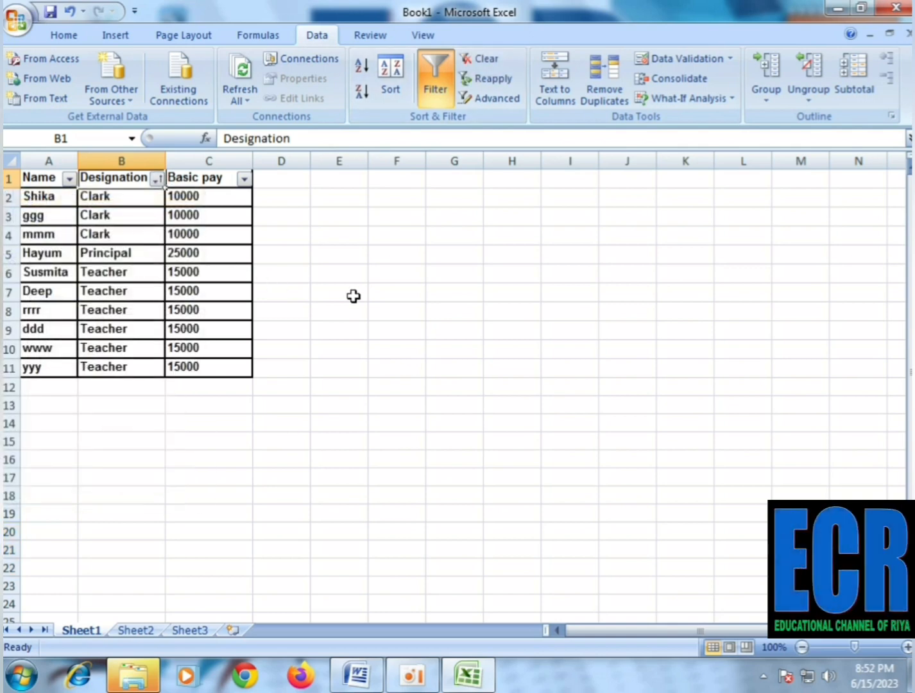
Sort the table by Designation from Z to A and turn the header filtering off.
click(157, 178)
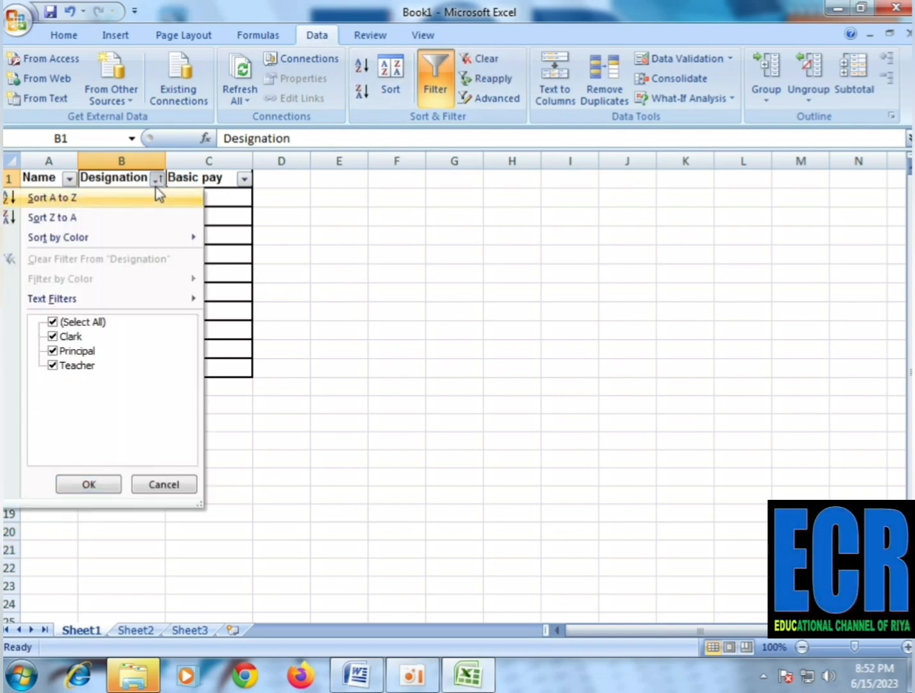
click(71, 219)
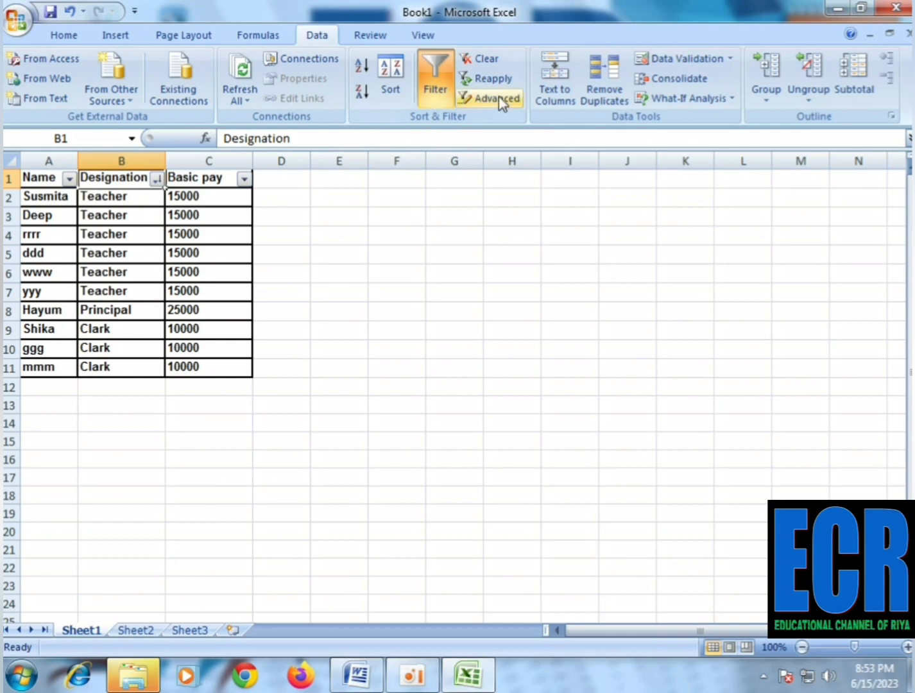
click(436, 71)
click(303, 243)
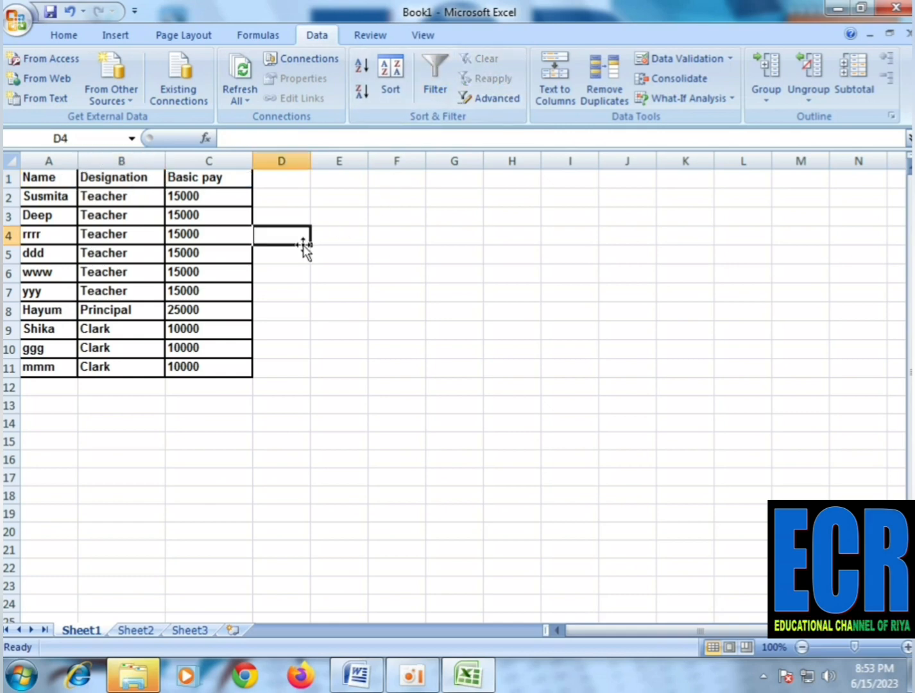
Insert a blank row above row 2 and move the Principal record from A9:C9 into it.
click(9, 197)
key(ctrl+shift+plus)
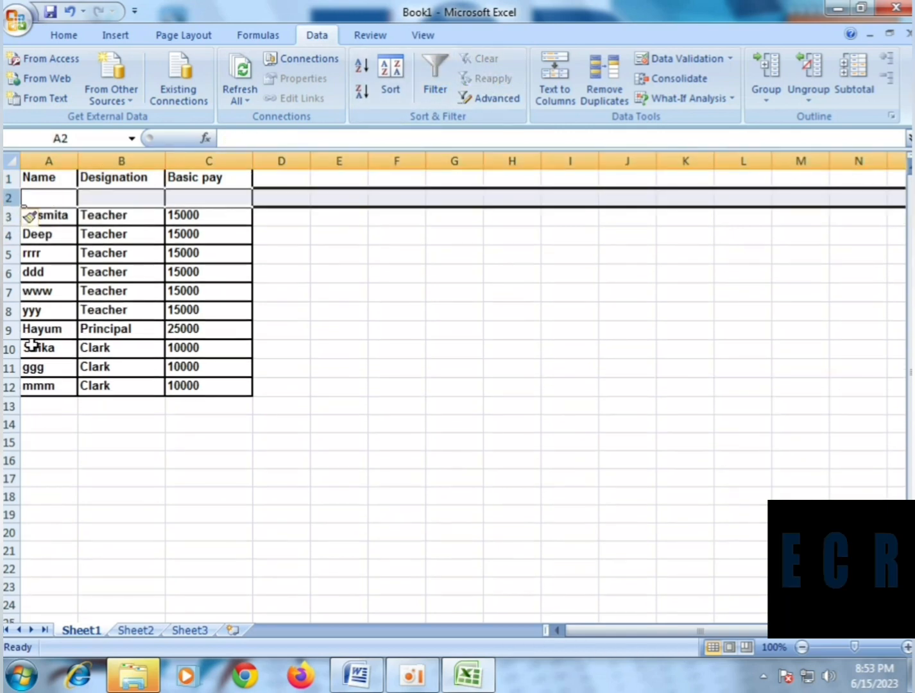
drag(33, 328, 215, 329)
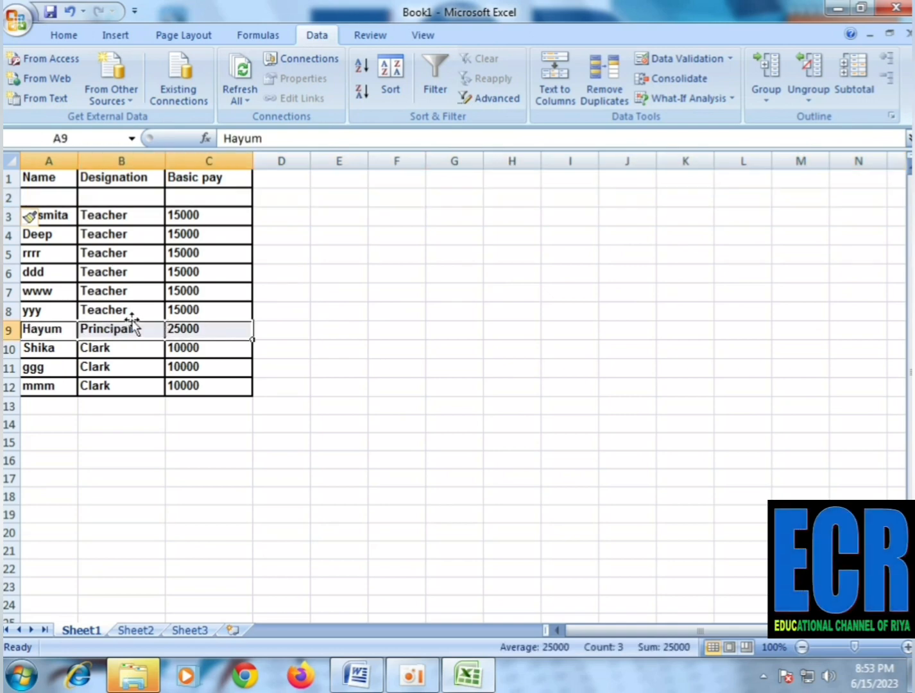
drag(133, 320, 127, 194)
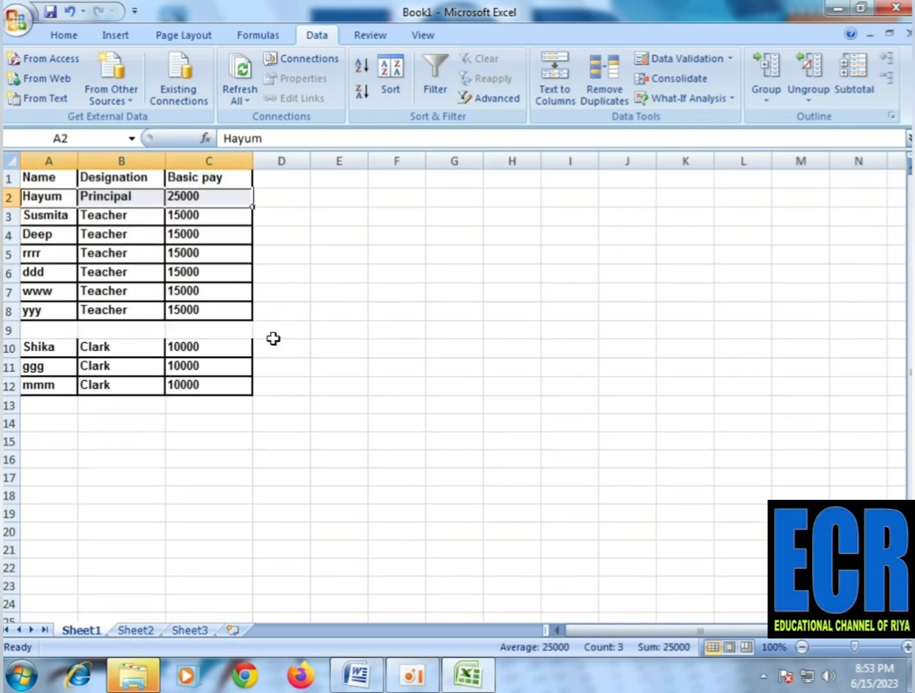
Delete the emptied row 9 between the Teacher and Clark records.
click(5, 331)
key(ctrl+minus)
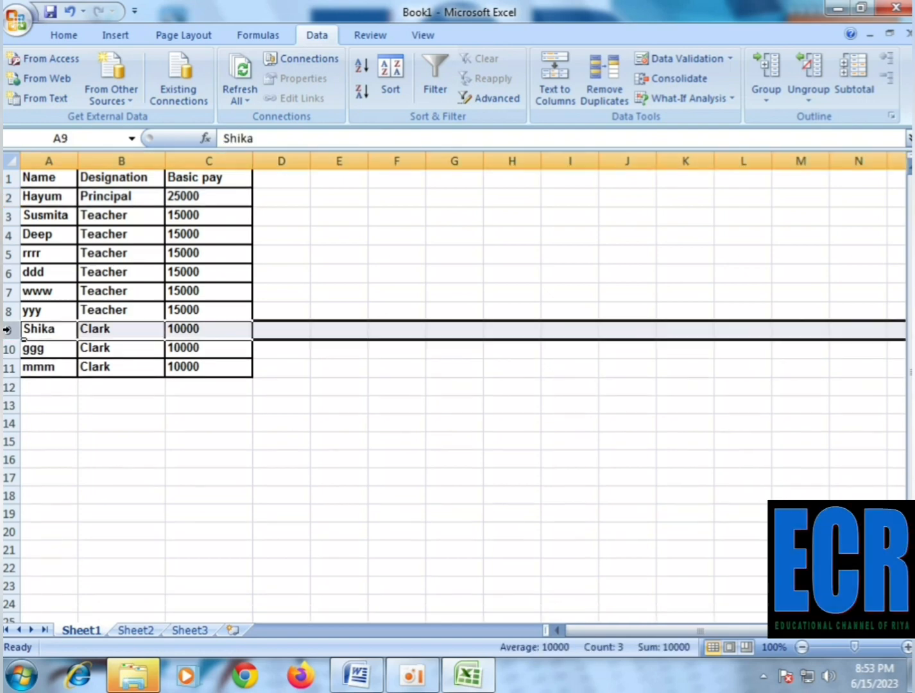
click(324, 494)
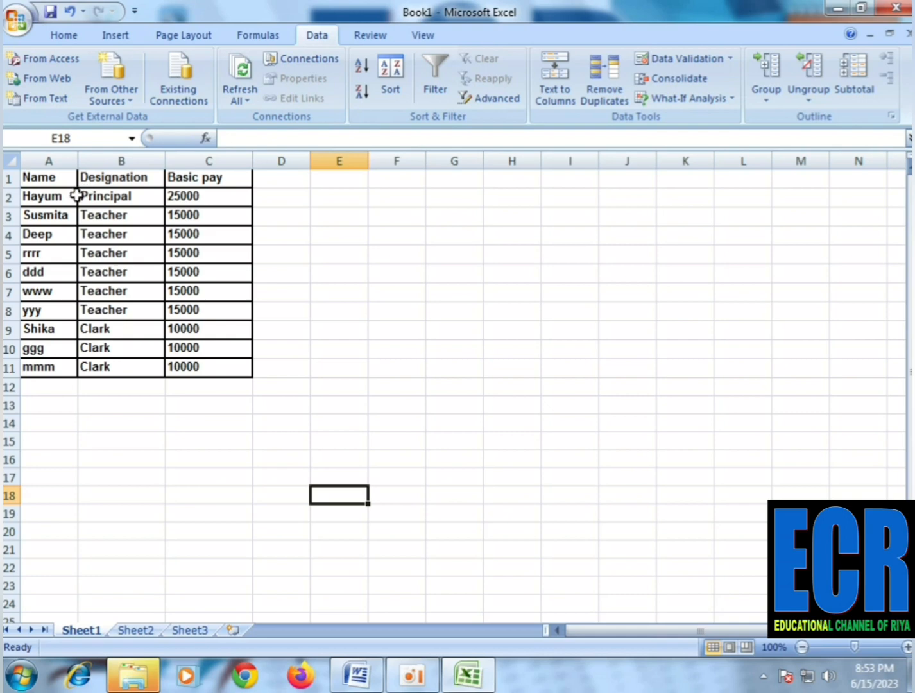
click(91, 199)
drag(96, 222, 96, 367)
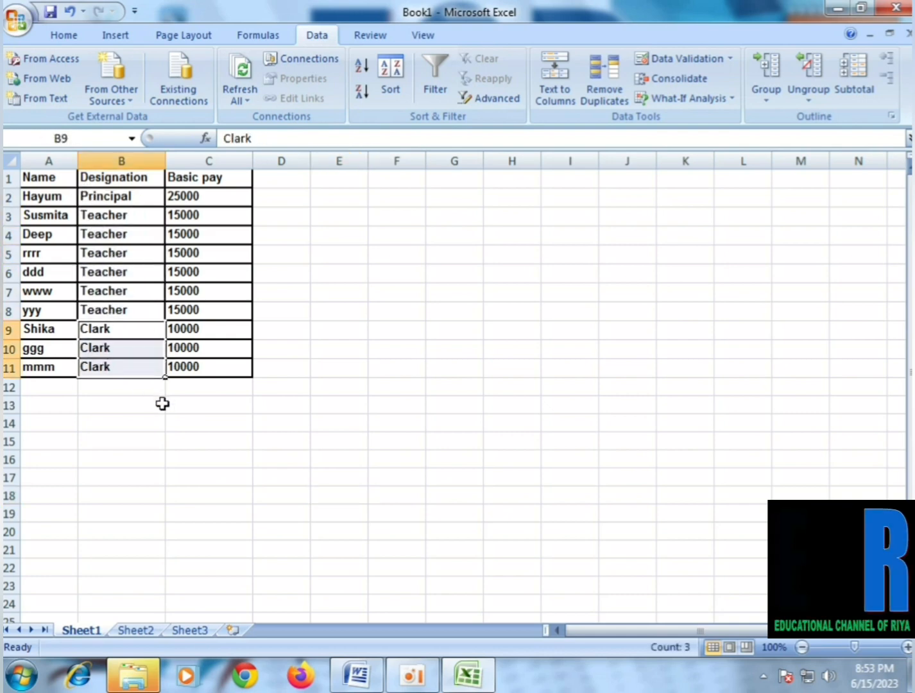
click(160, 403)
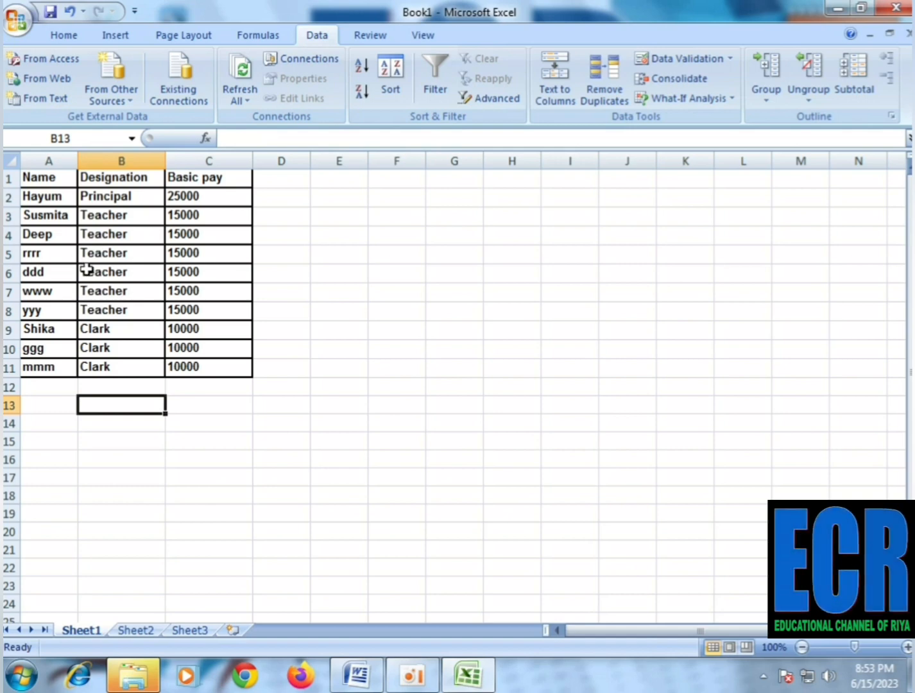
drag(45, 178, 216, 388)
click(862, 90)
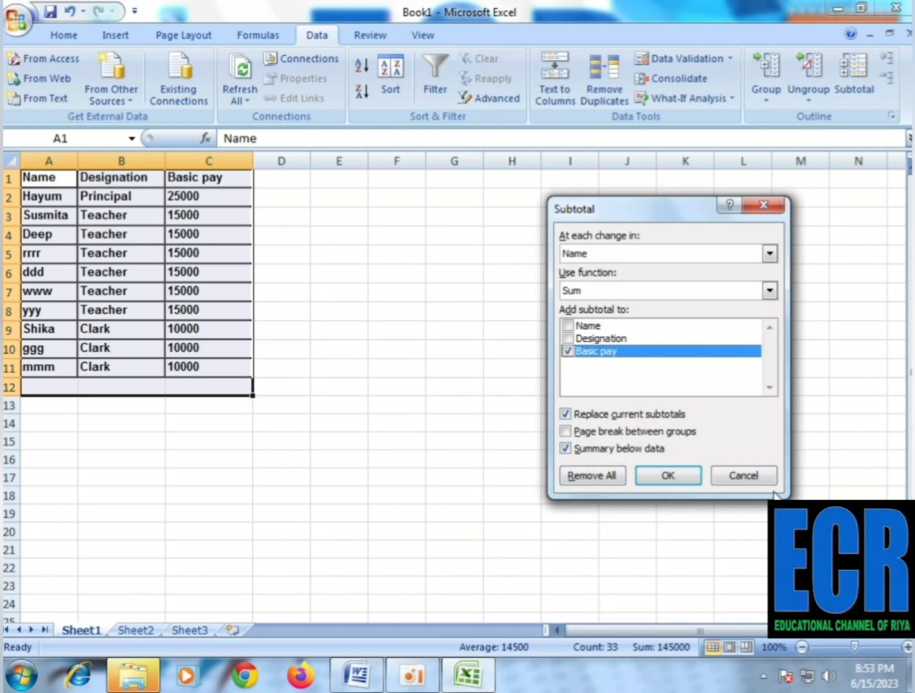
click(742, 475)
click(281, 366)
Add Sum subtotals of Basic pay to the staff table A1:C11 at each change in Name.
drag(59, 177, 218, 365)
click(844, 76)
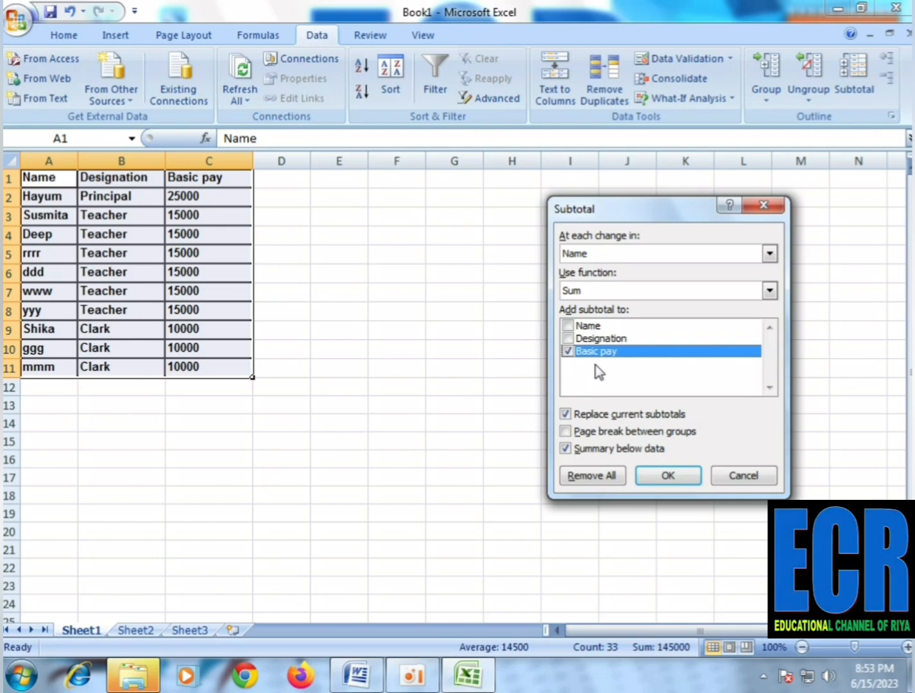
click(668, 475)
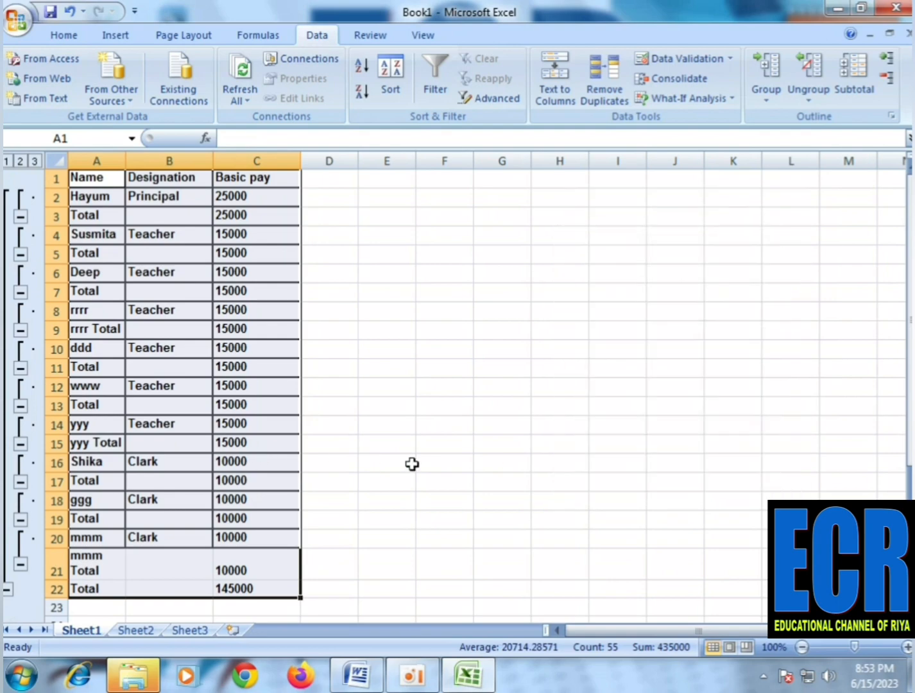
click(392, 427)
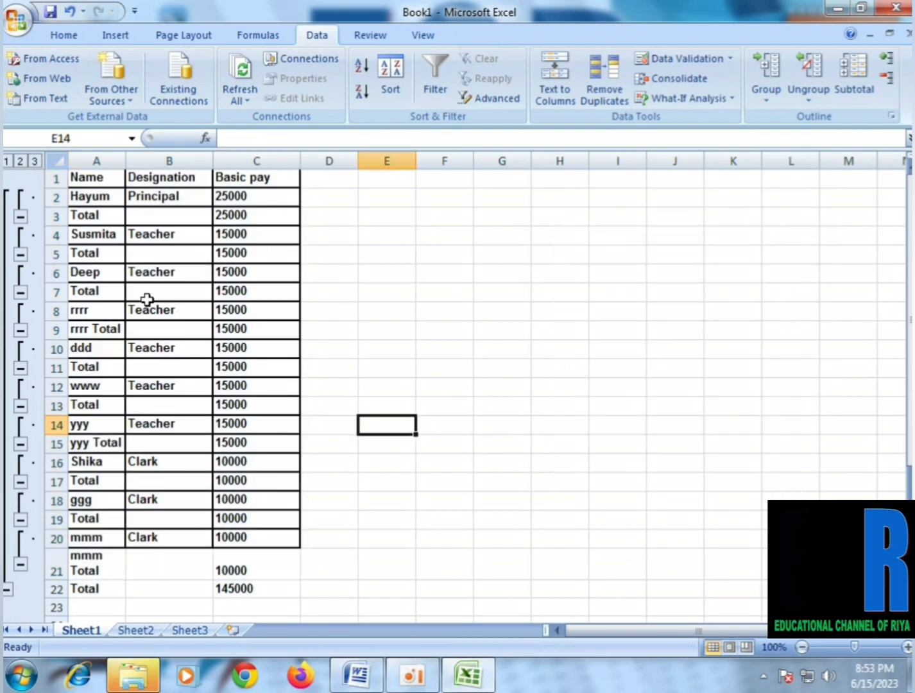
Examine the first few staff records and the Basic pay subtotal row beneath each one.
scroll(151, 404, down, 1)
scroll(142, 388, up, 1)
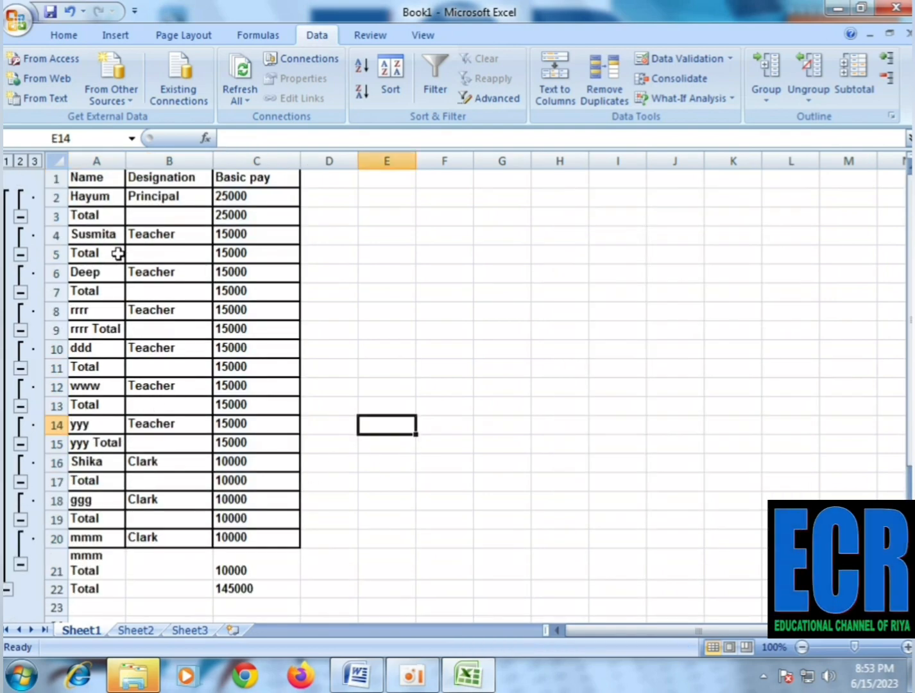
click(100, 204)
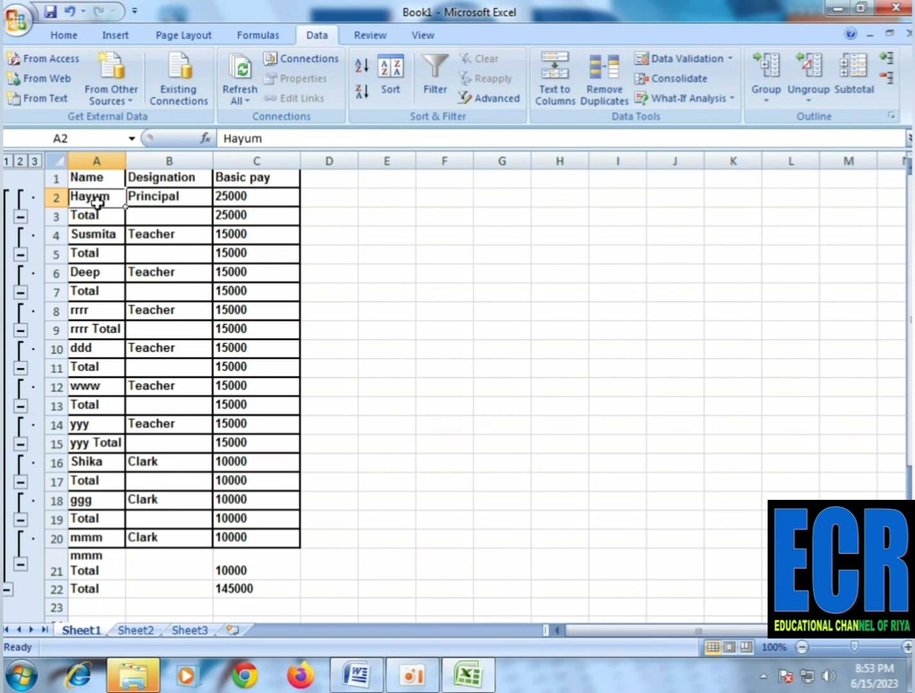
click(236, 197)
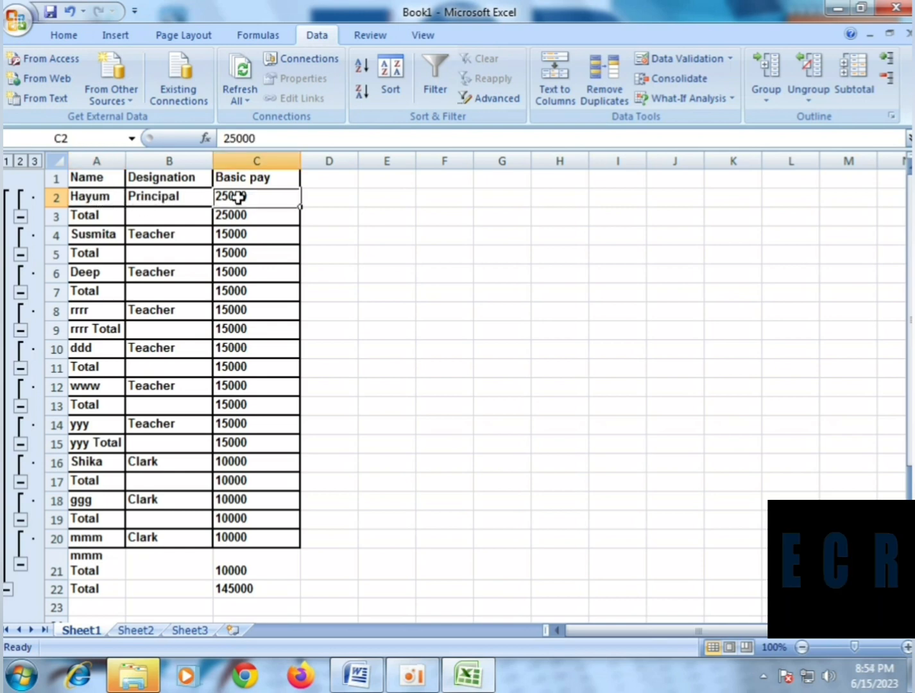
click(103, 235)
click(245, 237)
click(225, 257)
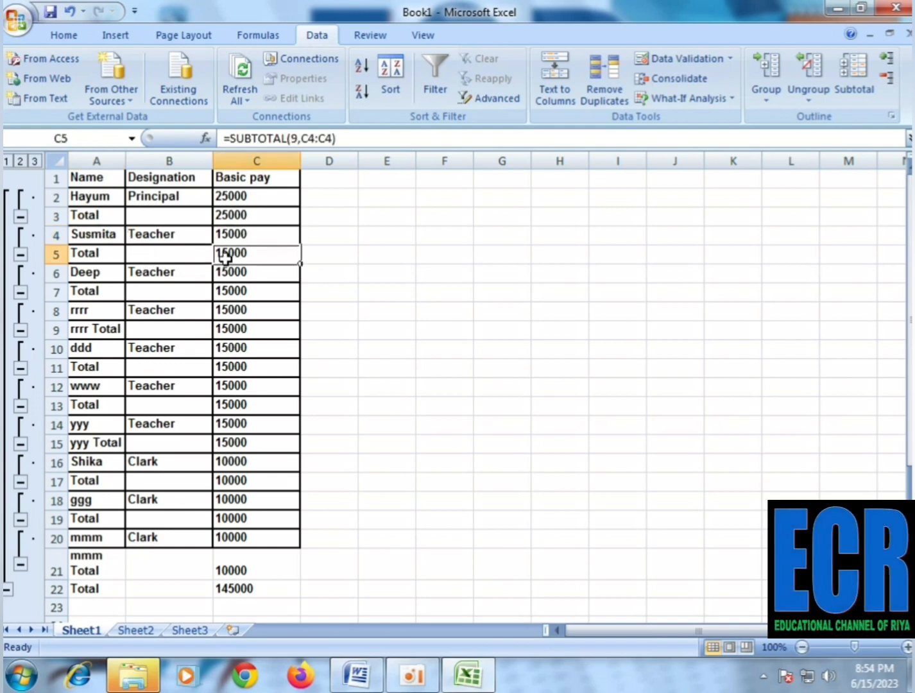
click(118, 292)
click(224, 293)
click(110, 315)
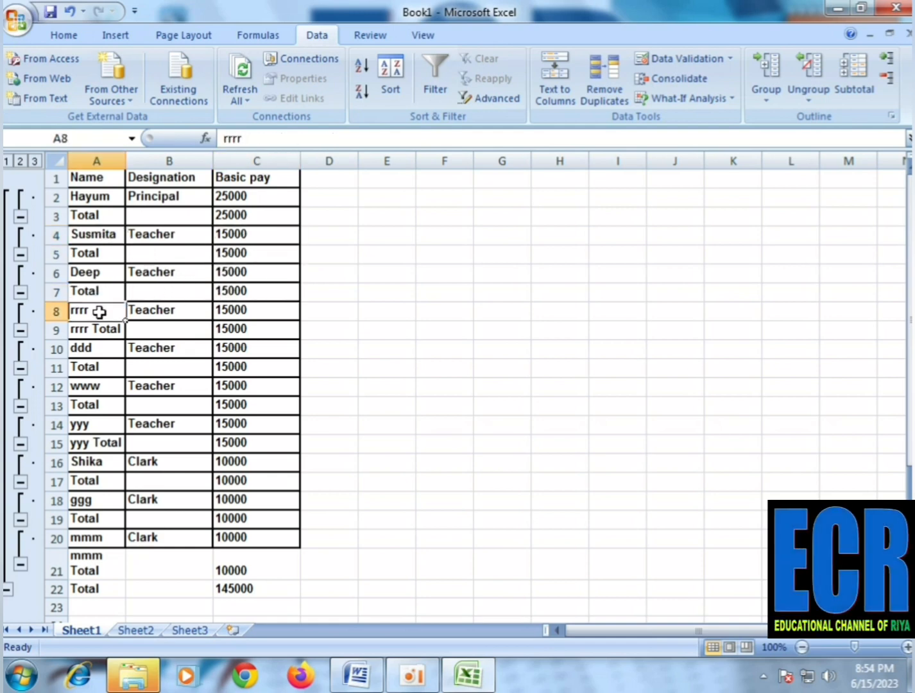
click(263, 314)
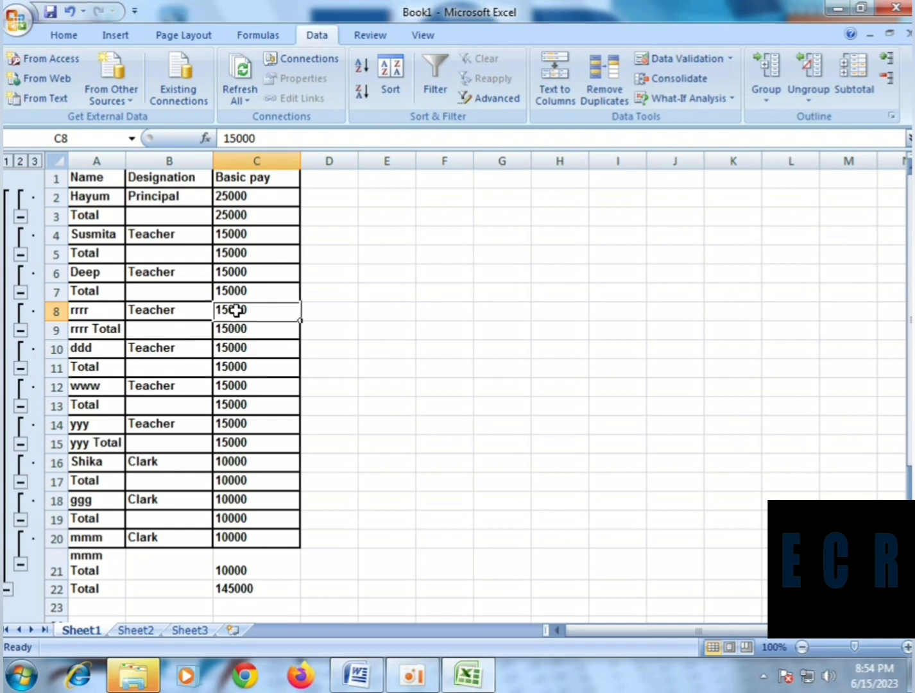
Collapse each staff member's outline group so that only the subtotal rows and grand total are shown.
click(20, 216)
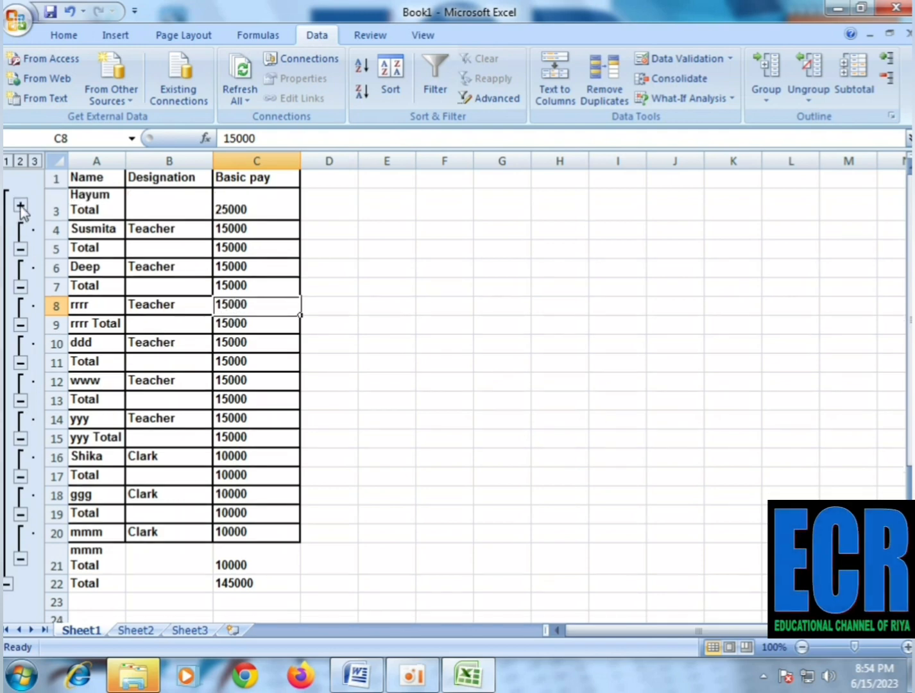
click(20, 248)
click(22, 284)
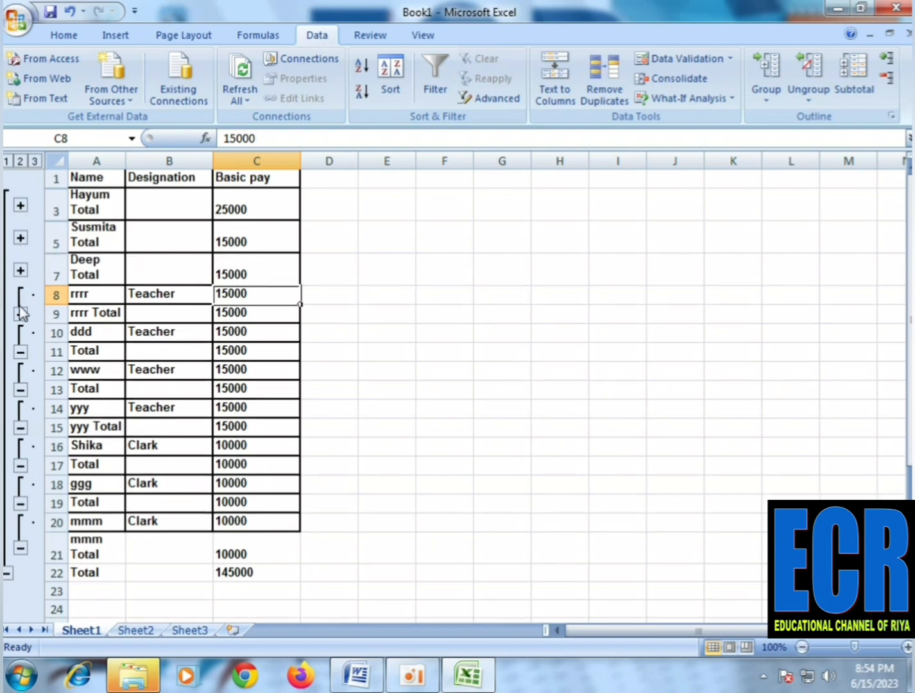
click(22, 321)
click(21, 332)
click(21, 365)
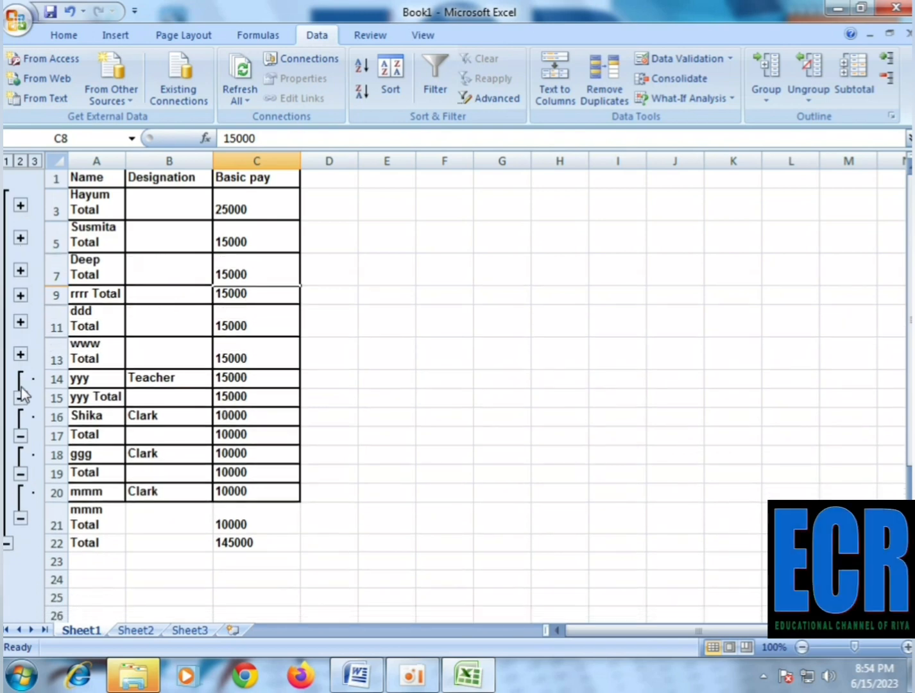
click(22, 398)
click(21, 428)
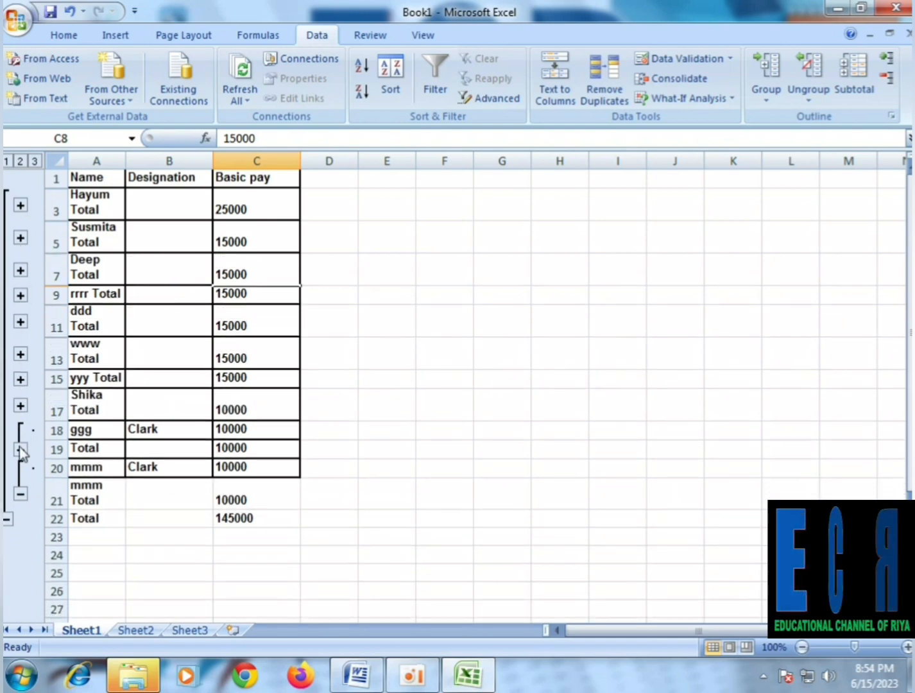
click(20, 448)
click(21, 489)
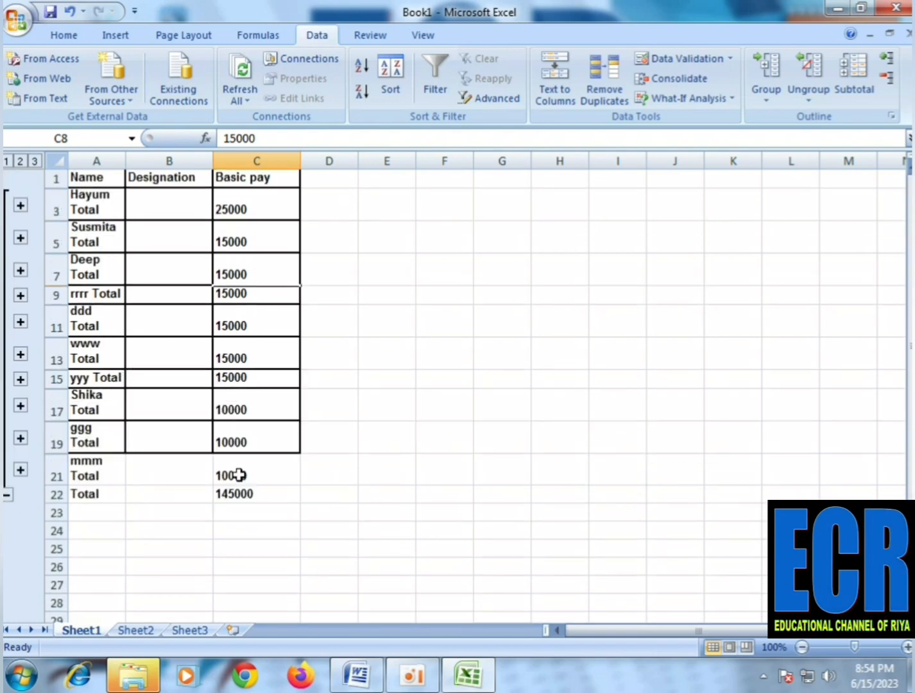
Expand and collapse the first two staff groups, leaving the Principal's group expanded.
click(209, 294)
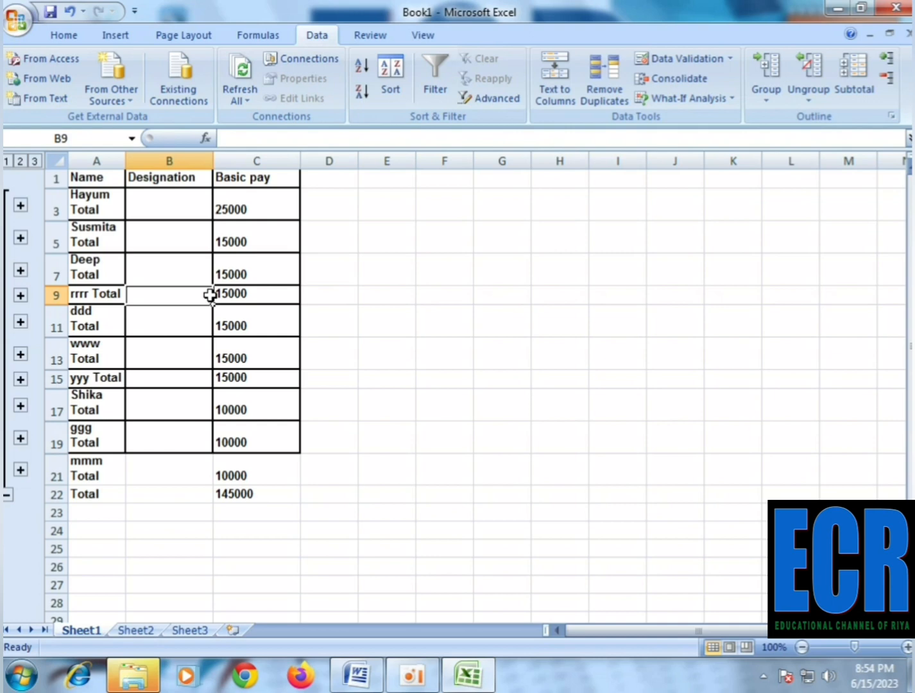
click(21, 205)
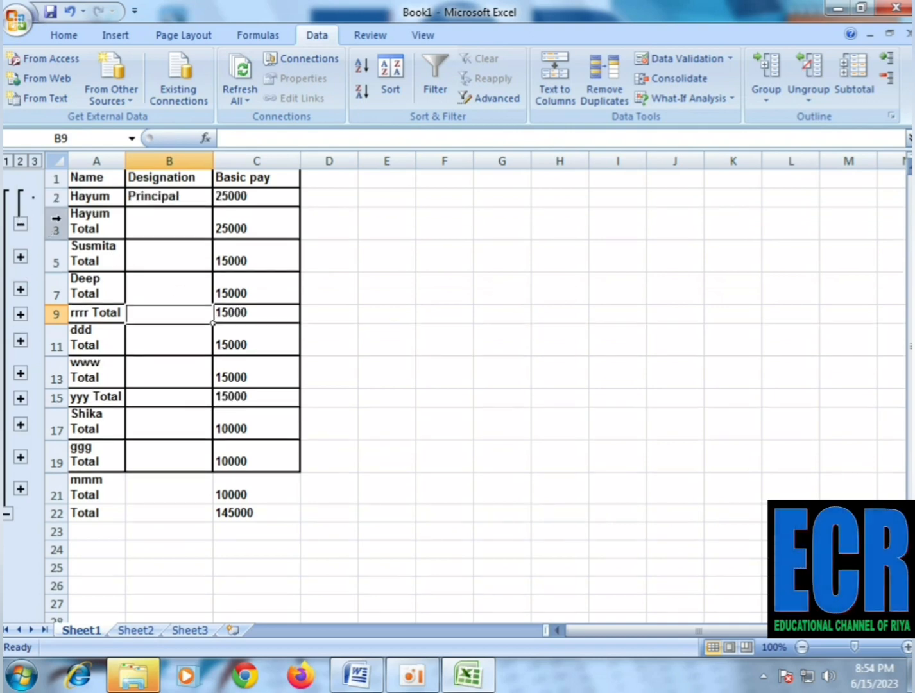
click(22, 224)
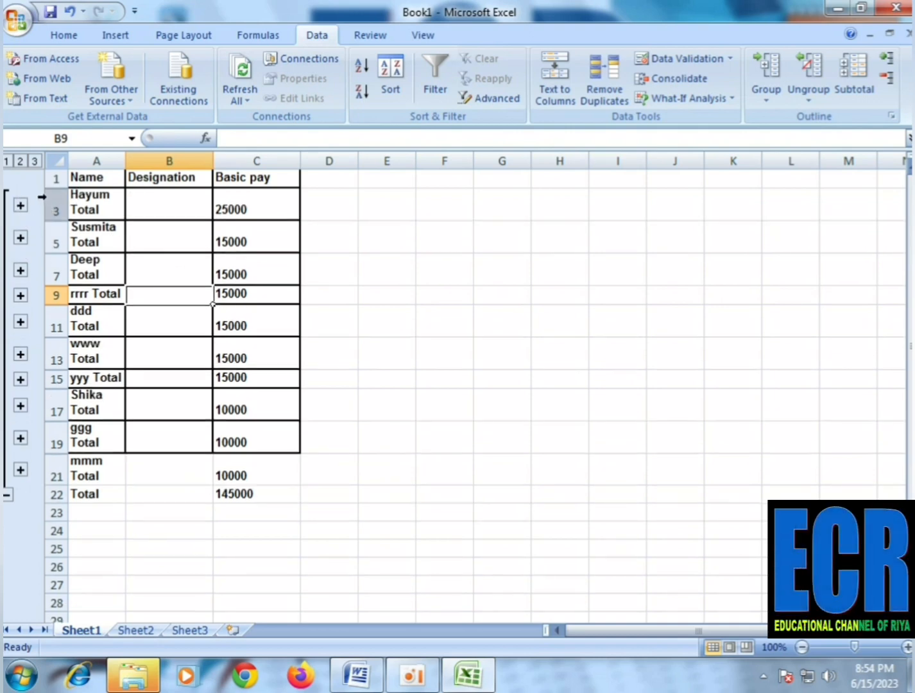
click(21, 206)
click(21, 257)
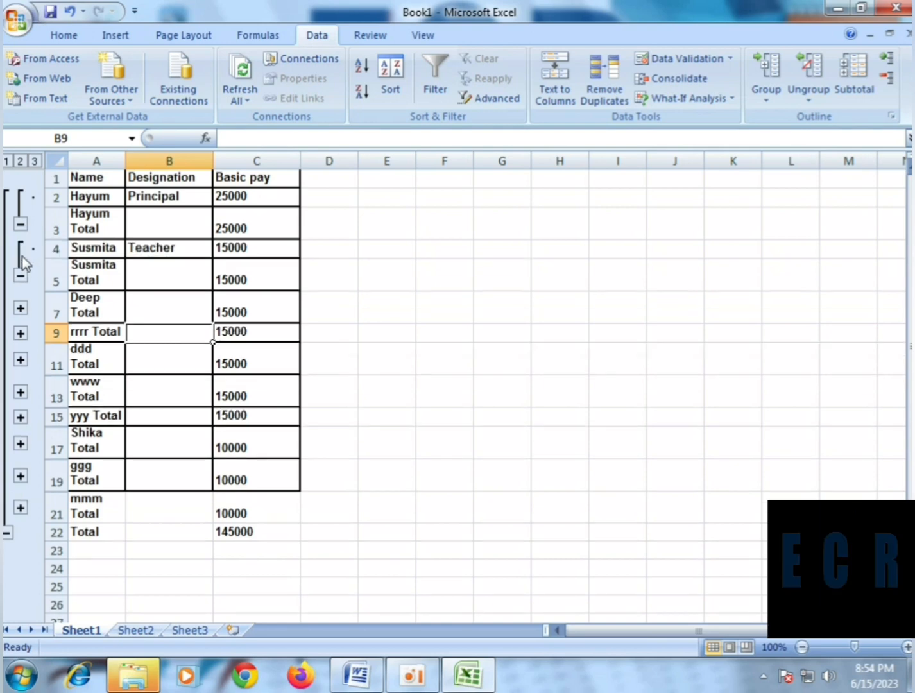
click(21, 276)
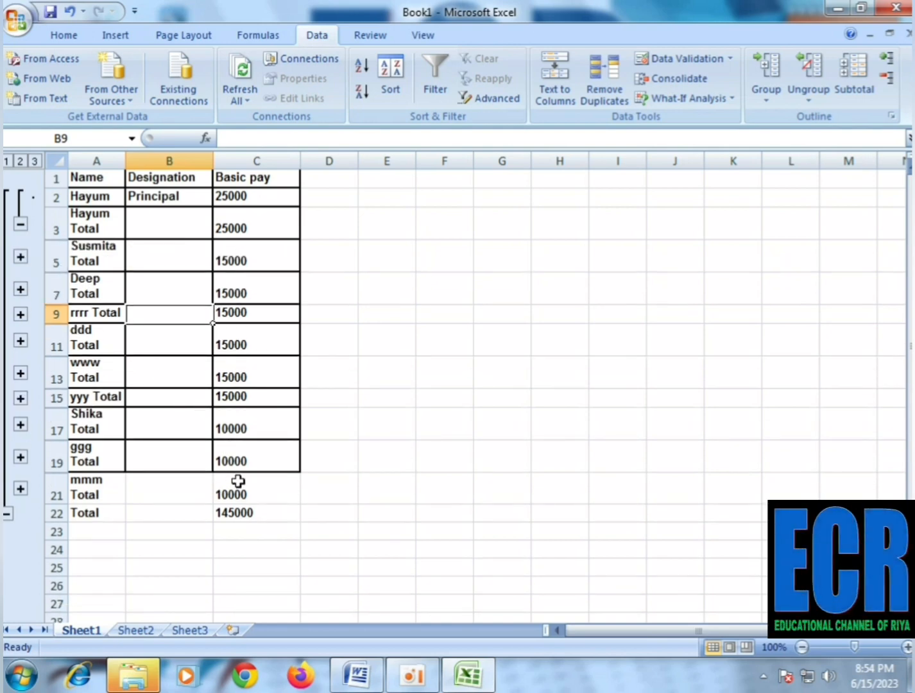
Remove all subtotals from the table in A1:C22.
drag(271, 517, 116, 169)
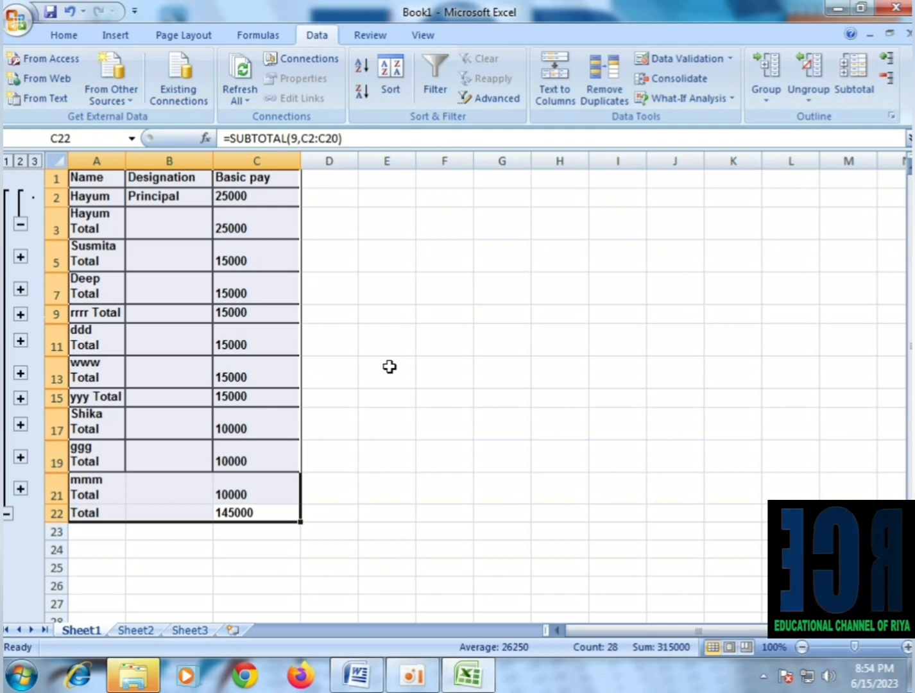
click(853, 70)
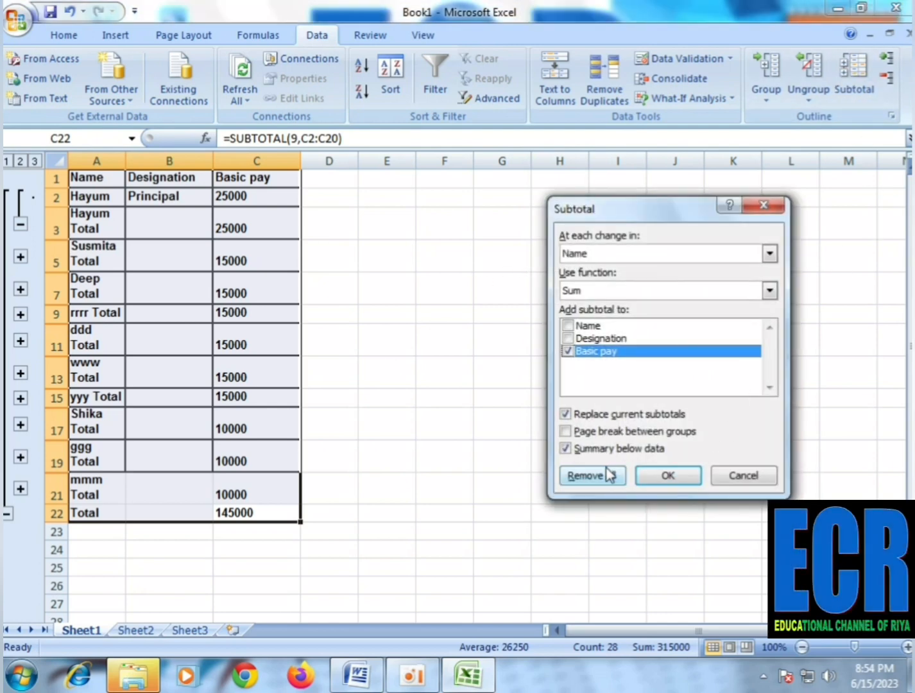
click(609, 475)
click(362, 434)
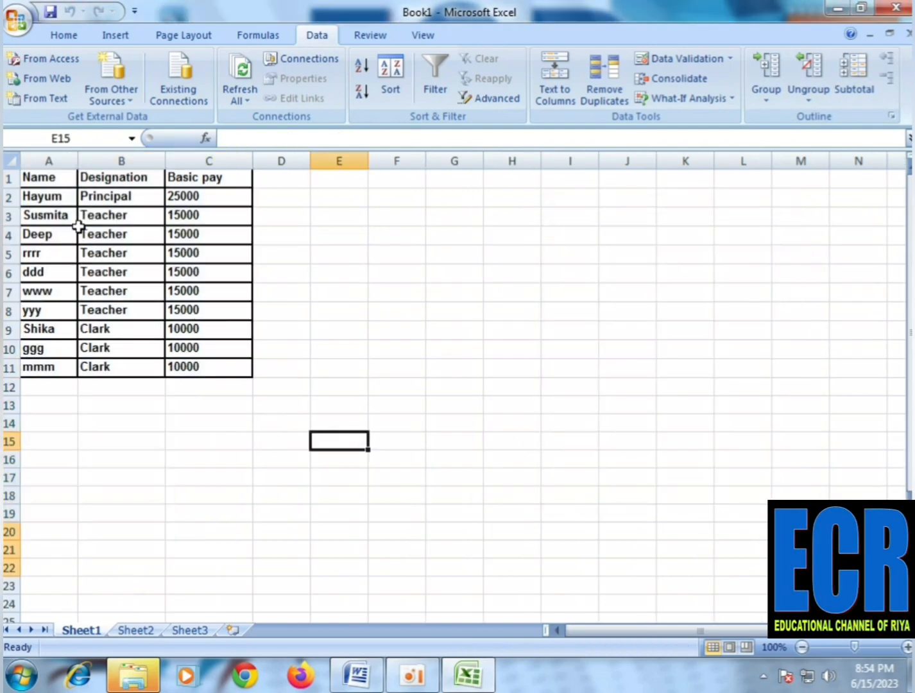
Set up a subtotal for A1:C11 at each change in Name, applied to Designation instead of Basic pay.
drag(39, 178, 235, 366)
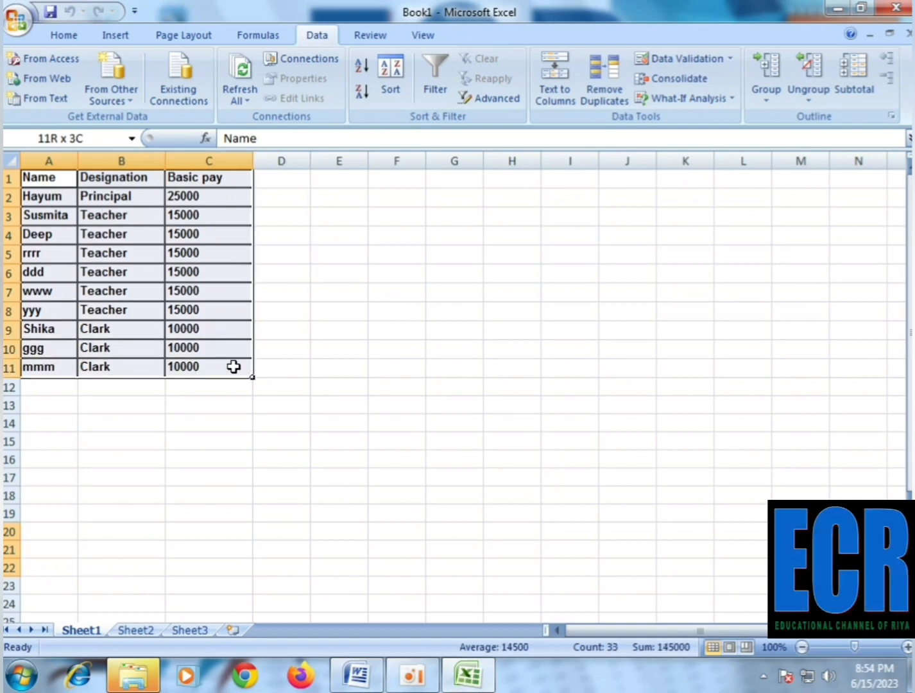
click(854, 84)
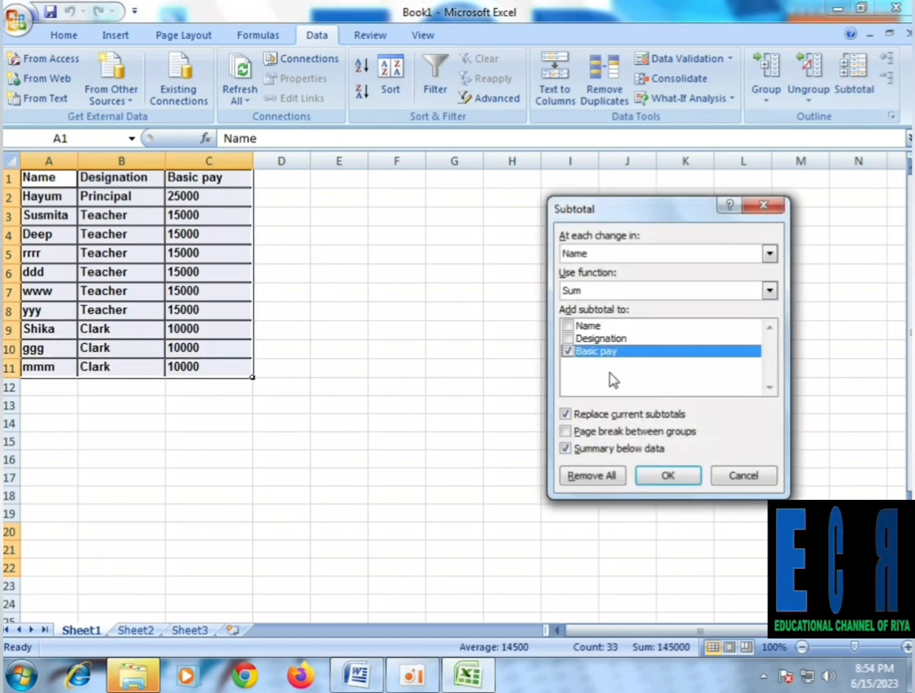
click(567, 339)
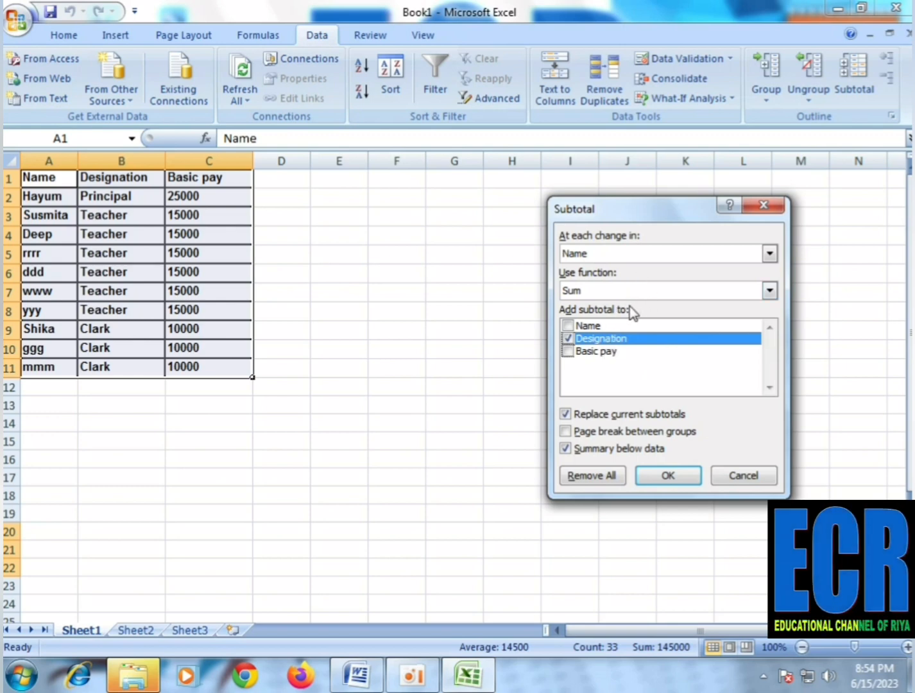
Set the subtotal function to Count and apply the Designation subtotals to the table.
click(636, 286)
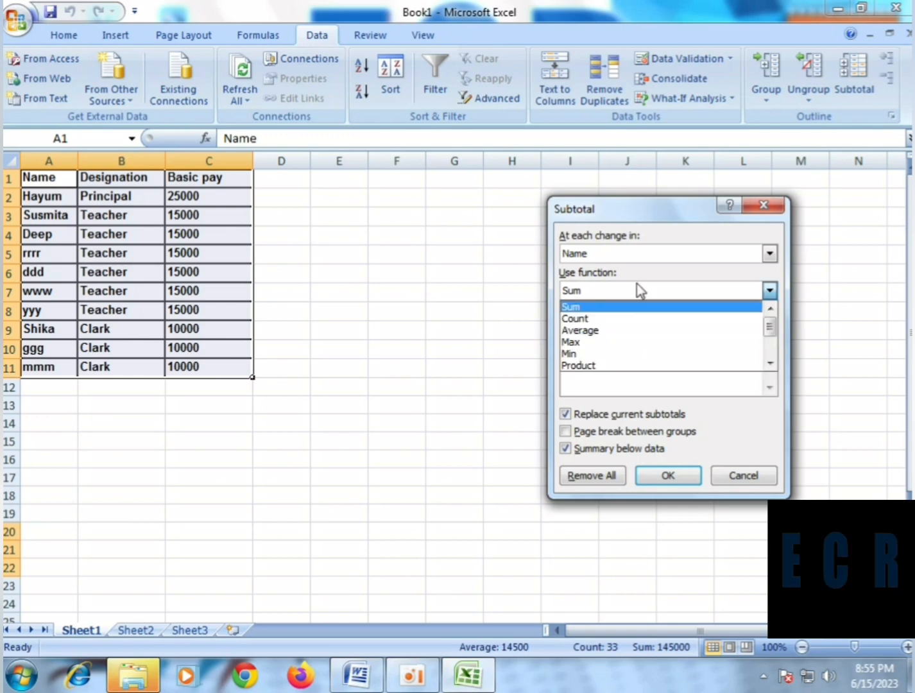
click(638, 289)
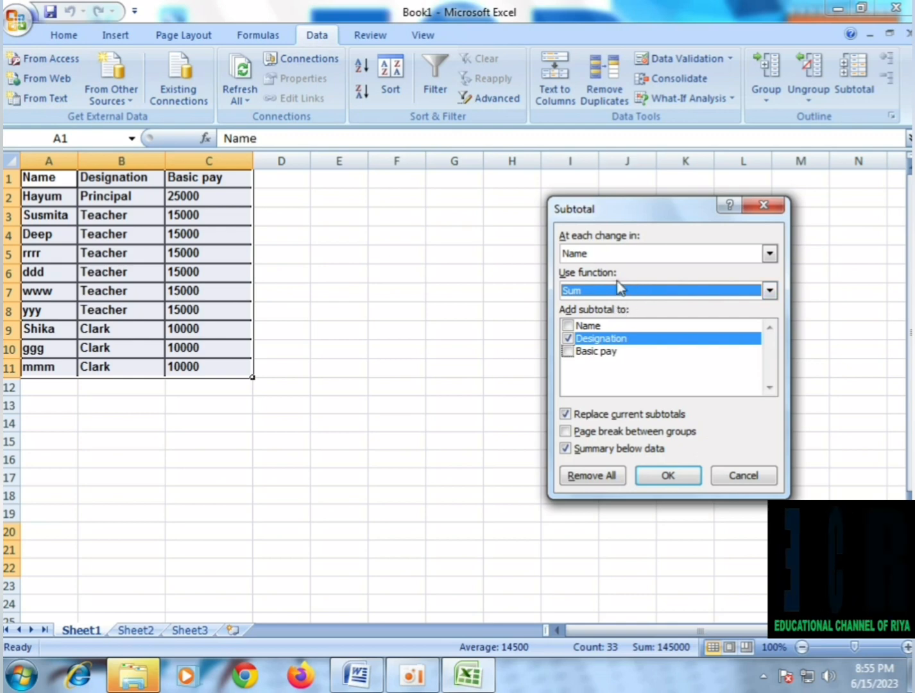
click(618, 290)
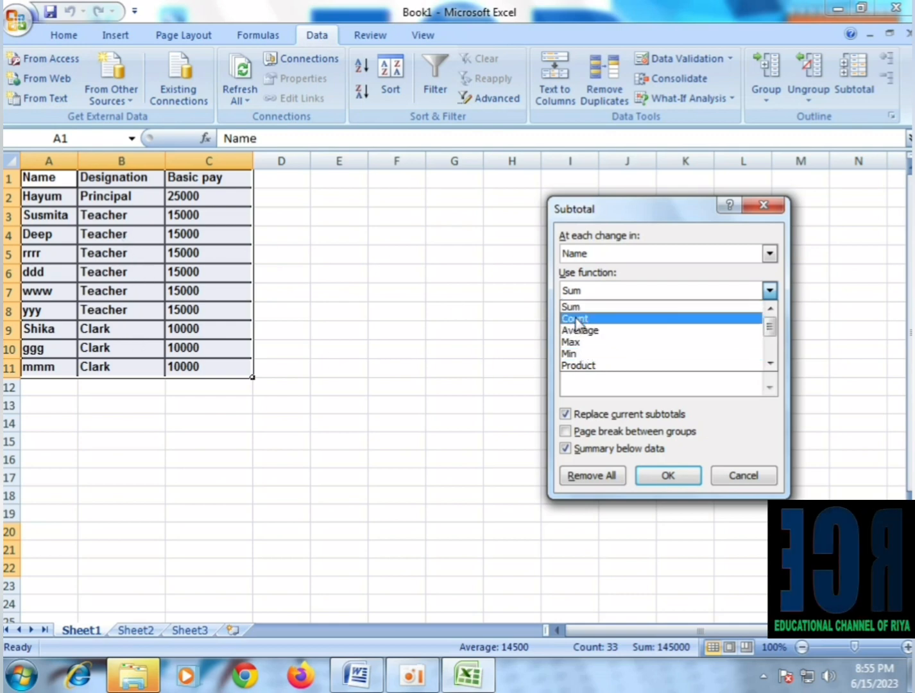
scroll(592, 350, down, 2)
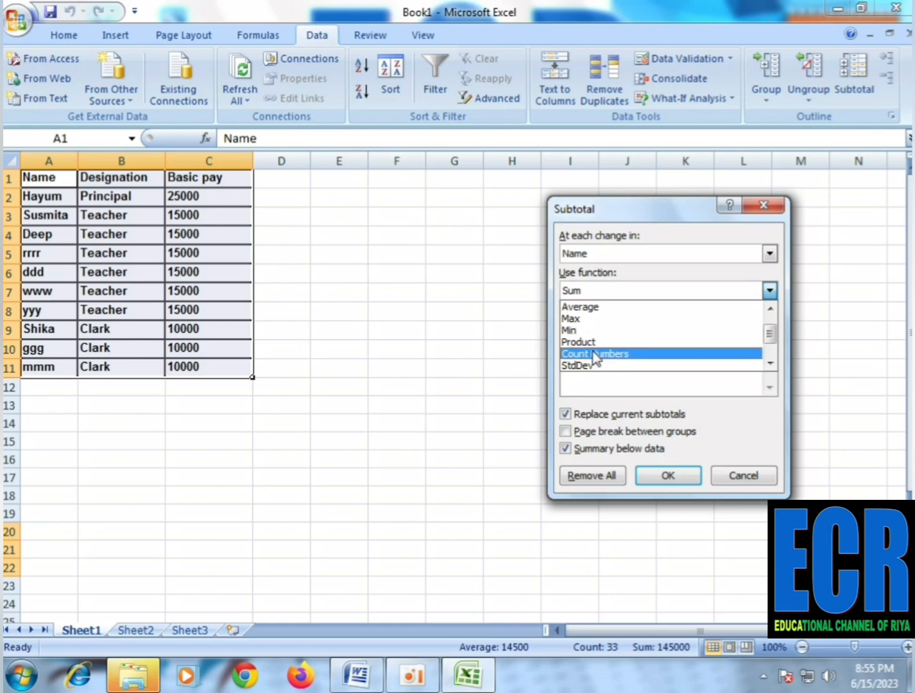
scroll(593, 355, down, 3)
scroll(595, 352, up, 5)
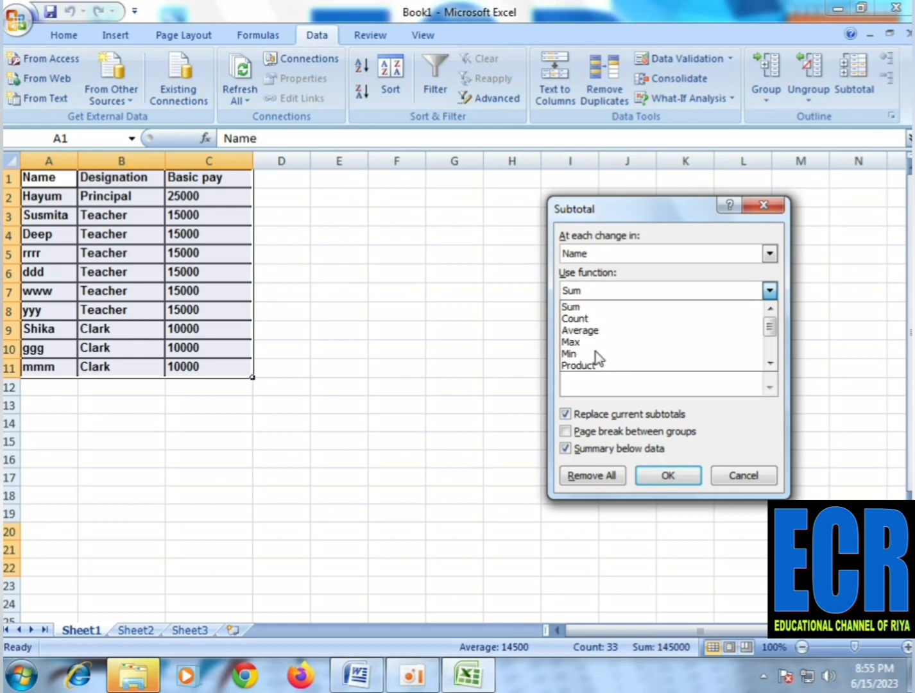
click(592, 320)
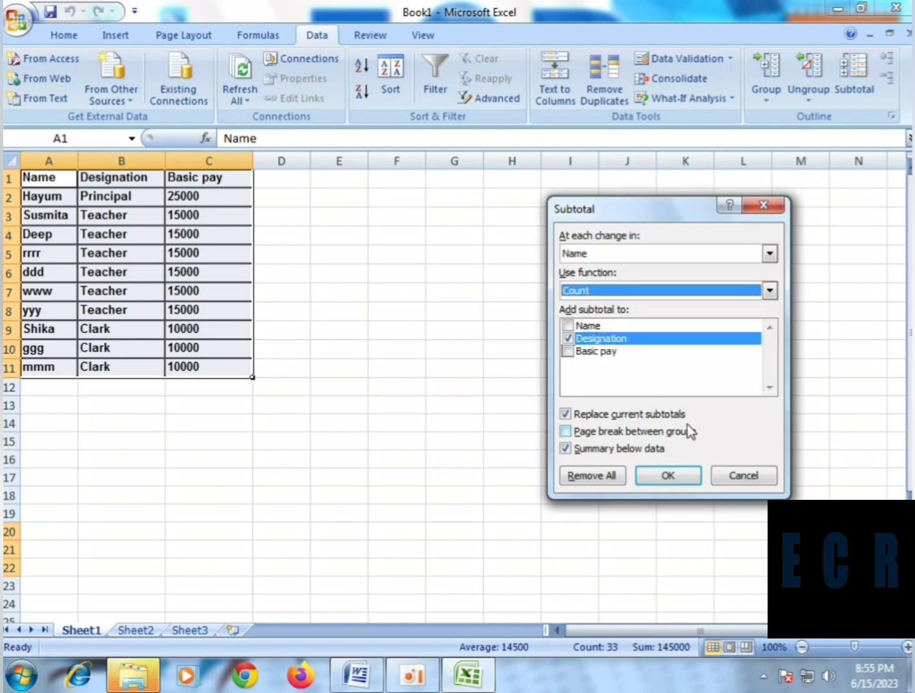
click(679, 486)
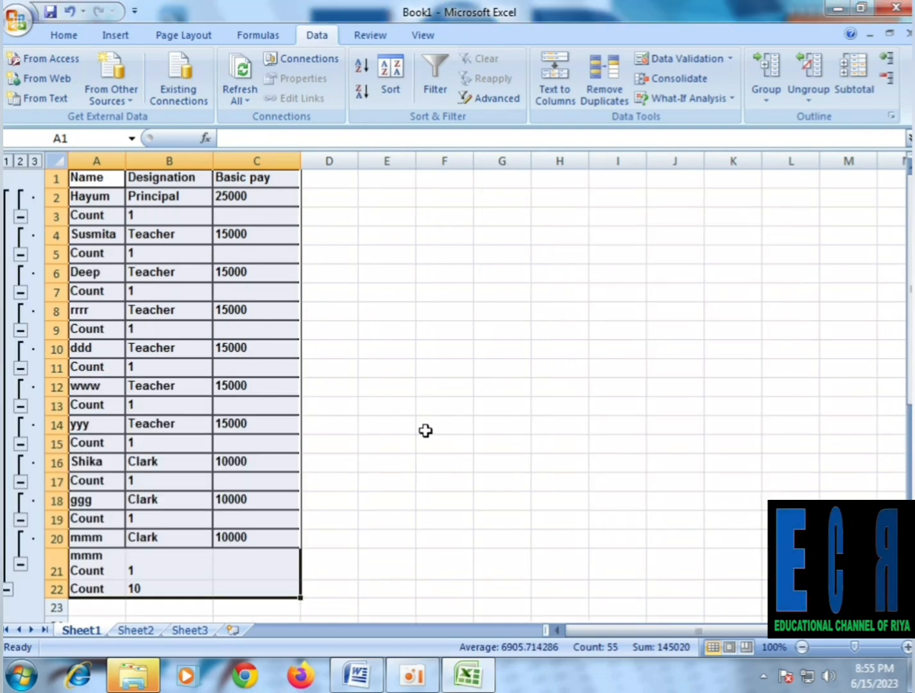
click(424, 430)
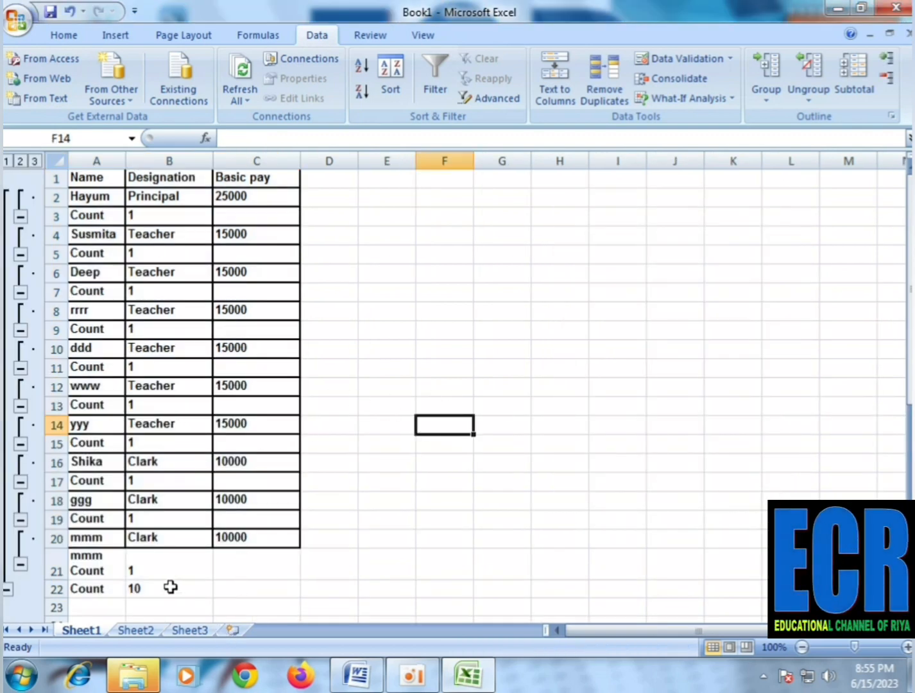
Remove all count subtotals from the staff table in A1:C22.
drag(93, 180, 259, 582)
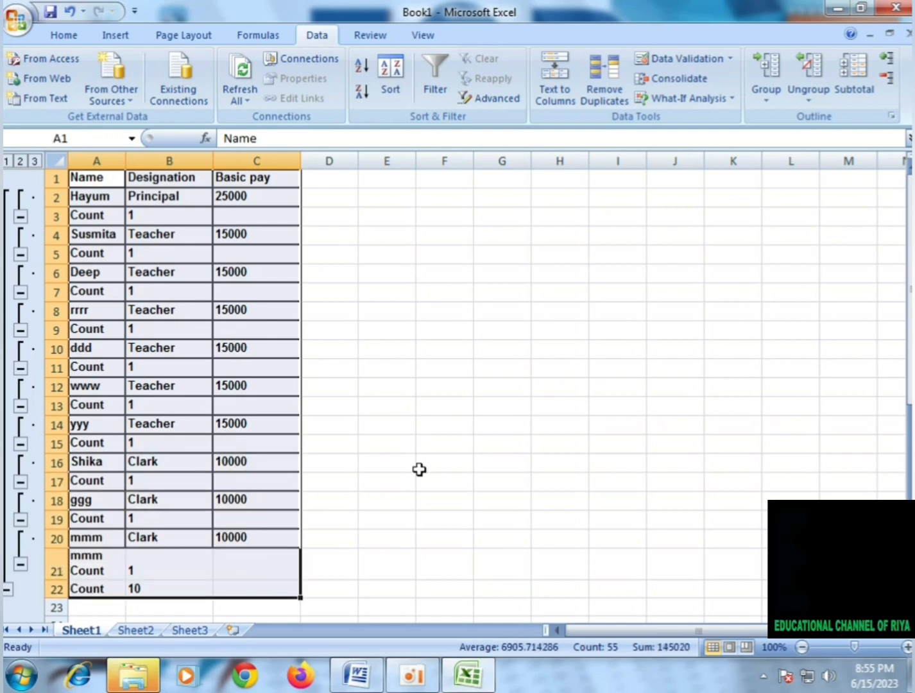
click(853, 77)
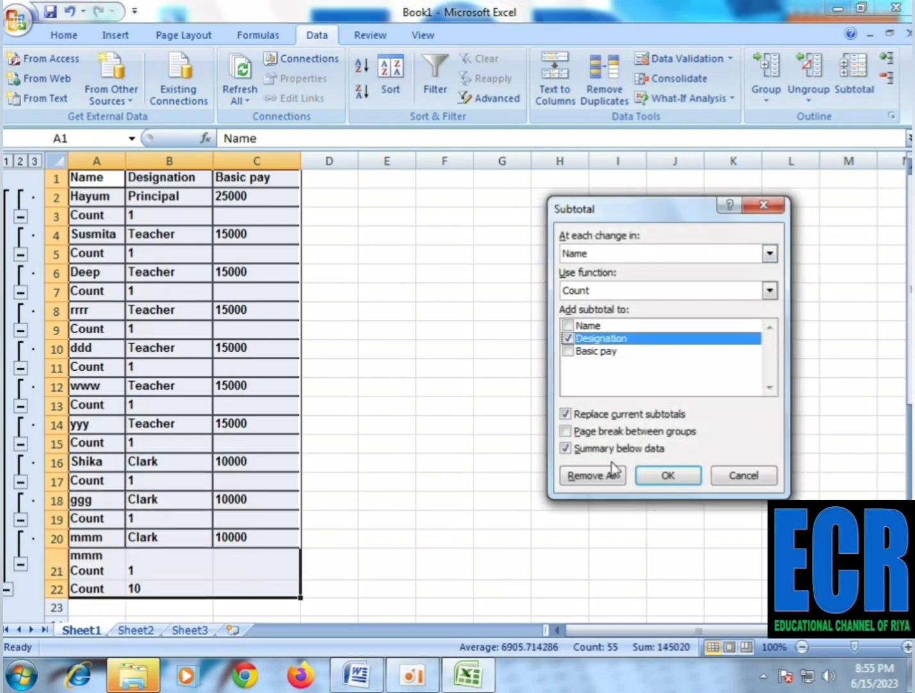
click(592, 475)
click(455, 404)
Subtotal A1:C11 at each change in Designation, using Sum on Basic pay instead of counting Designation.
drag(31, 175, 198, 363)
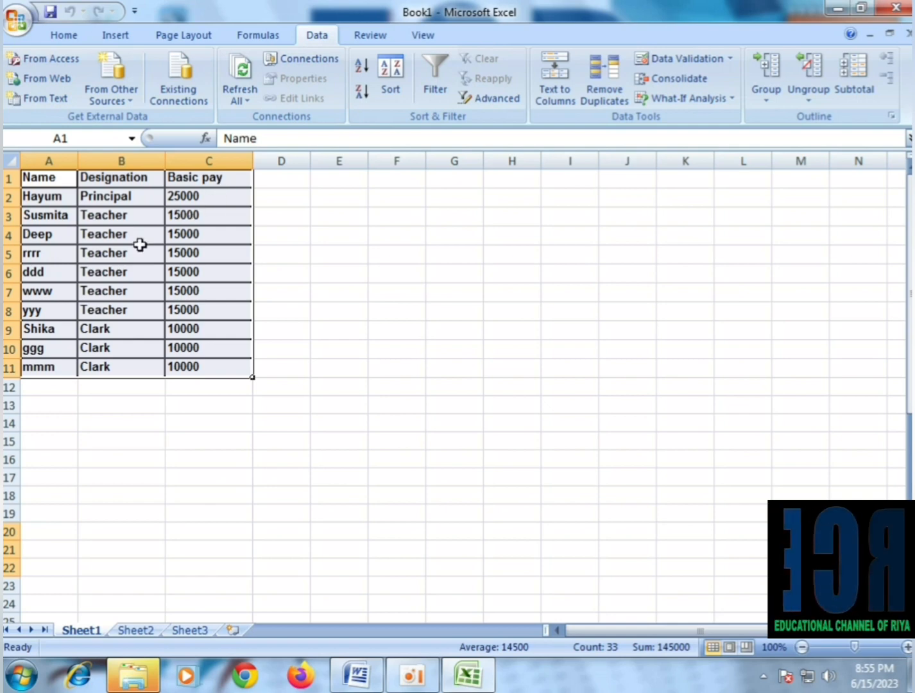
click(868, 95)
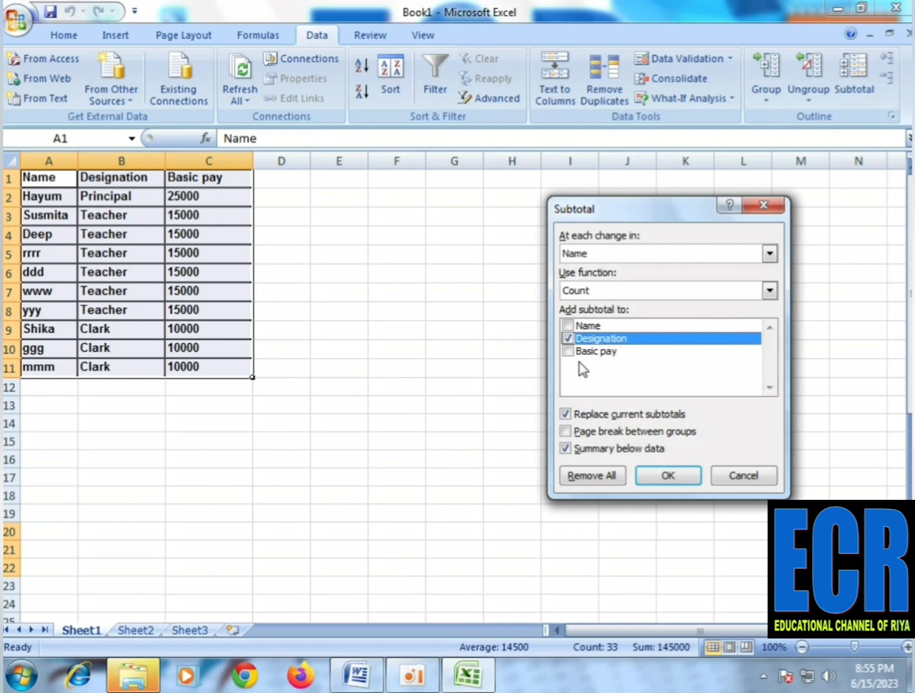
click(567, 351)
click(568, 338)
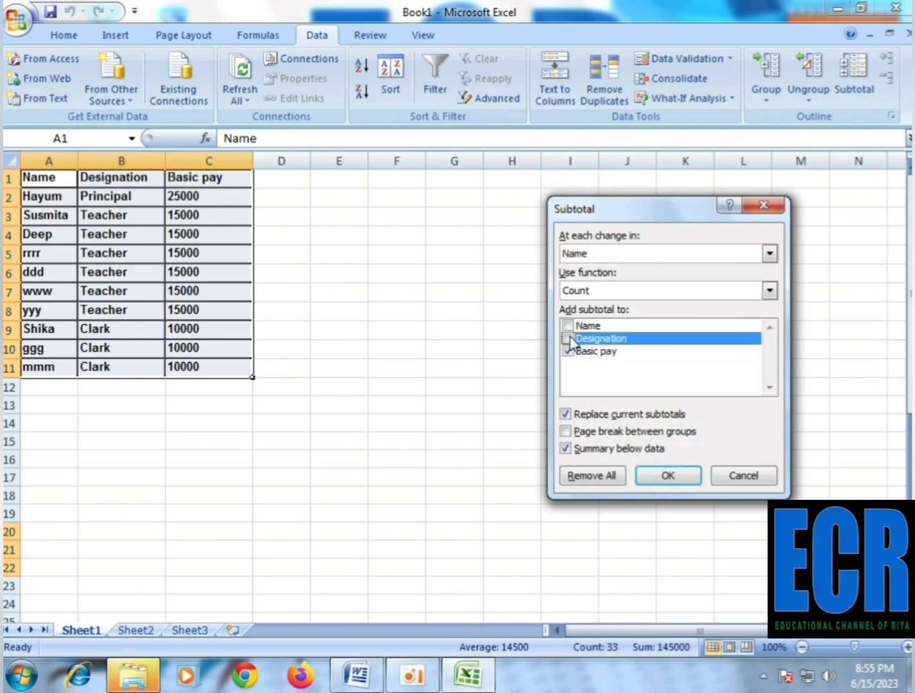
click(617, 292)
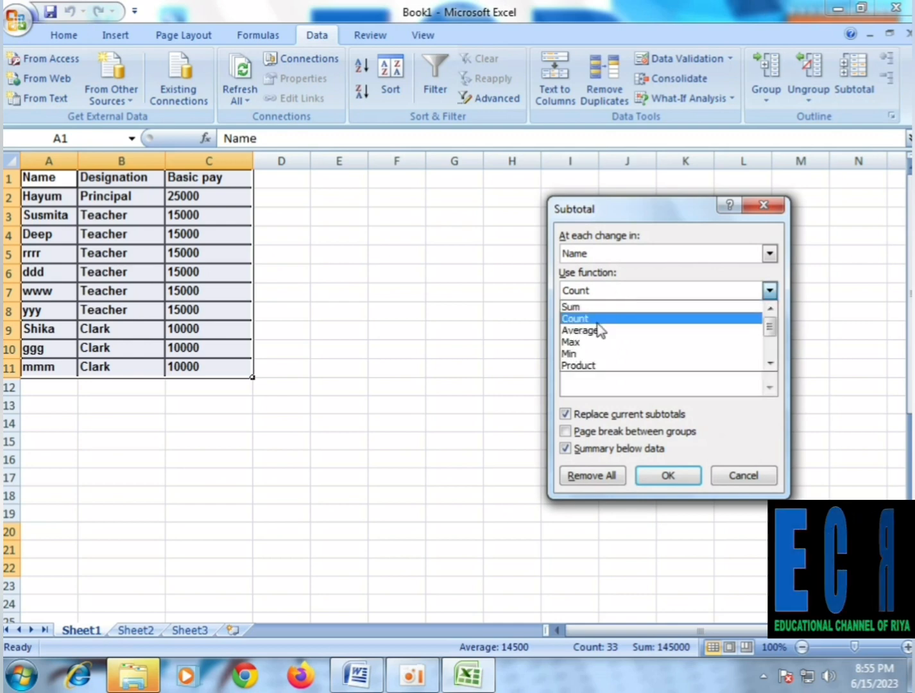
click(579, 310)
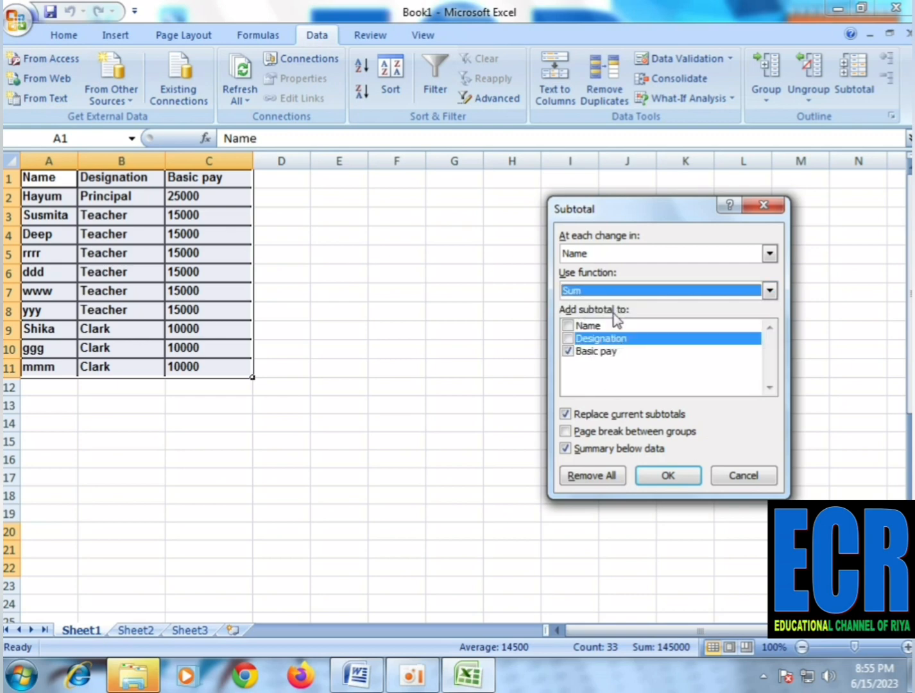
click(603, 253)
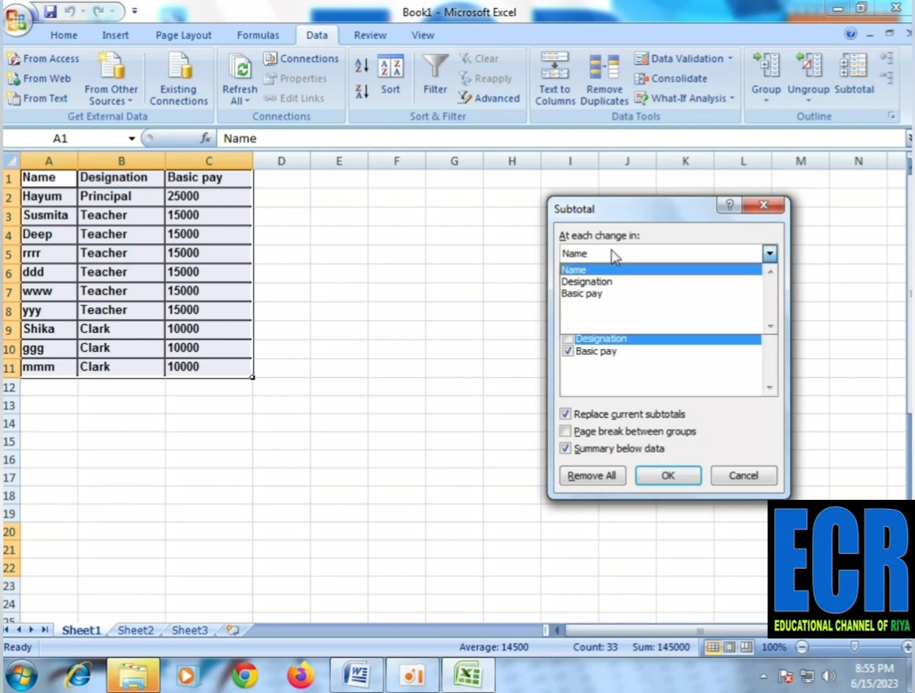
click(585, 283)
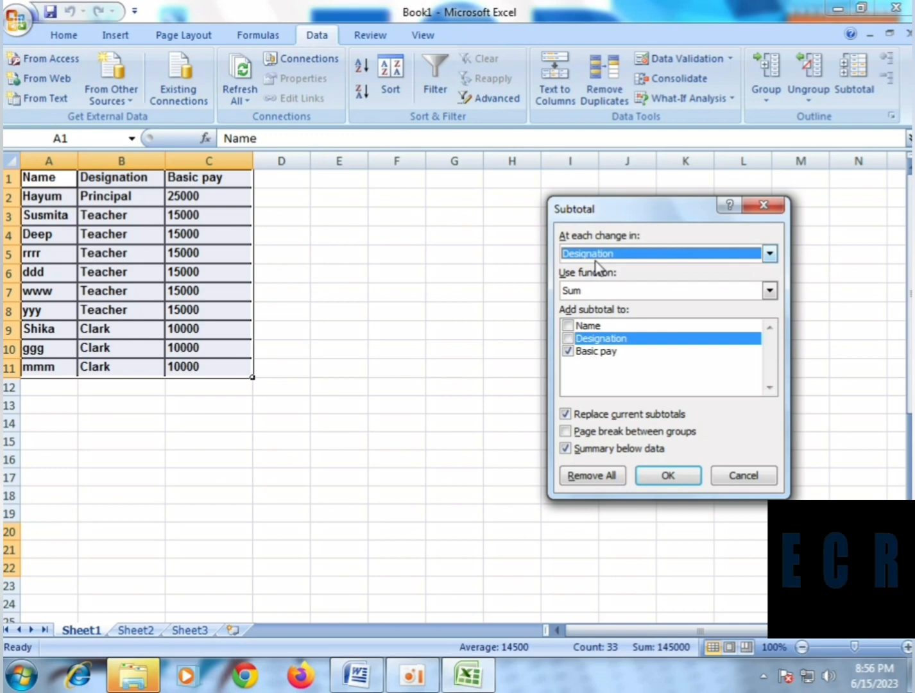
click(668, 476)
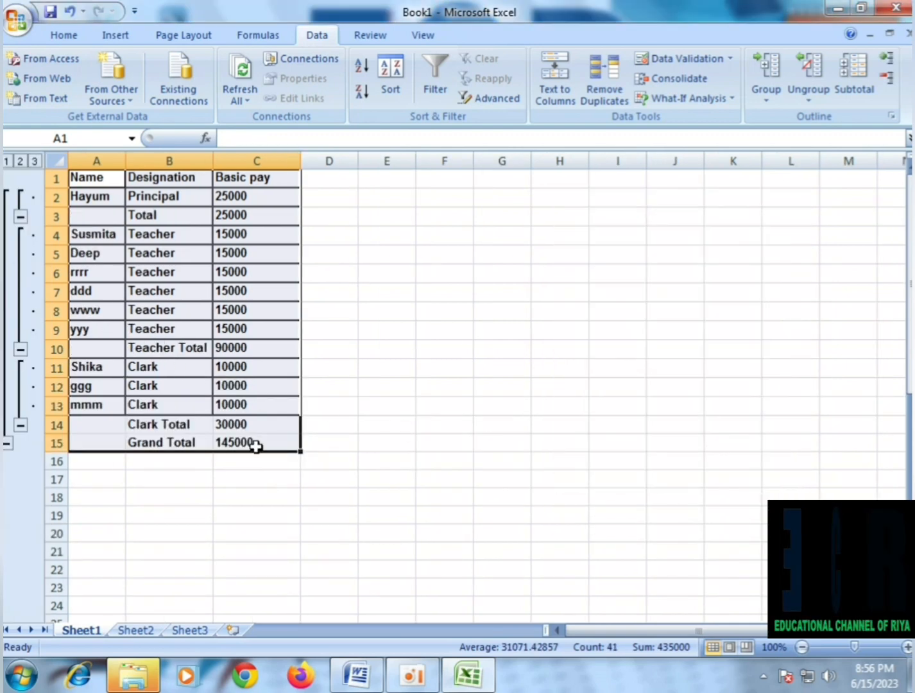
click(374, 406)
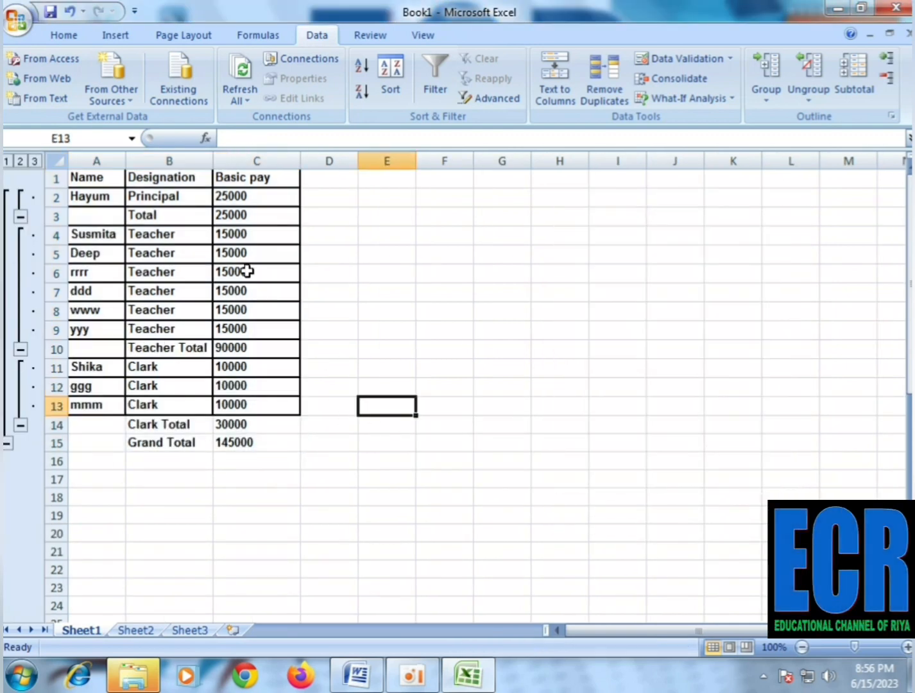
Examine the basic pay rows and total for the Principal, Teacher and Clark groups, plus the grand total and its formula in C15.
drag(129, 200, 221, 200)
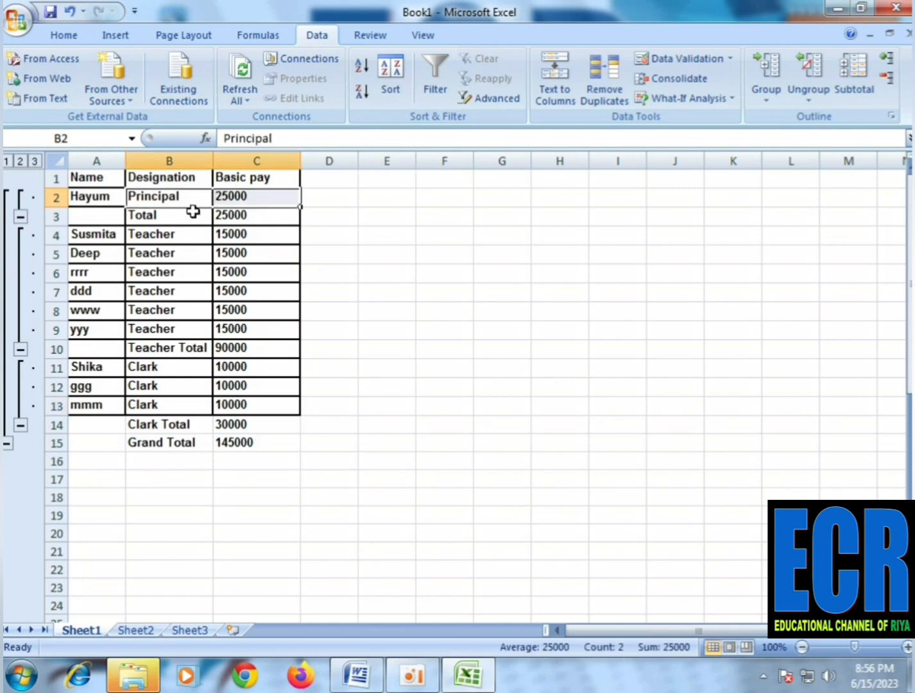
drag(150, 214, 238, 212)
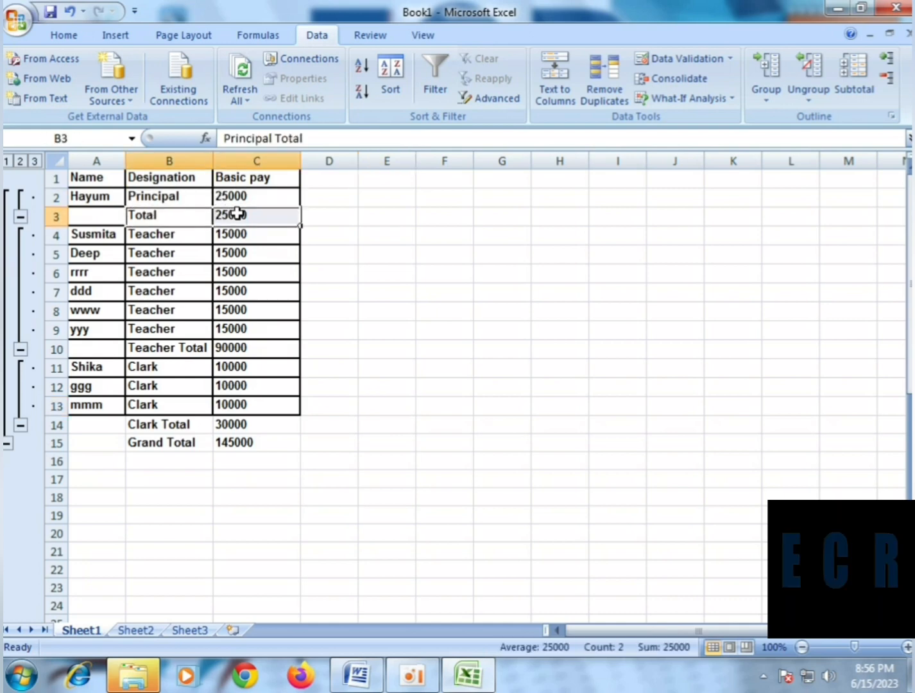
click(179, 292)
drag(167, 235, 157, 329)
click(249, 232)
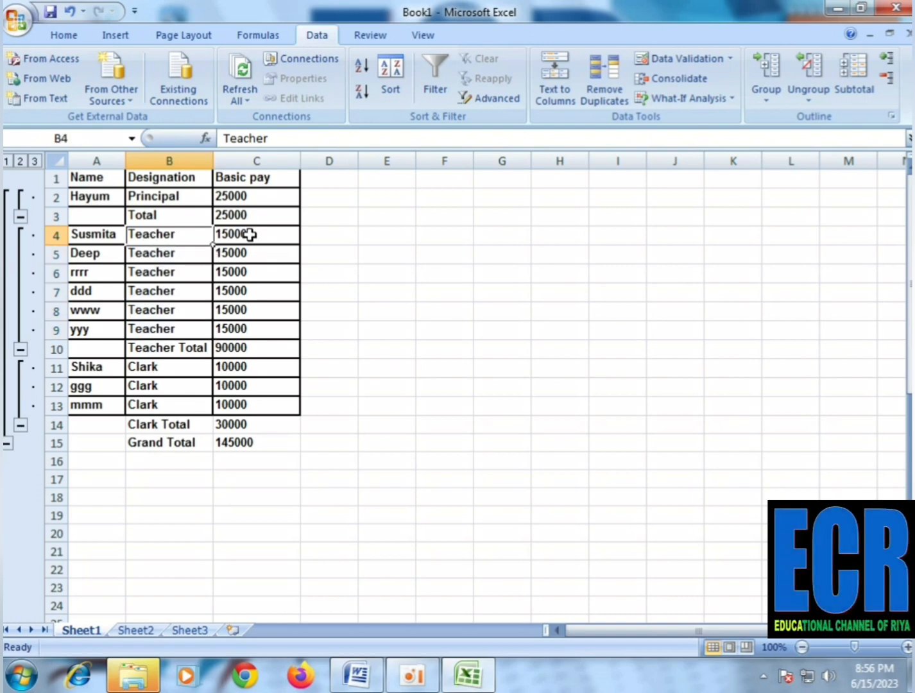
click(261, 260)
drag(155, 348, 246, 344)
click(168, 374)
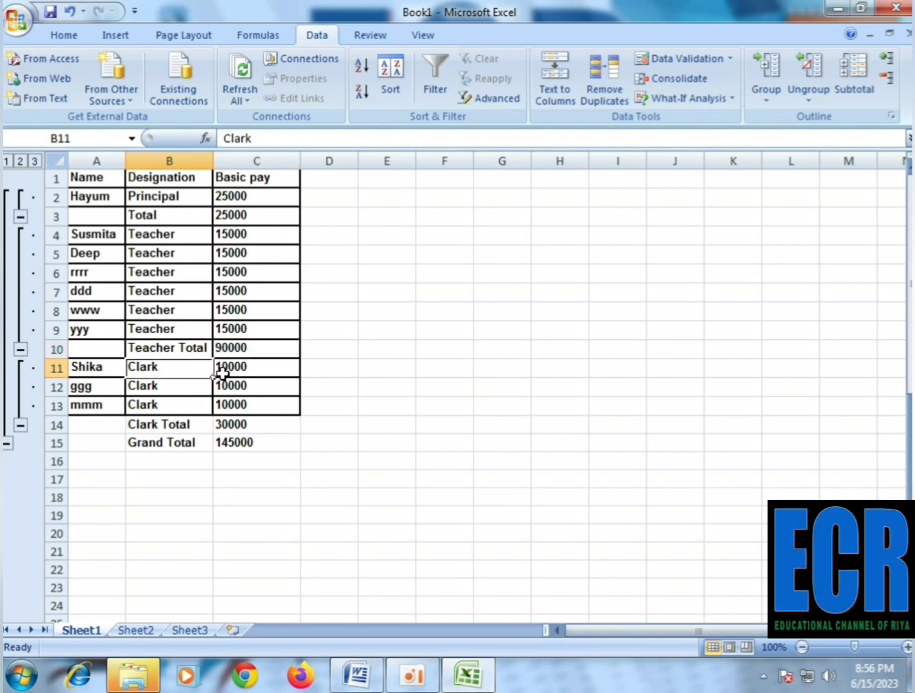
click(245, 368)
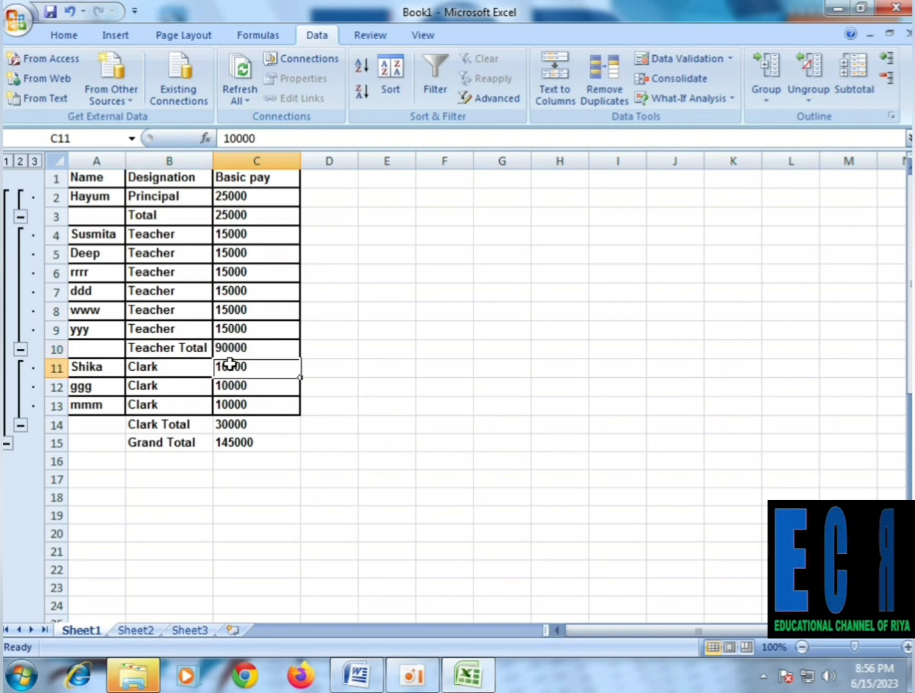
click(260, 386)
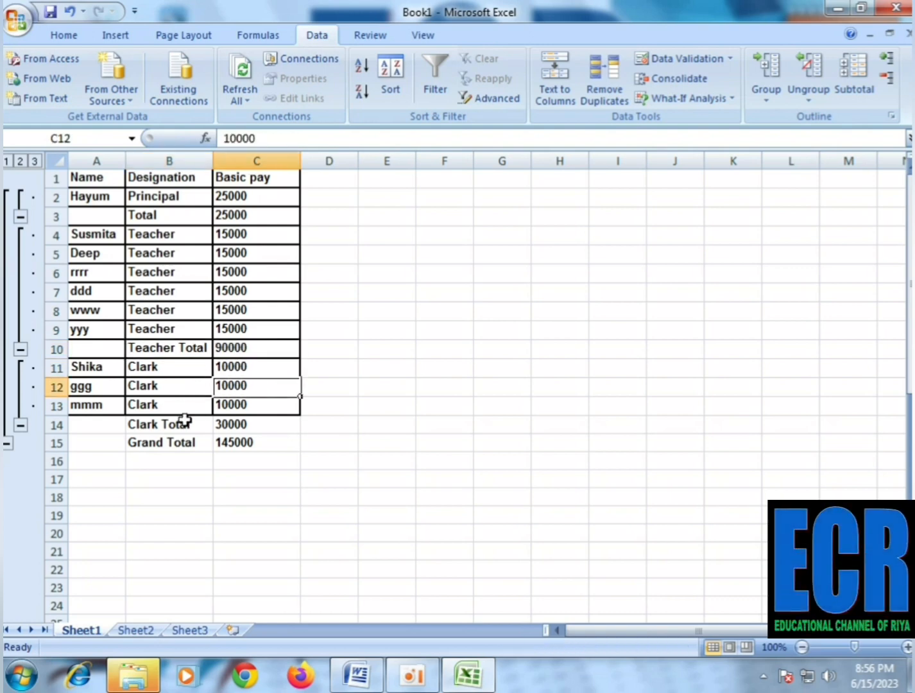
click(241, 425)
drag(140, 452, 230, 440)
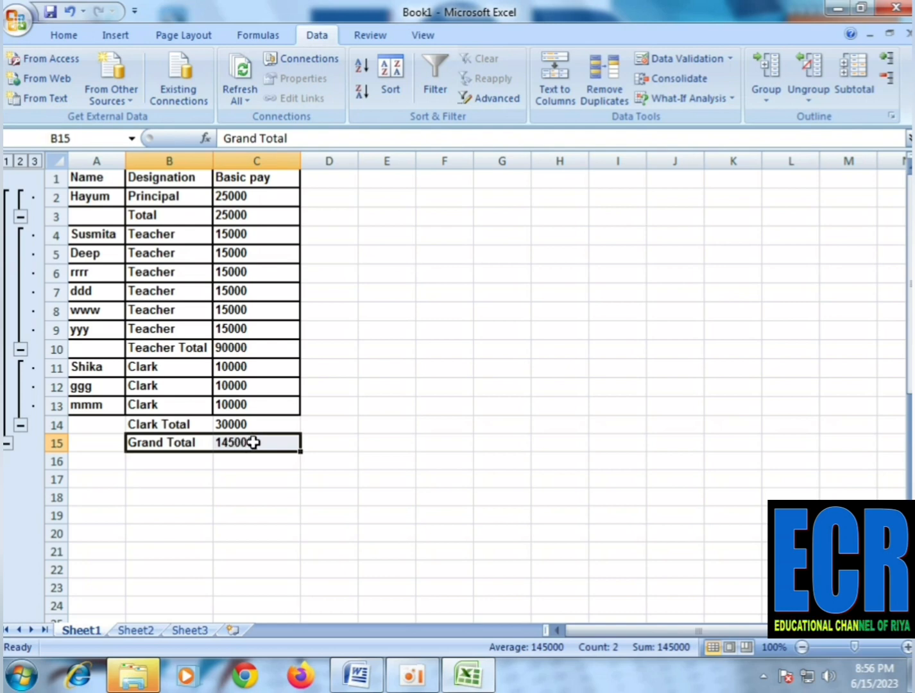
click(236, 448)
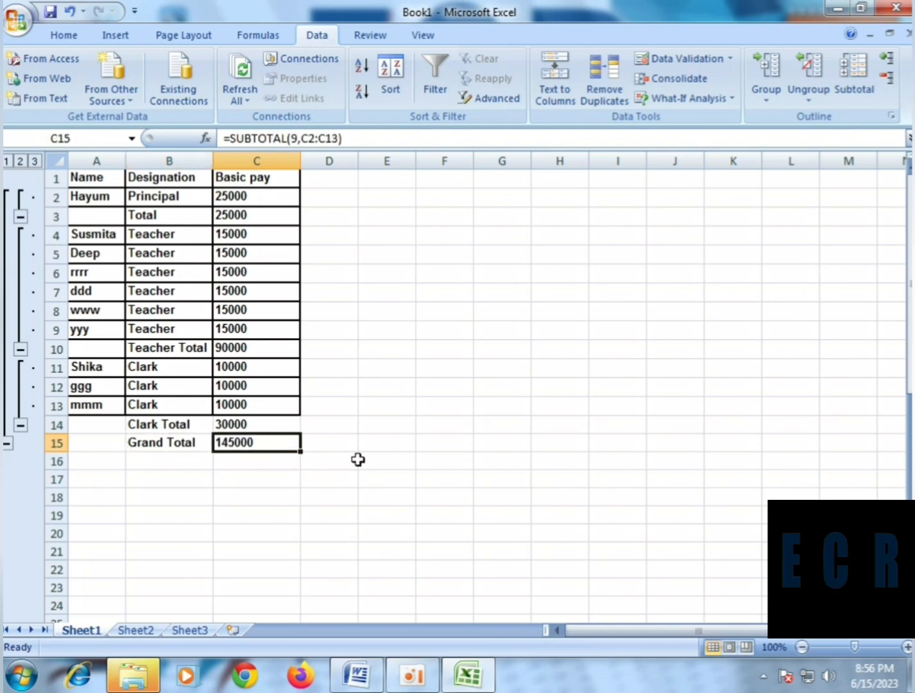
click(385, 460)
Remove all basic pay sum subtotals from the table in A1:C15.
drag(98, 177, 264, 443)
click(869, 97)
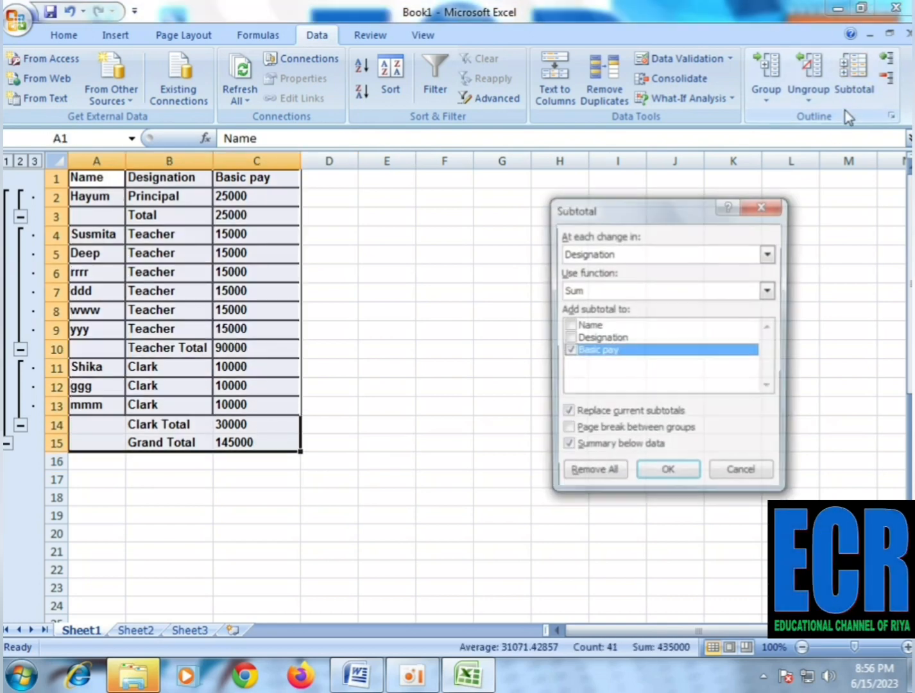
click(591, 477)
click(340, 386)
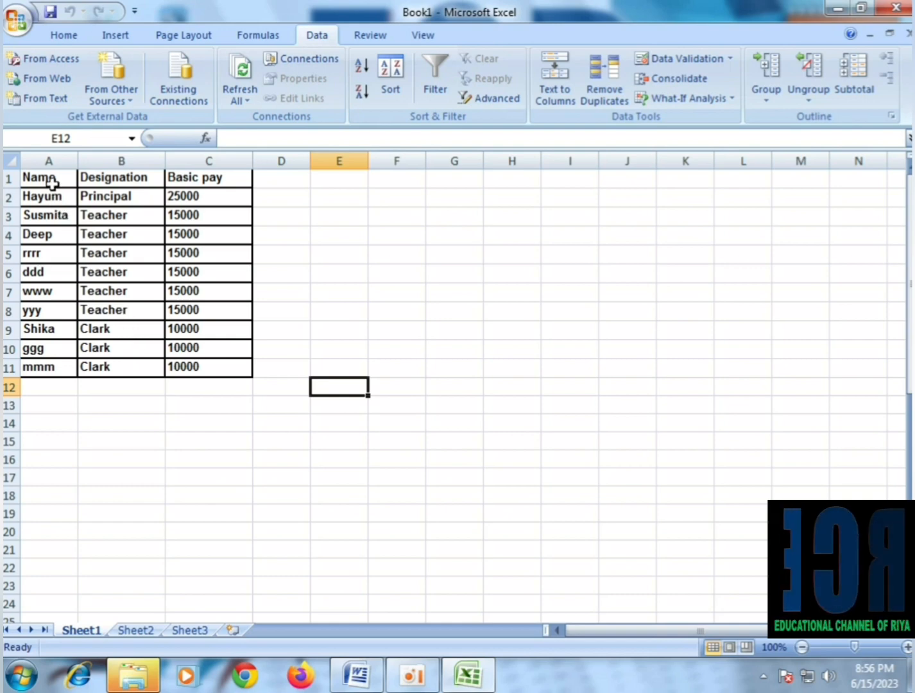
Subtotal A1:C11 at each change in Designation, using the Count function on Basic pay.
drag(46, 180, 235, 374)
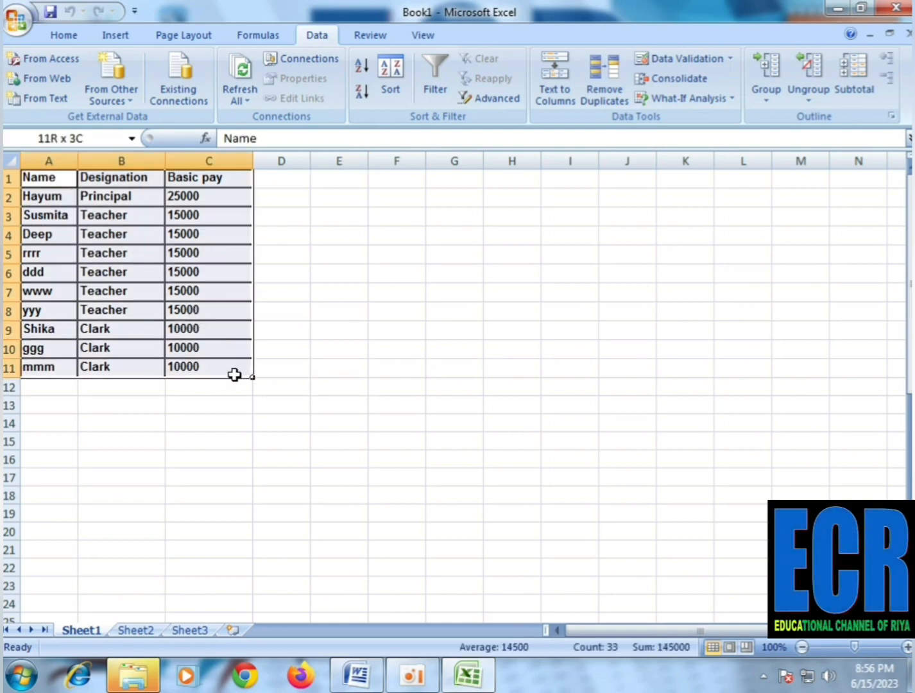
click(870, 96)
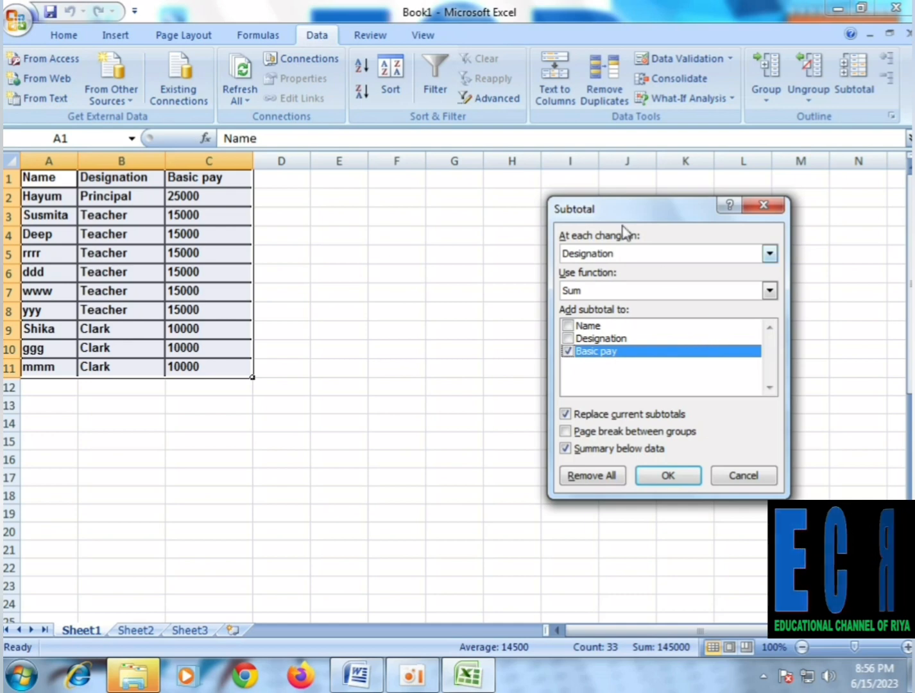
click(679, 254)
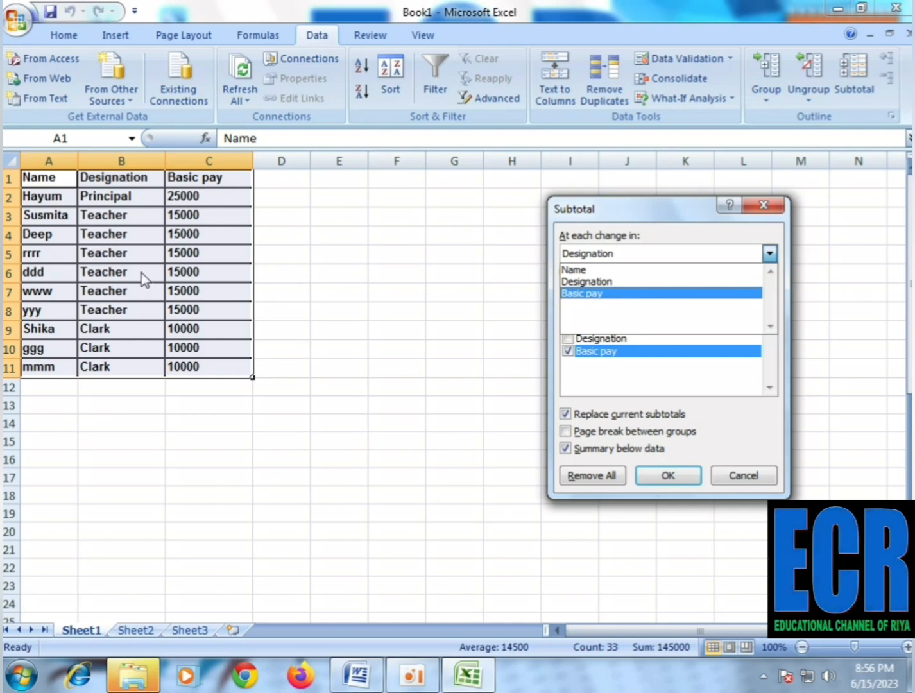
click(590, 286)
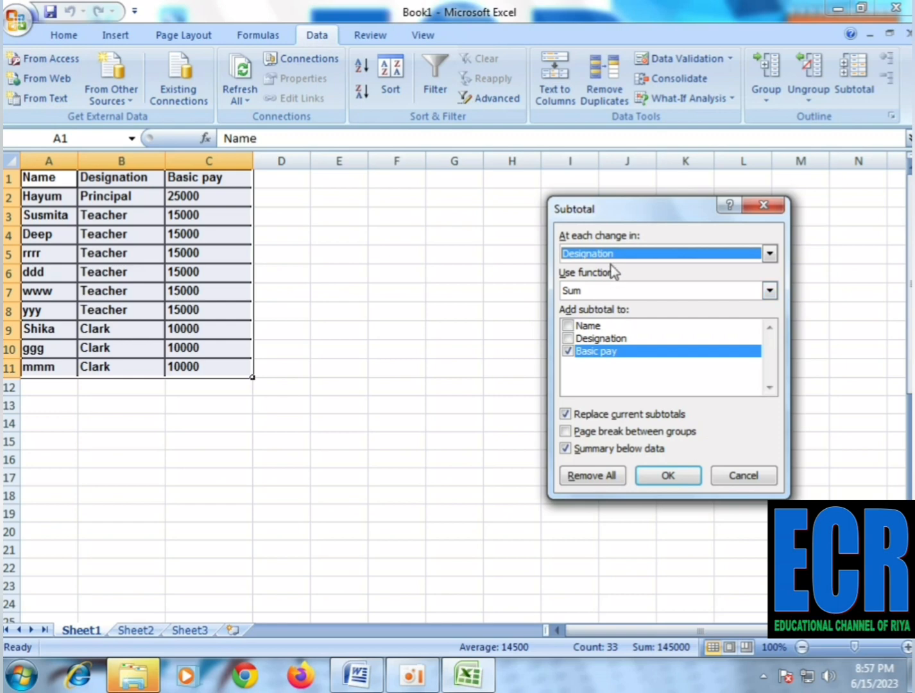
click(604, 294)
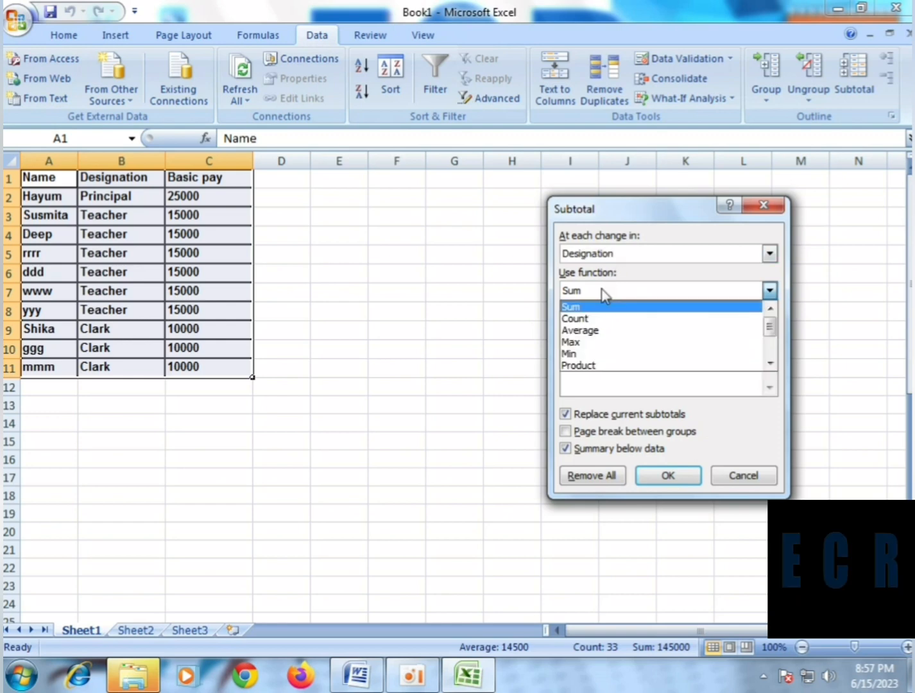
click(591, 318)
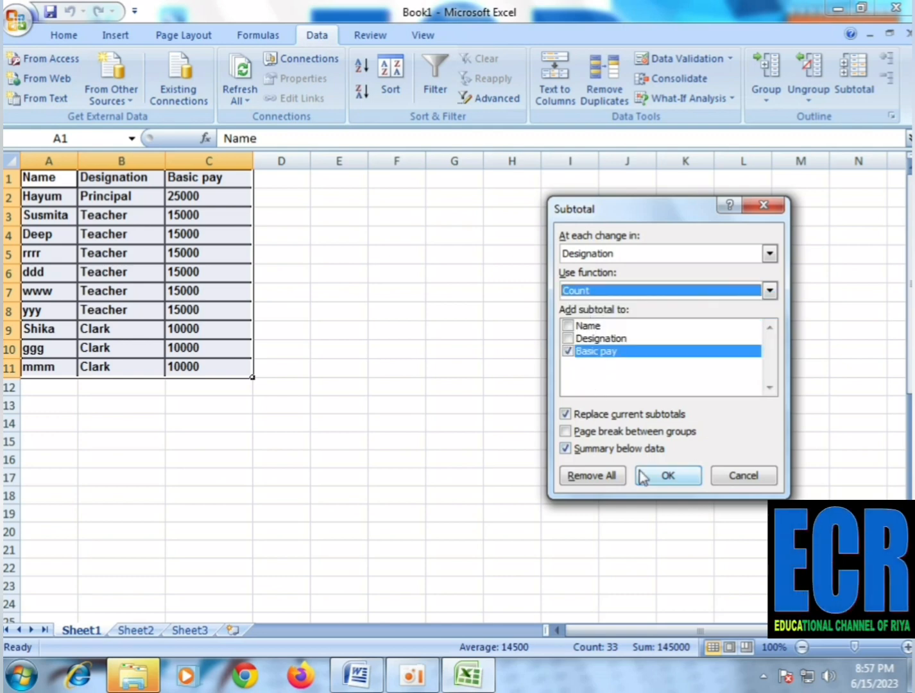
click(669, 480)
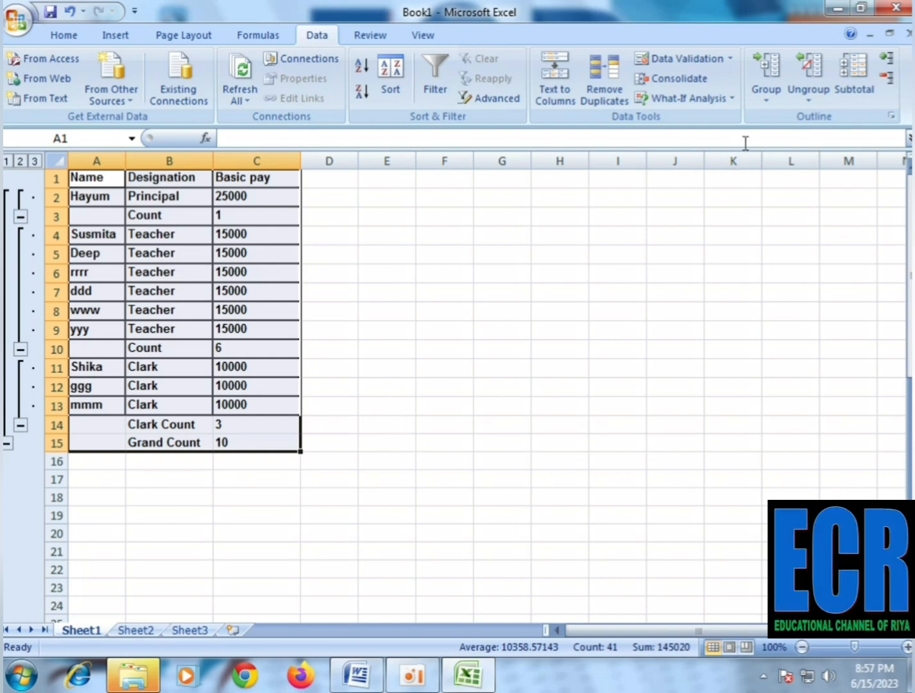
Remove all designation count subtotals from A1:C15, leaving the plain staff table.
click(858, 90)
click(592, 474)
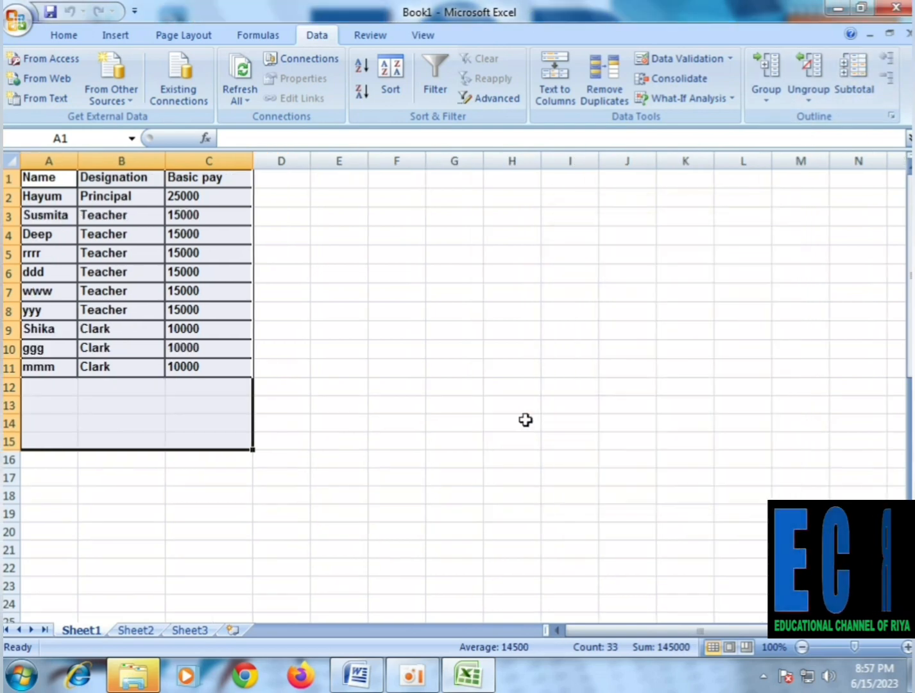
click(423, 437)
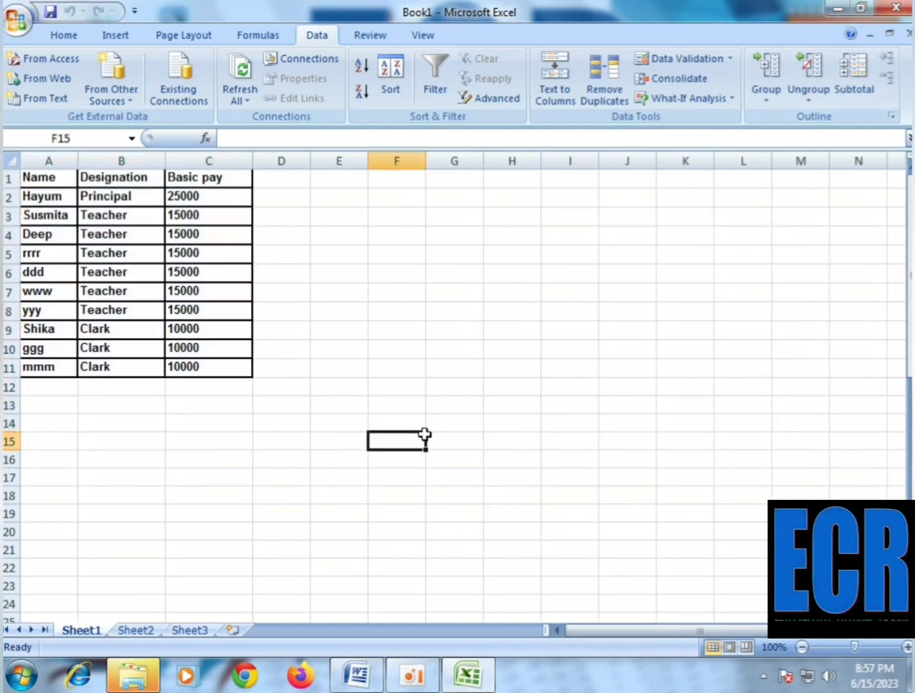
click(850, 91)
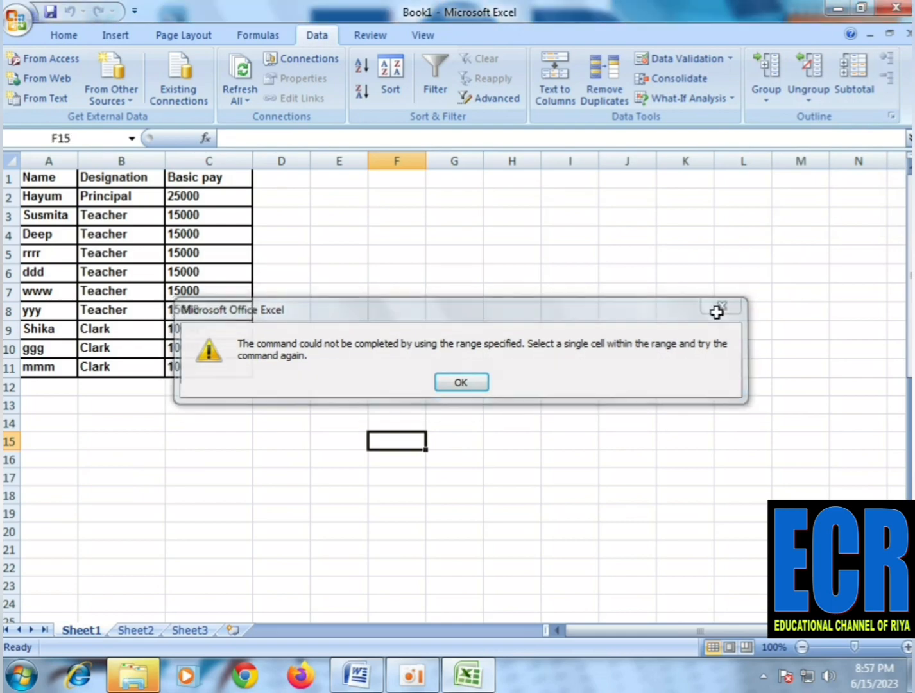
click(718, 309)
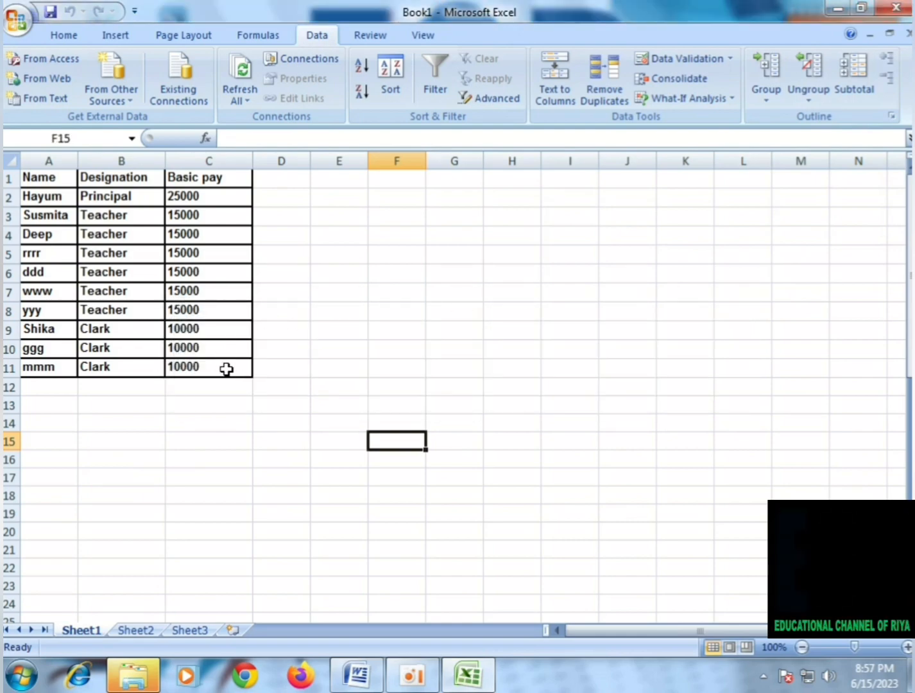
Switch to the MICROSOFT_EXCEL document in Word and view the pivot table section below the sub-totals notes.
click(353, 680)
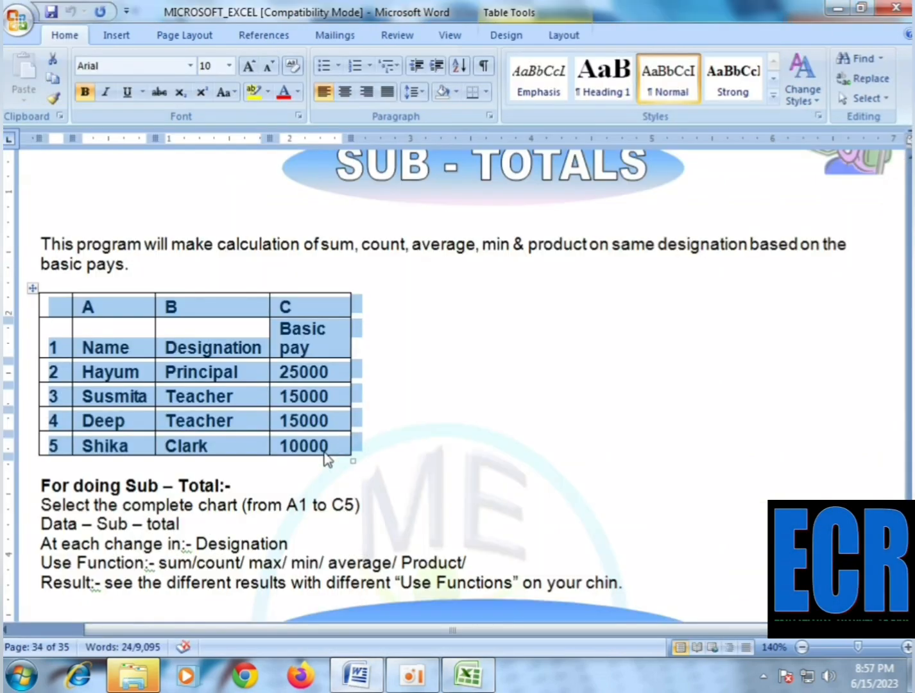
scroll(325, 457, down, 6)
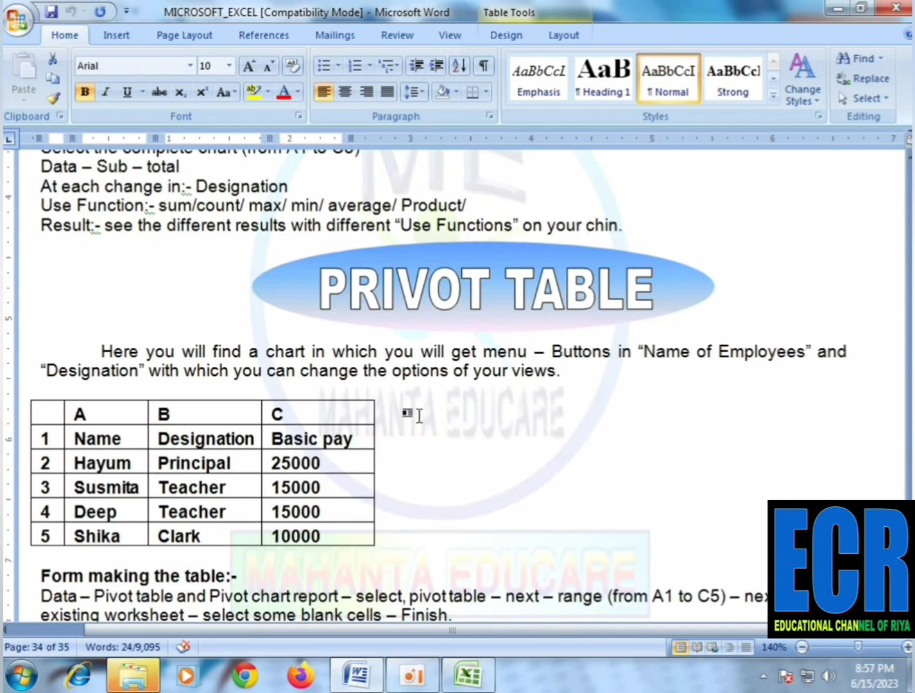
click(425, 411)
scroll(454, 398, down, 2)
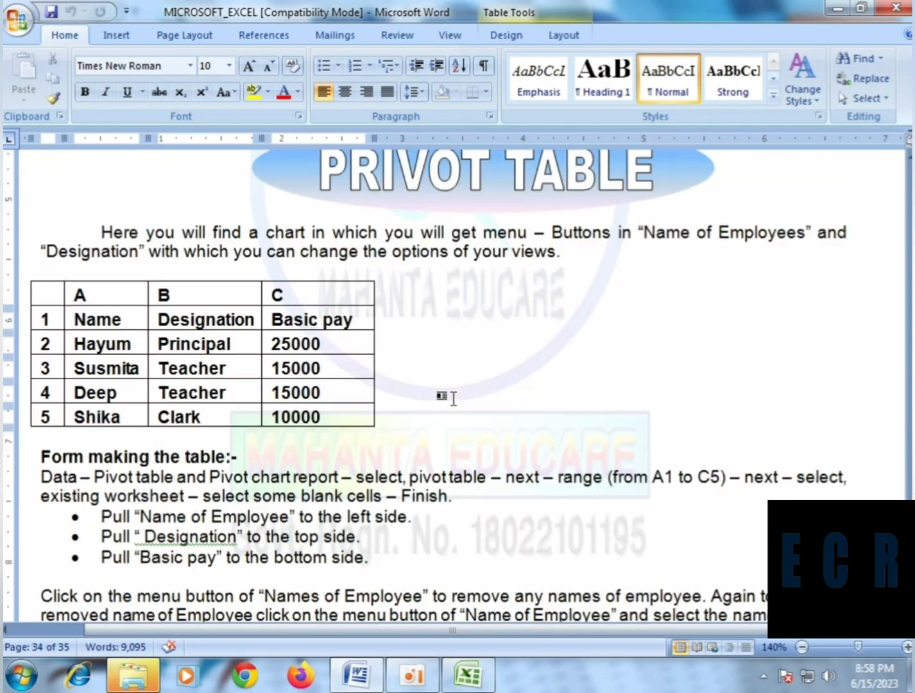
Switch to the Book1 workbook in Excel and start a PivotTable from the staff table in A1:C11.
scroll(455, 398, up, 2)
scroll(454, 397, down, 1)
scroll(453, 399, down, 1)
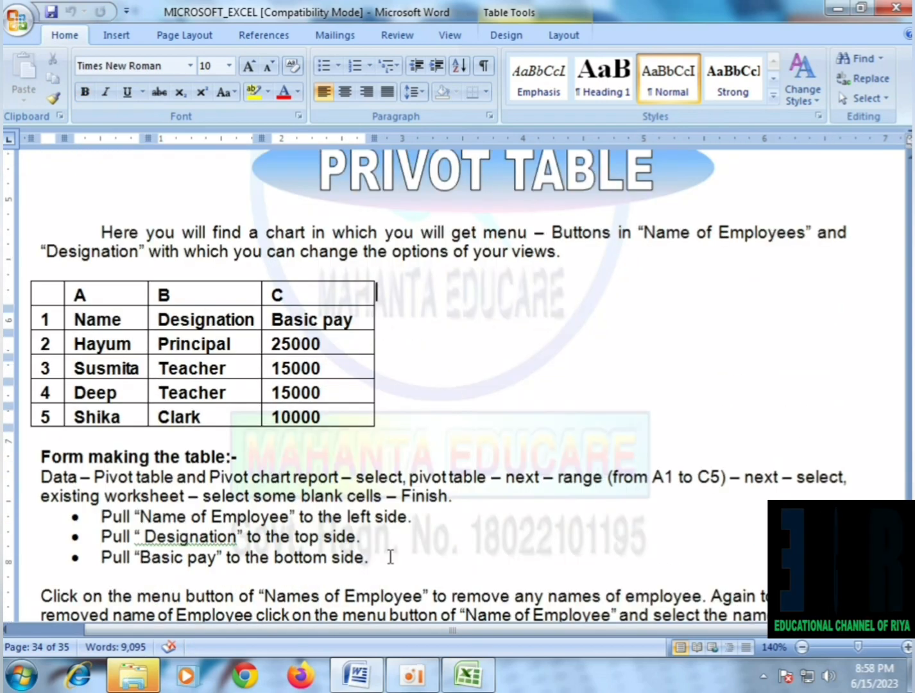
click(465, 677)
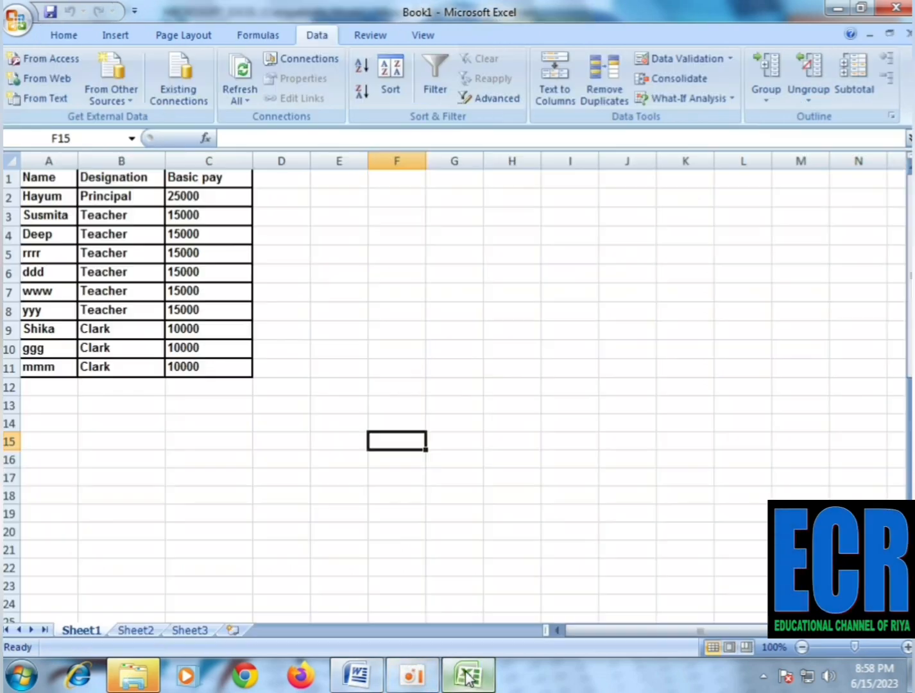
click(96, 293)
drag(67, 185, 214, 363)
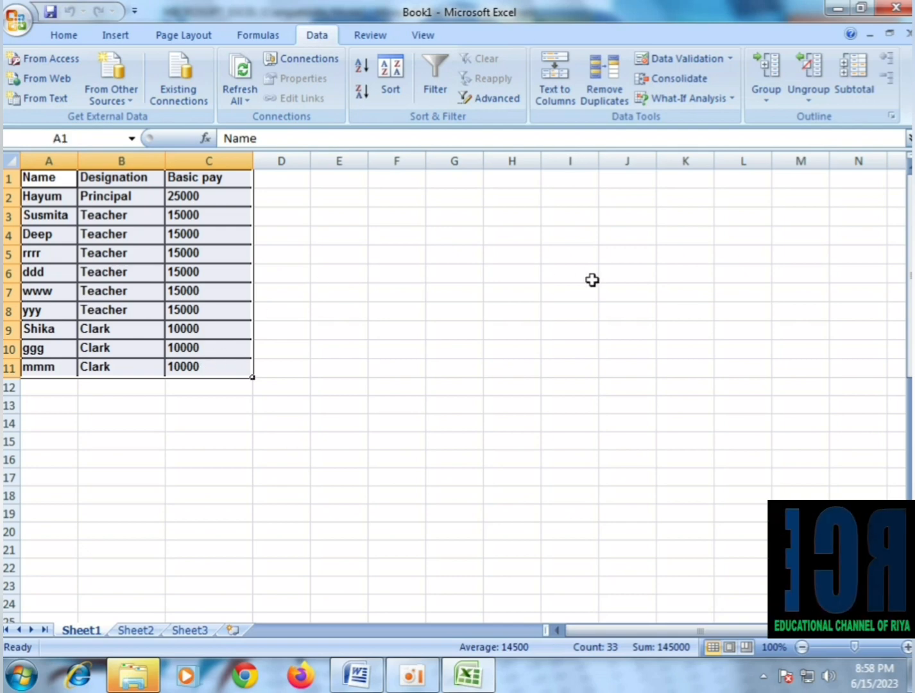
click(115, 35)
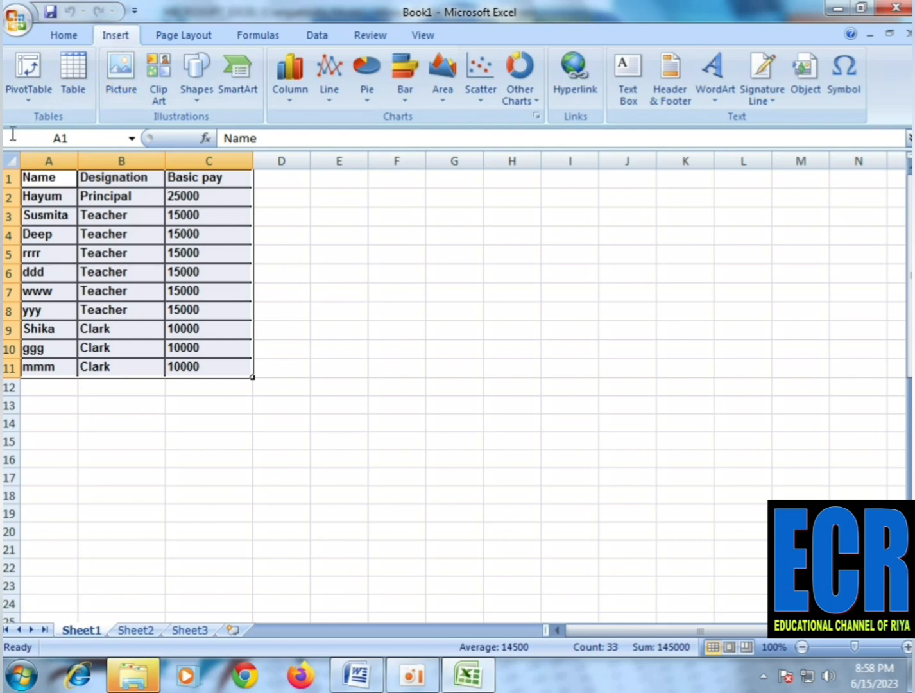
click(26, 79)
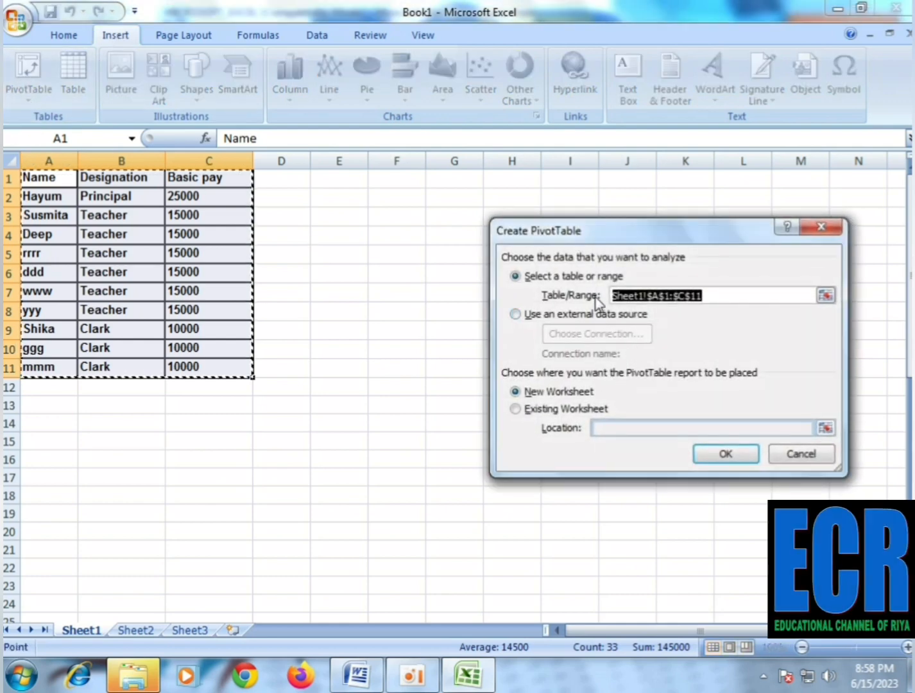
Create the PivotTable from Sheet1!$A$1:$C$11 and place the report on a new worksheet.
drag(623, 227, 590, 240)
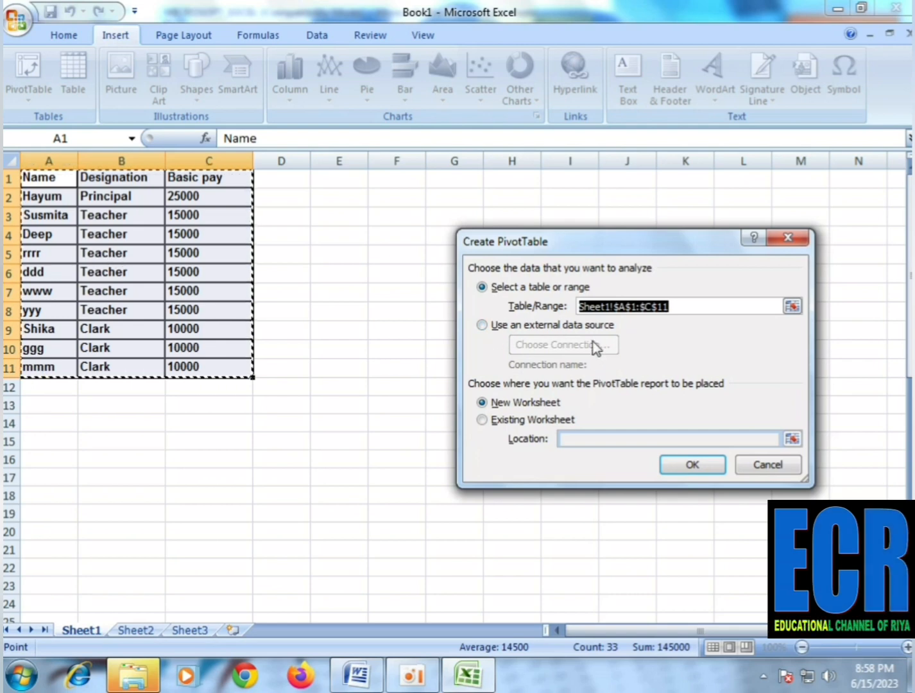
click(662, 306)
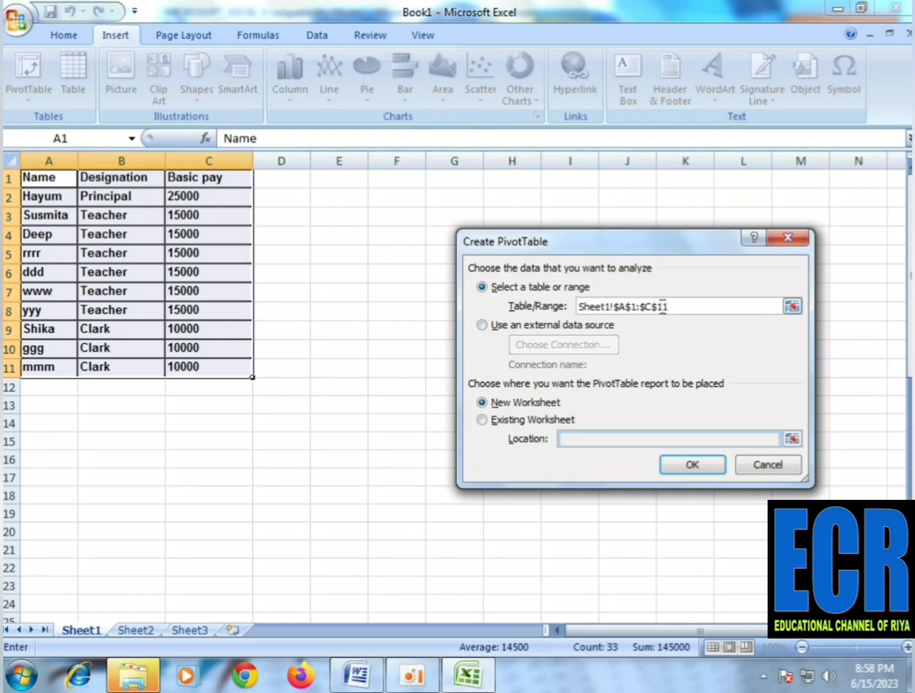
drag(663, 306, 474, 314)
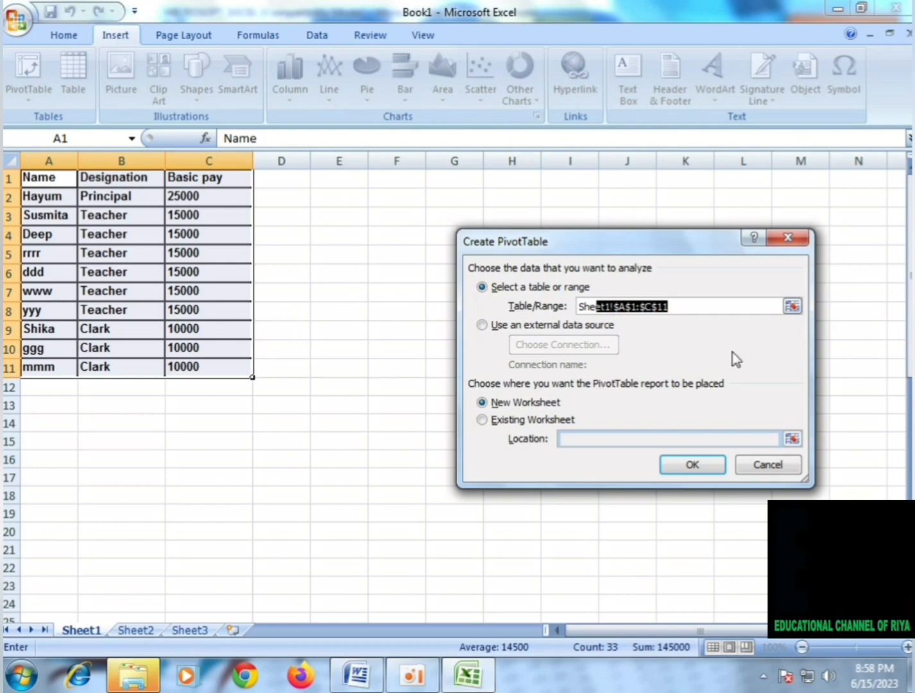
click(644, 307)
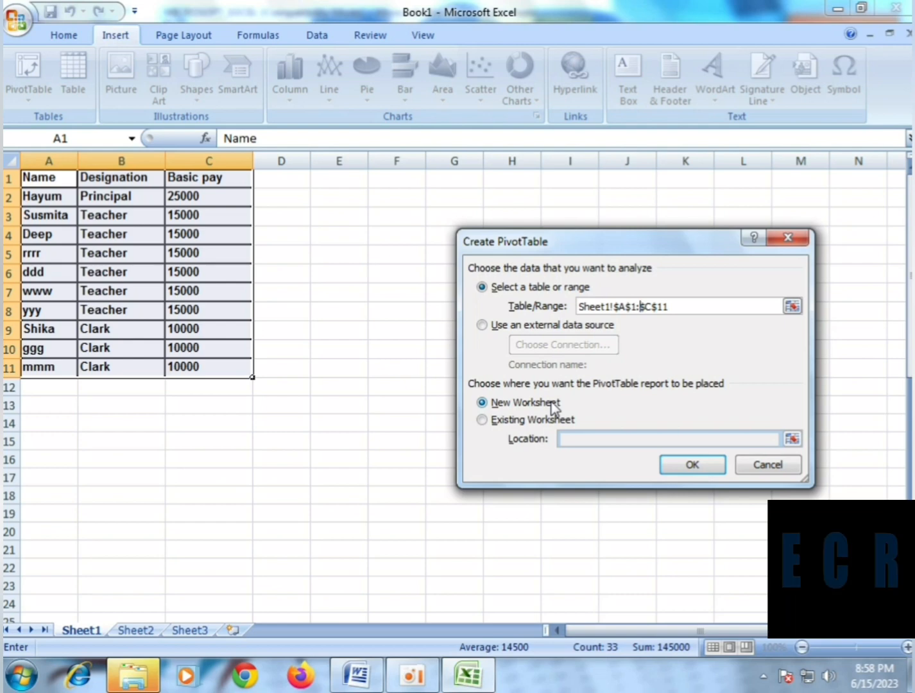
click(490, 420)
drag(317, 260, 756, 593)
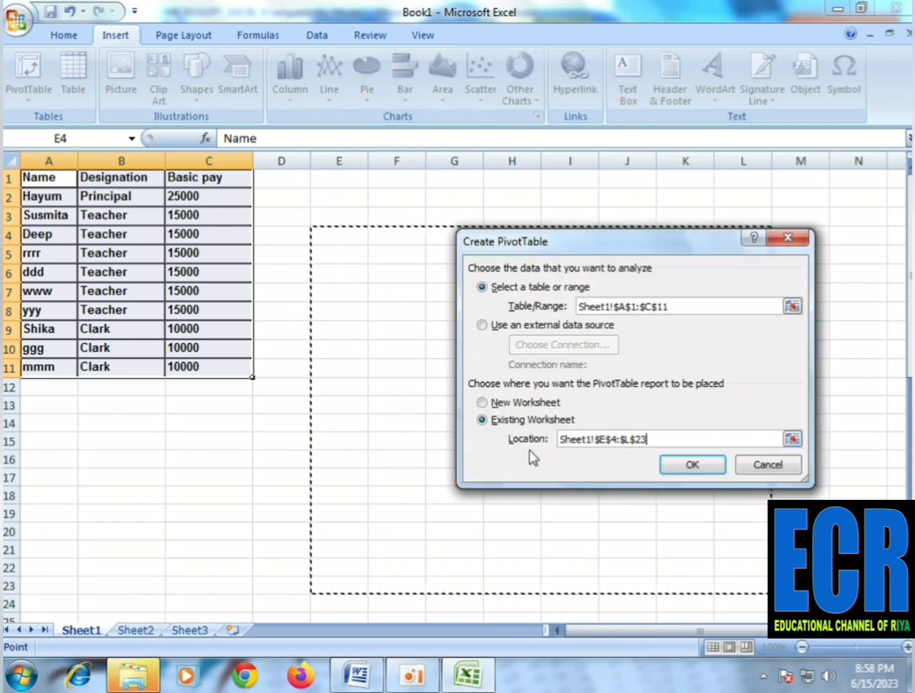
click(483, 404)
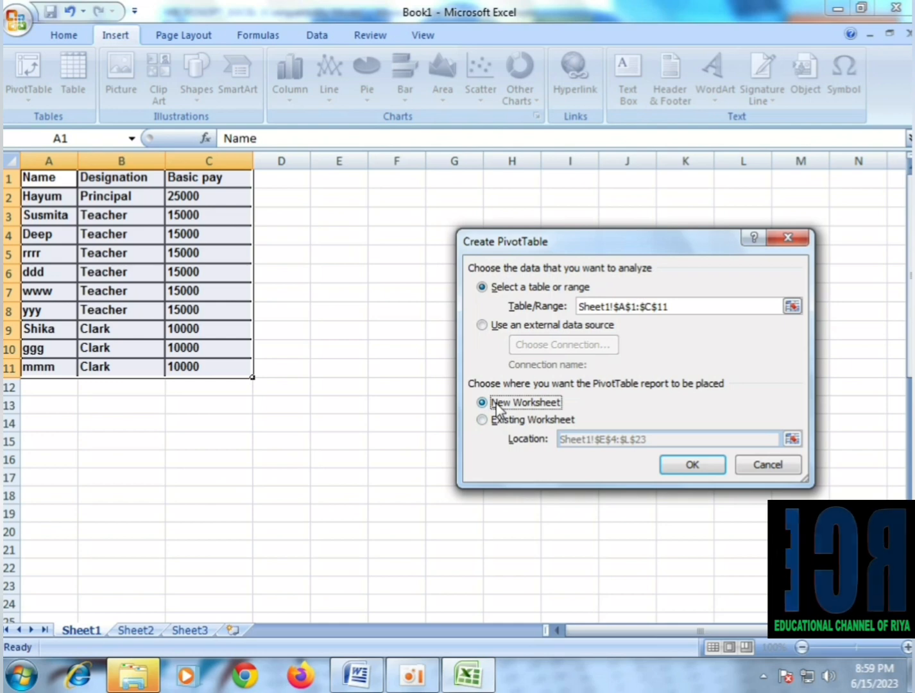
click(679, 467)
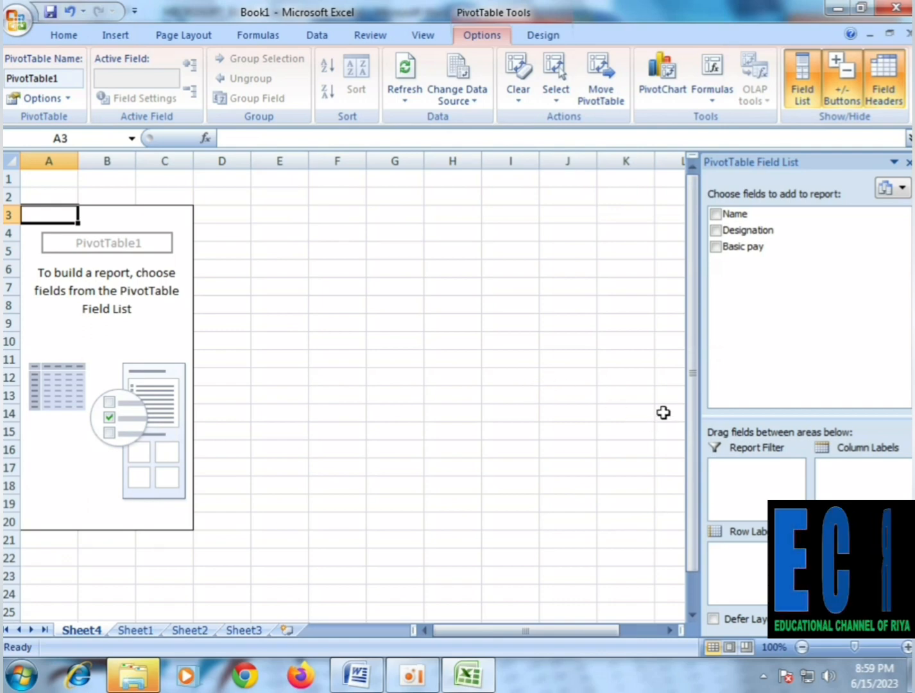
drag(746, 217, 643, 246)
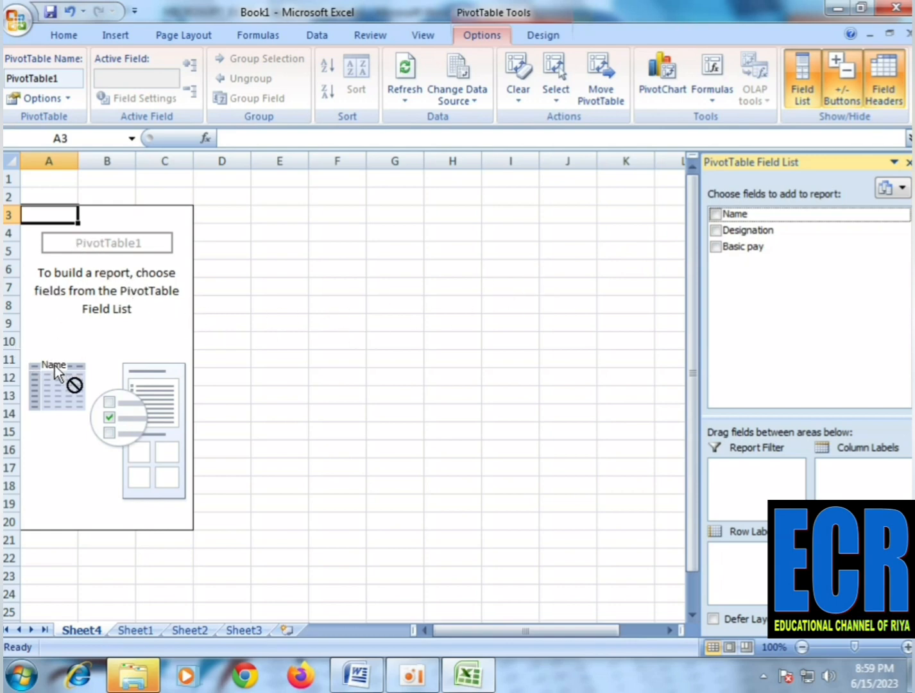
drag(54, 366, 774, 495)
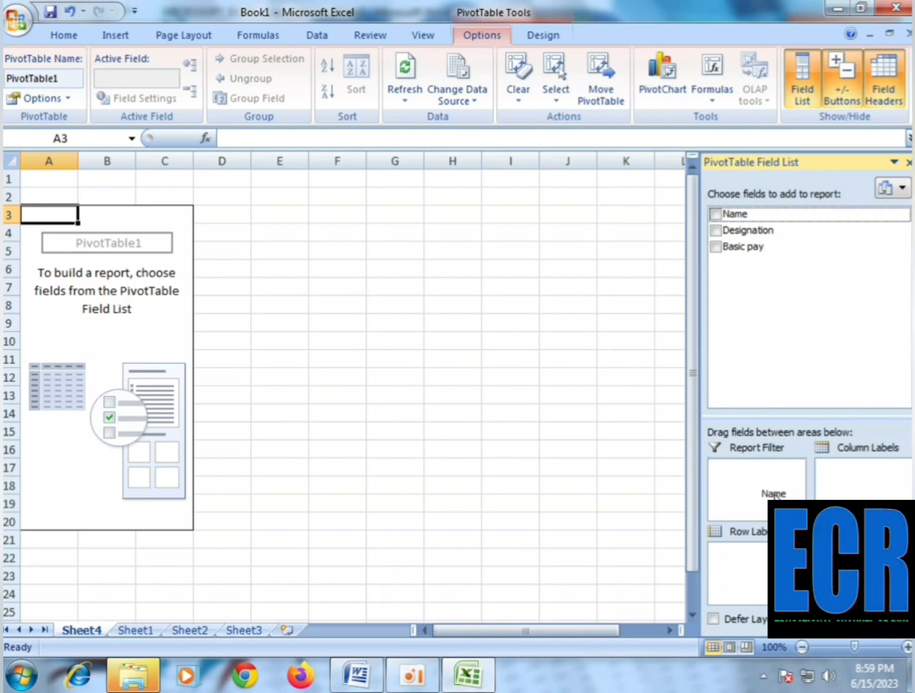
drag(776, 410, 774, 347)
scroll(837, 362, down, 2)
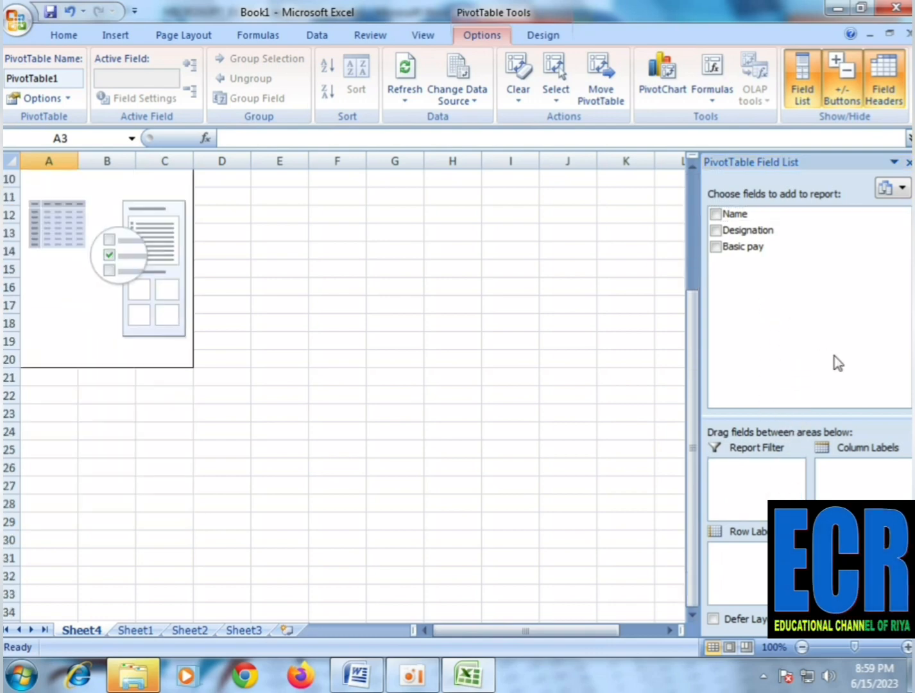
scroll(787, 494, up, 2)
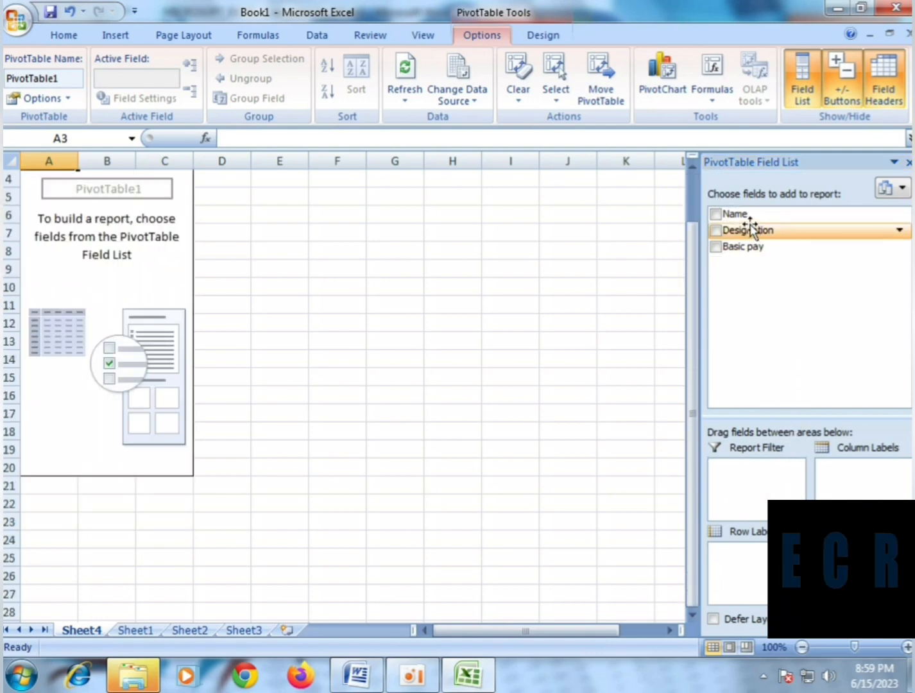
Lay out the PivotTable with Name as report filter, Designation as row labels and Basic pay as summed values.
drag(751, 222, 485, 539)
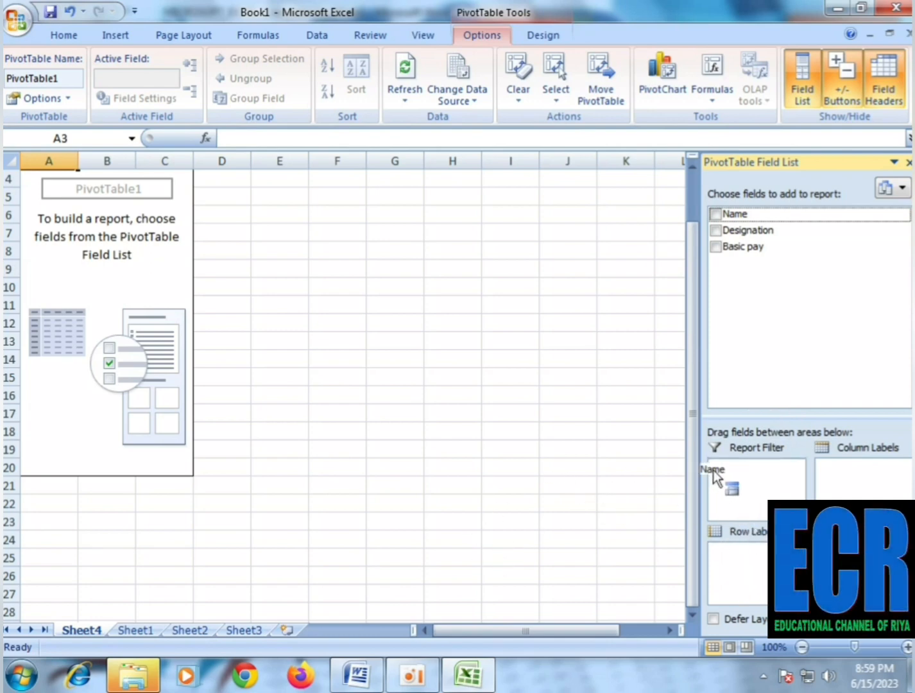
drag(757, 481, 758, 478)
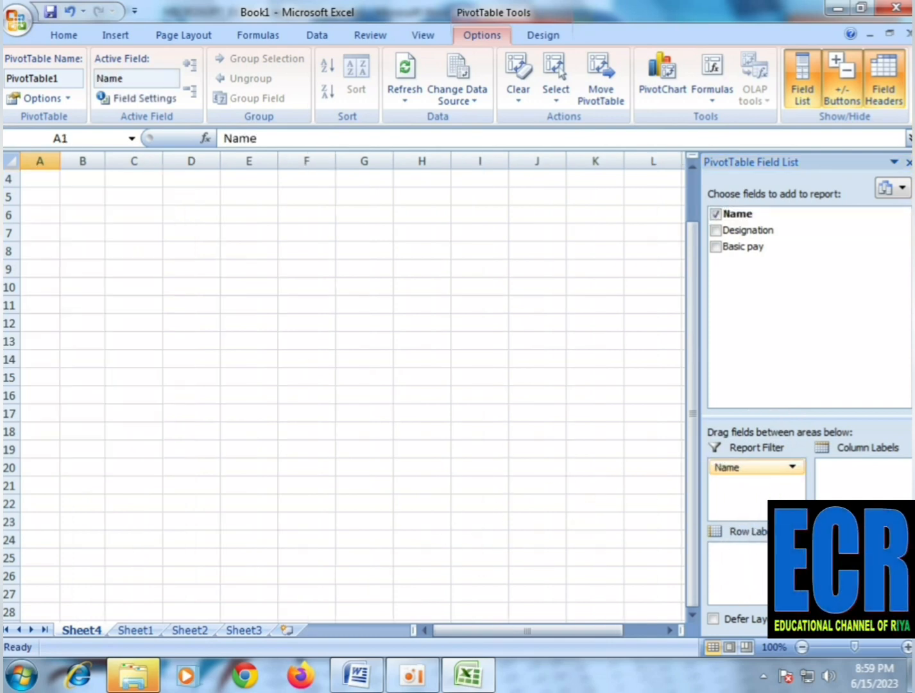
drag(761, 239, 766, 570)
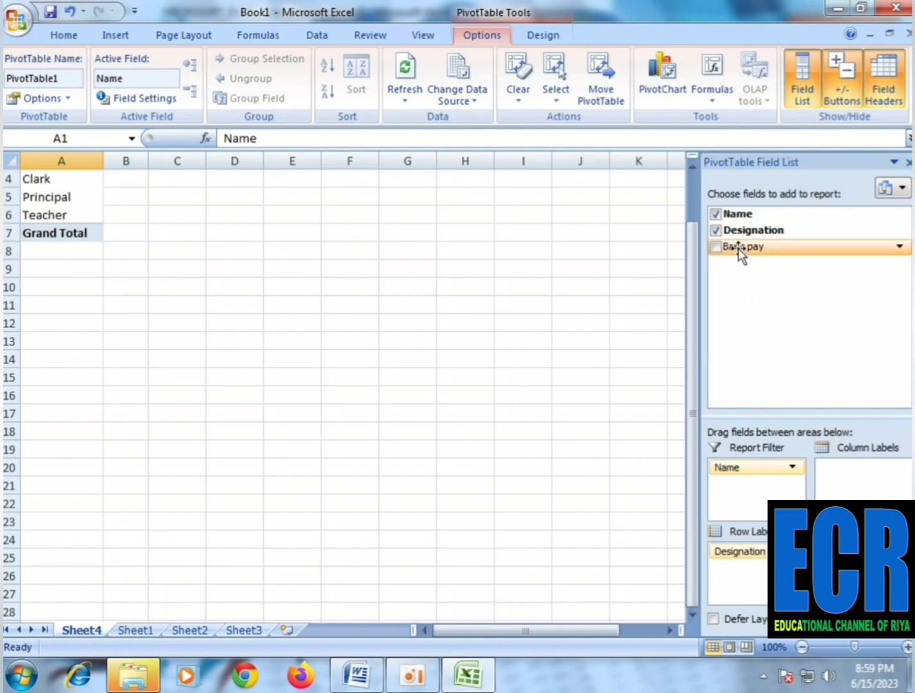
drag(739, 248, 813, 359)
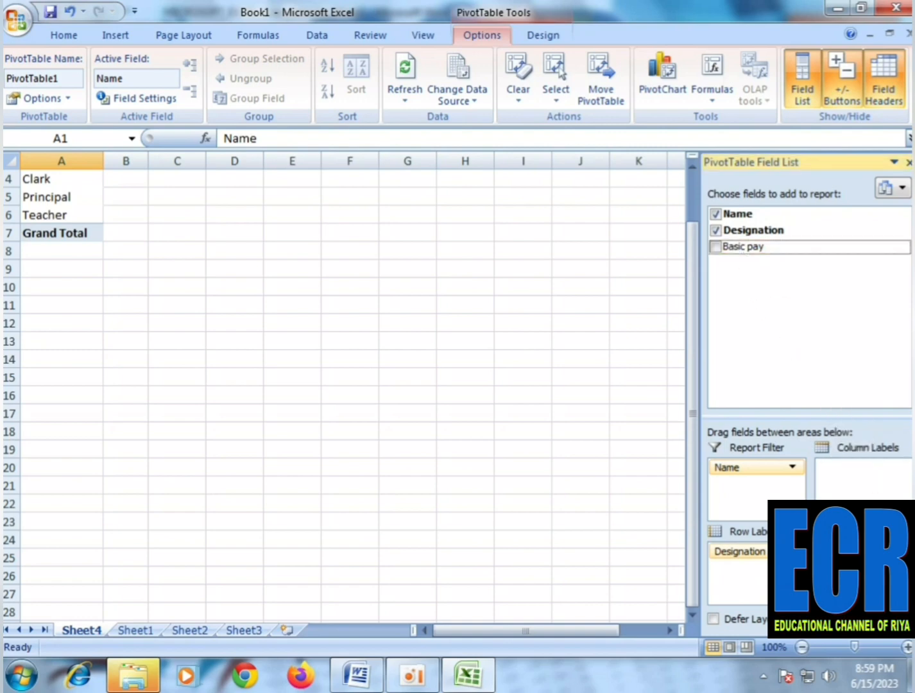
drag(847, 571, 847, 571)
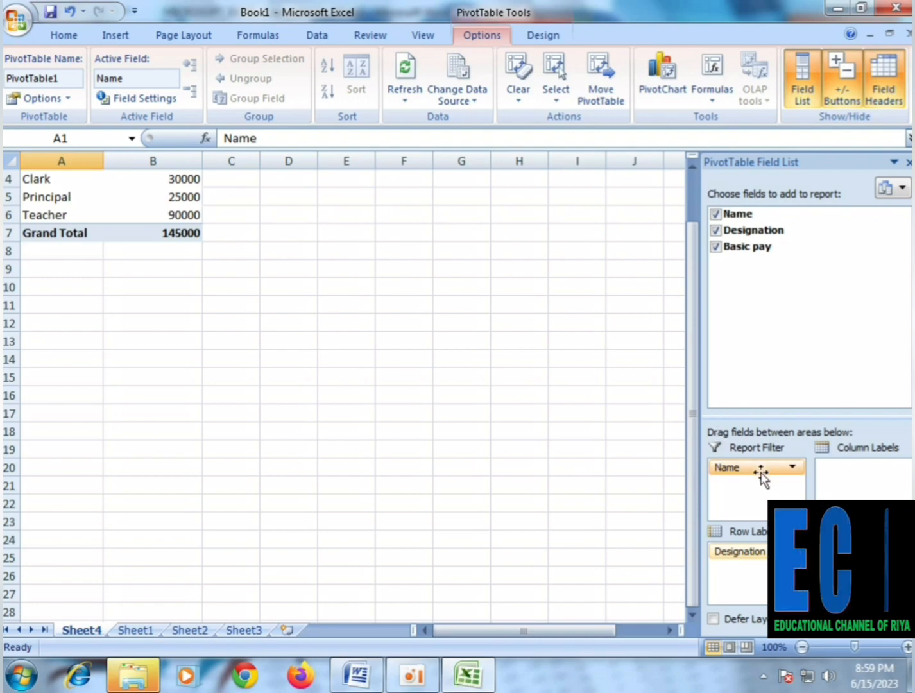
Move the Name field from the report filter to the column labels of the PivotTable.
drag(760, 474, 873, 484)
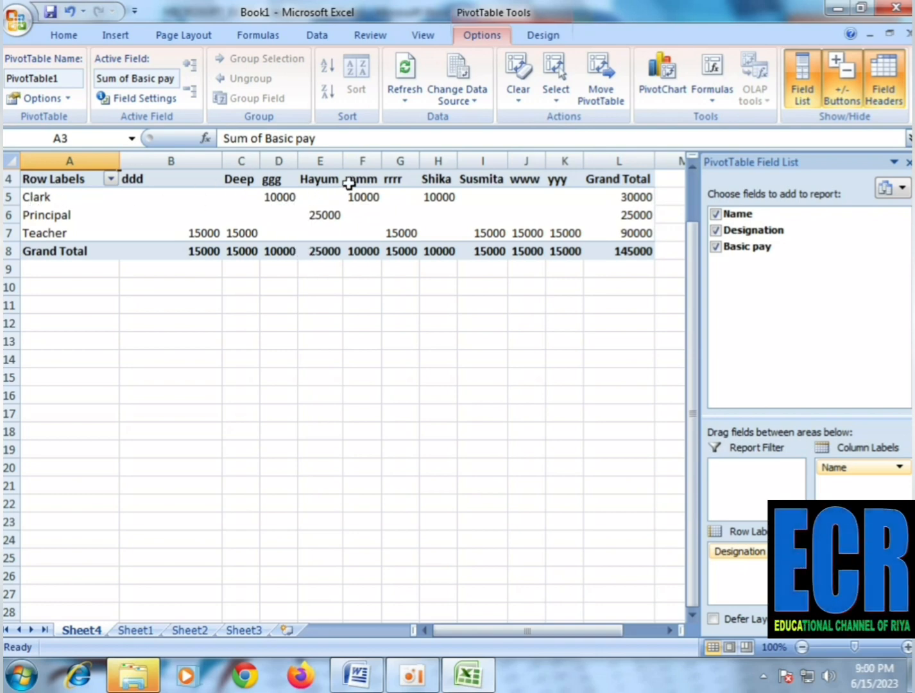
mouse_move(373, 197)
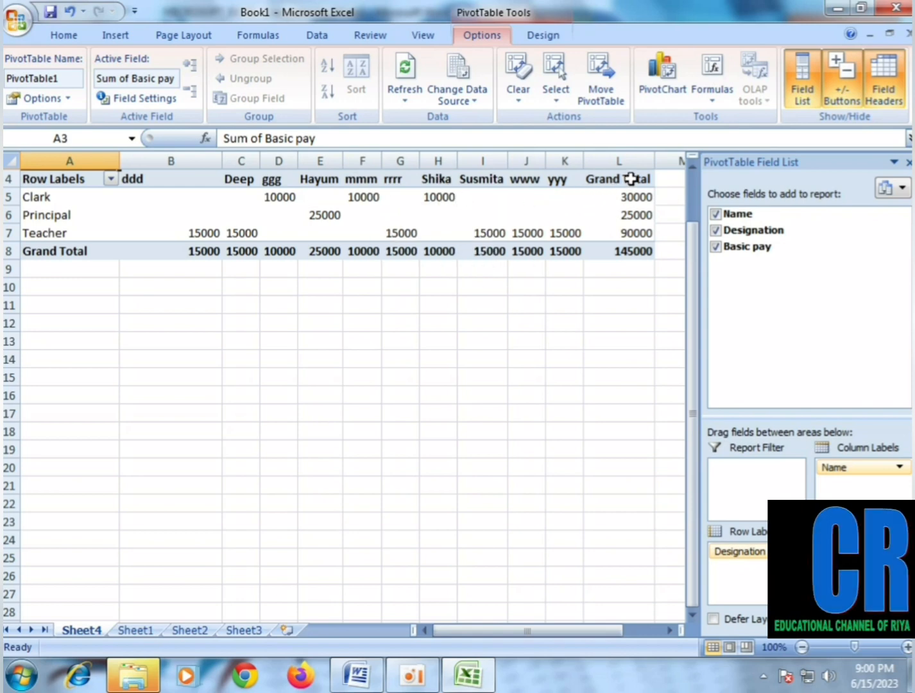
mouse_move(637, 198)
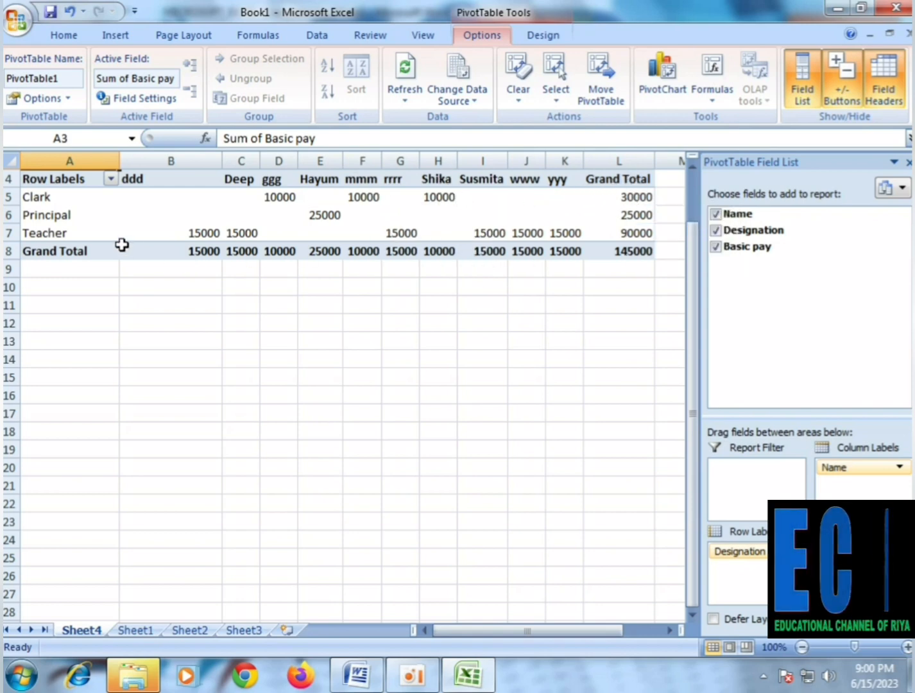
mouse_move(324, 194)
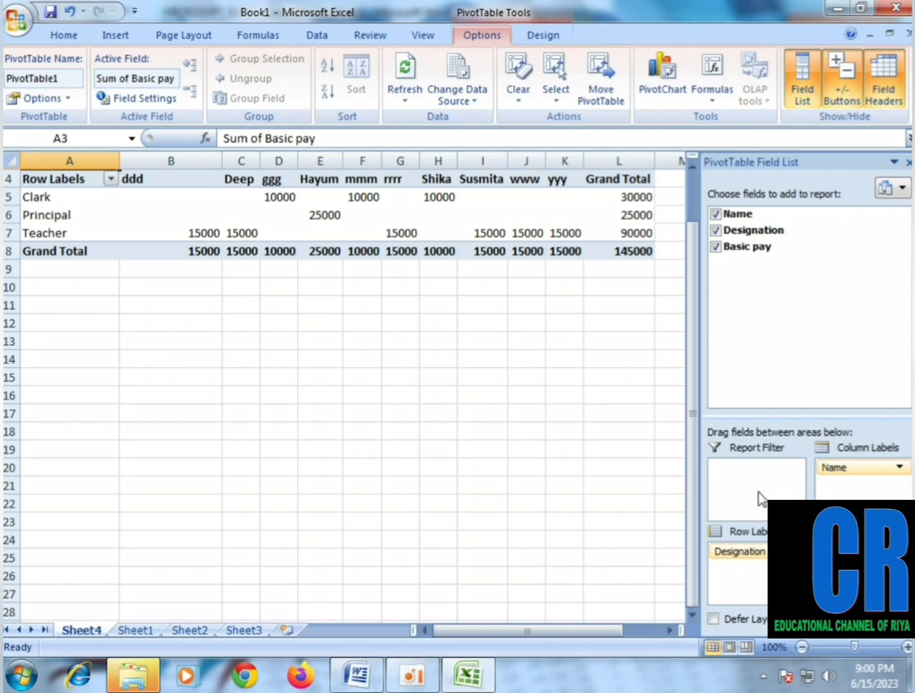
Rearrange the PivotTable with Designation as report filter and Name as row labels, and view the Designation filter above the report.
drag(741, 551, 751, 478)
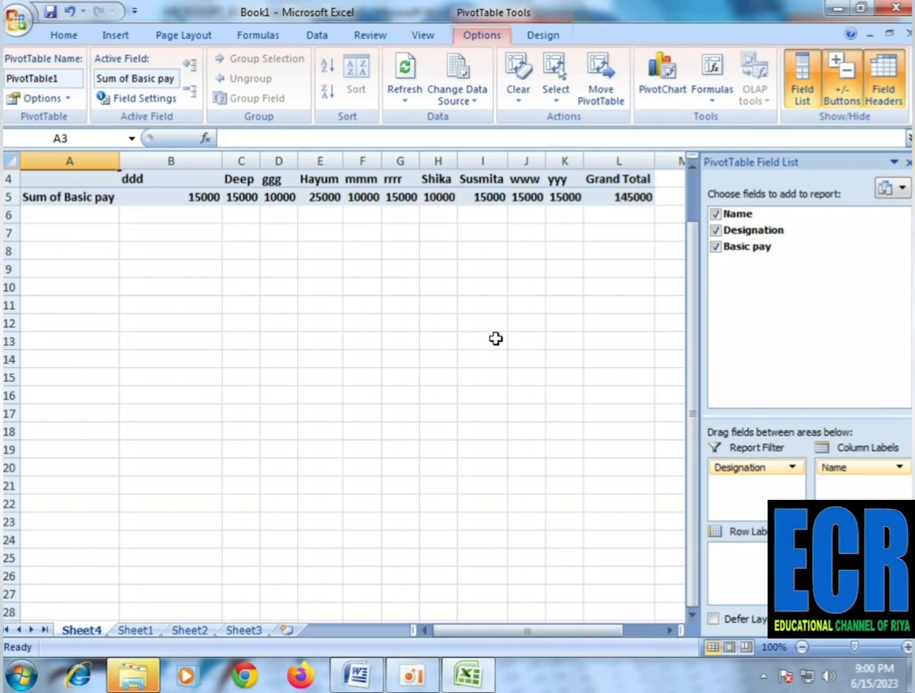
drag(889, 472, 859, 481)
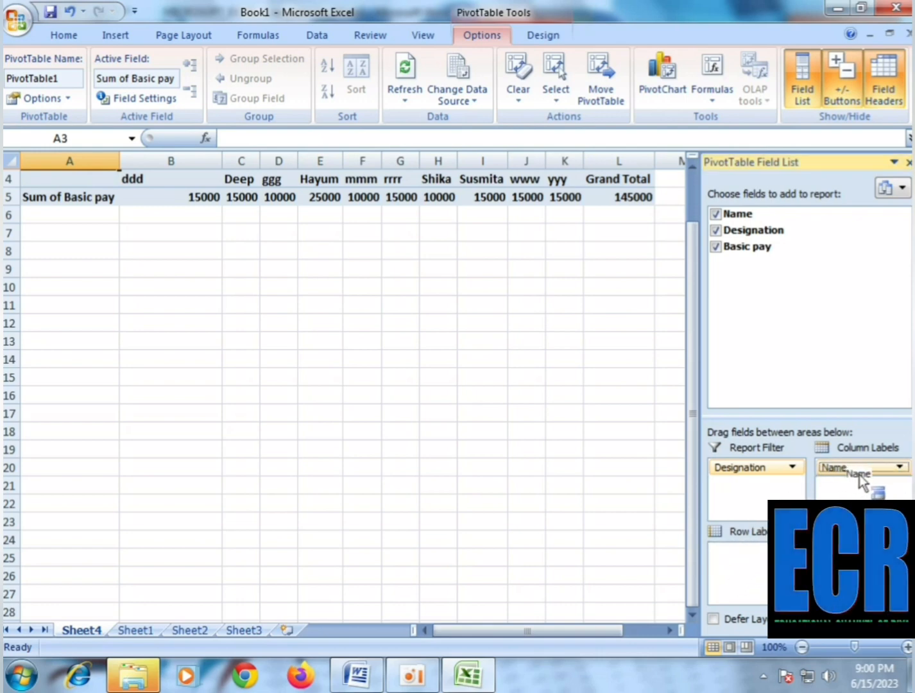
drag(754, 580, 755, 577)
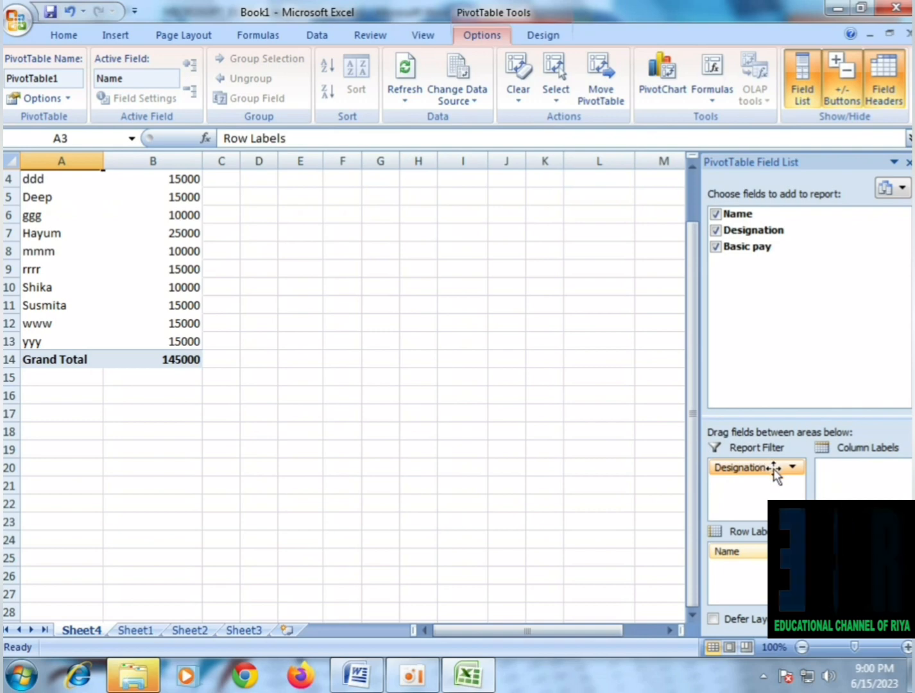
click(300, 251)
scroll(144, 246, up, 1)
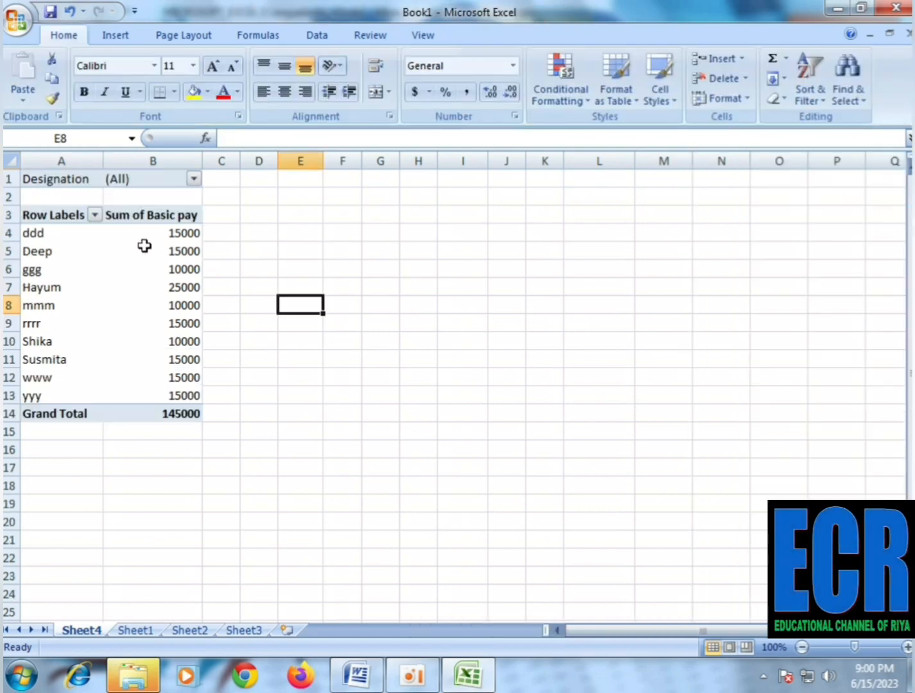
click(194, 181)
click(195, 183)
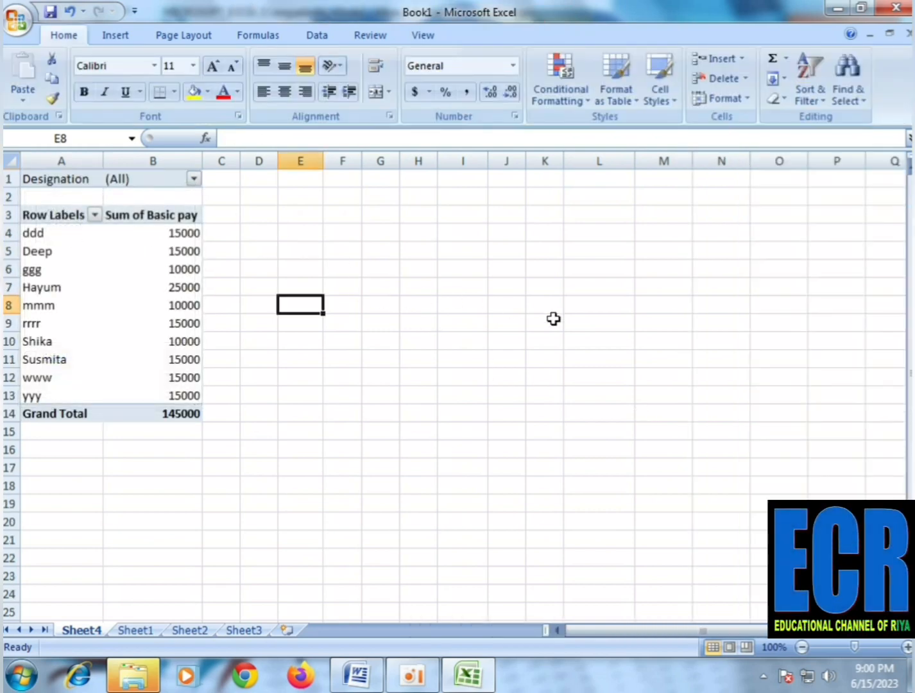
Move the Designation field to the PivotTable's column labels and check the first employee's Teacher pay and row total.
click(156, 247)
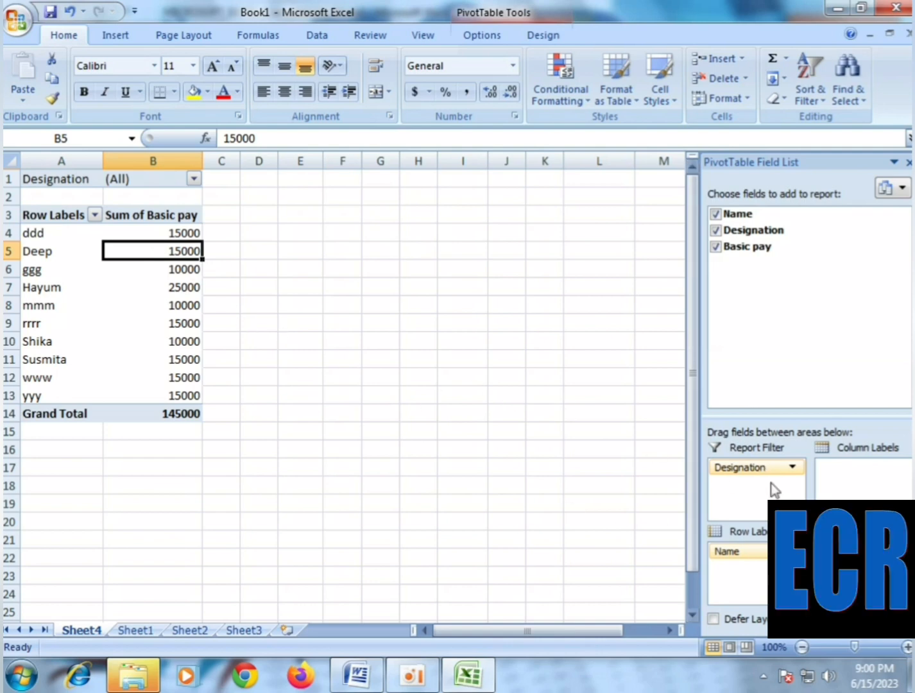
drag(752, 472, 866, 476)
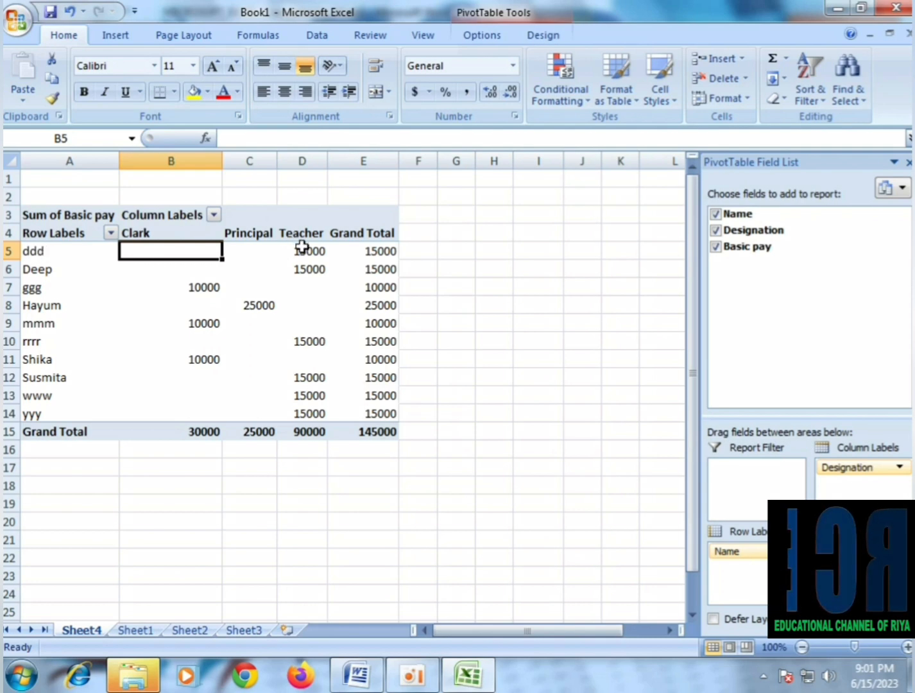
mouse_move(309, 256)
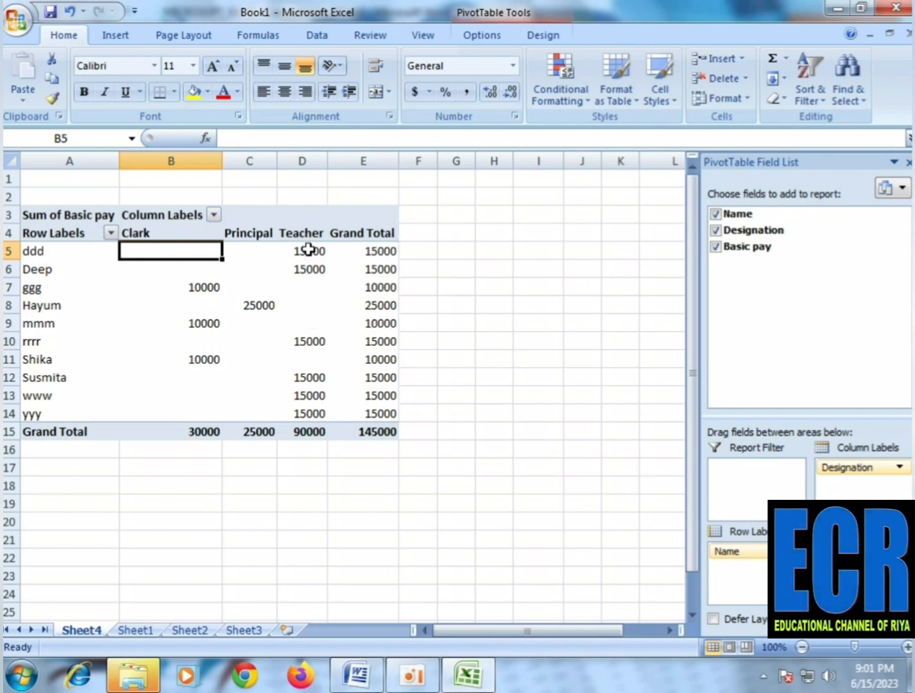
click(314, 253)
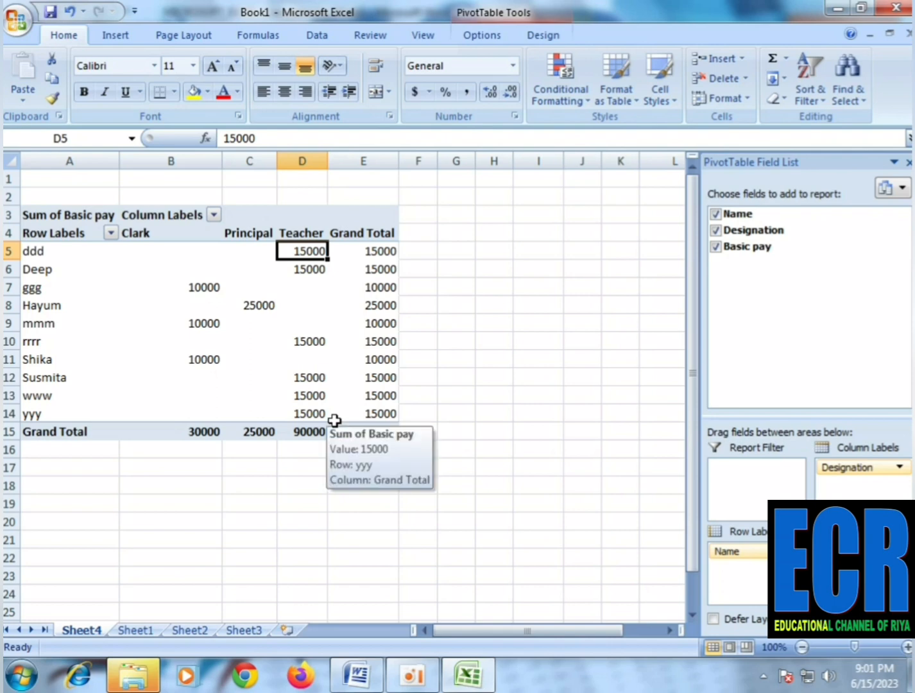
click(365, 256)
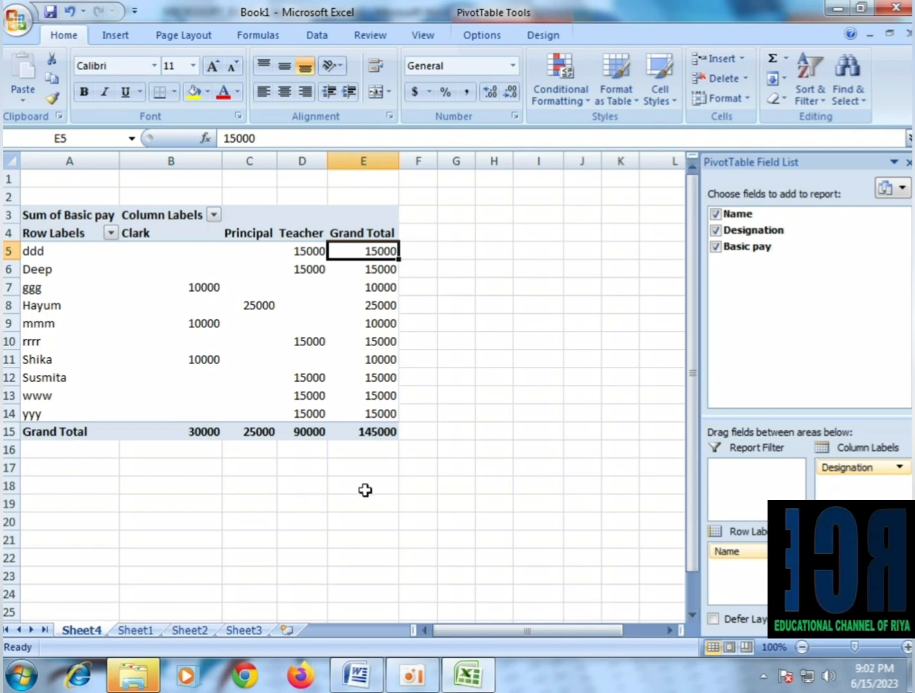
Check the third employee's Clark pay and view the choices in the PivotTable's Designation column filter.
click(35, 223)
click(206, 287)
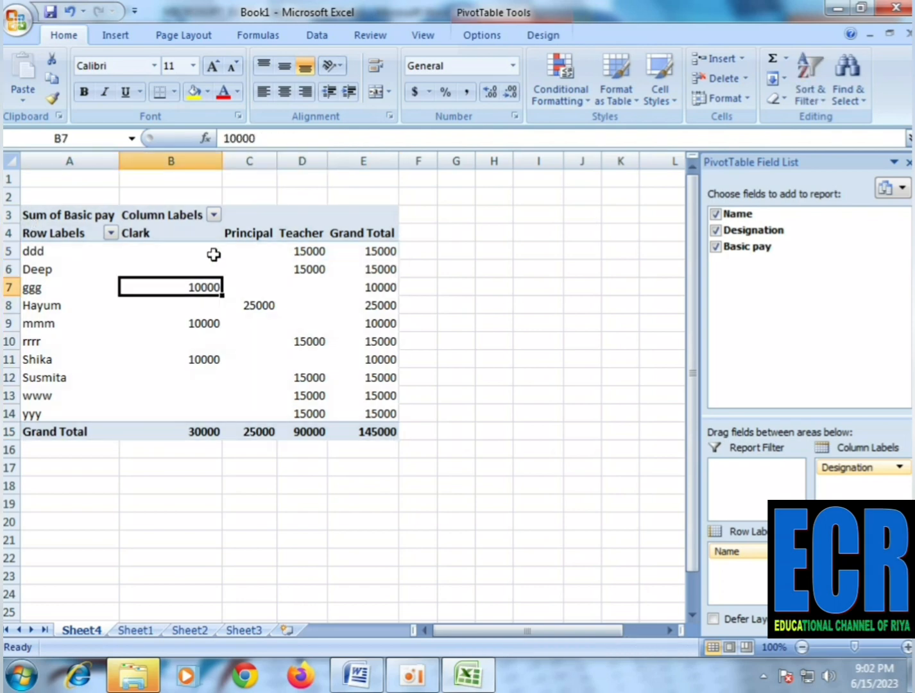
click(213, 216)
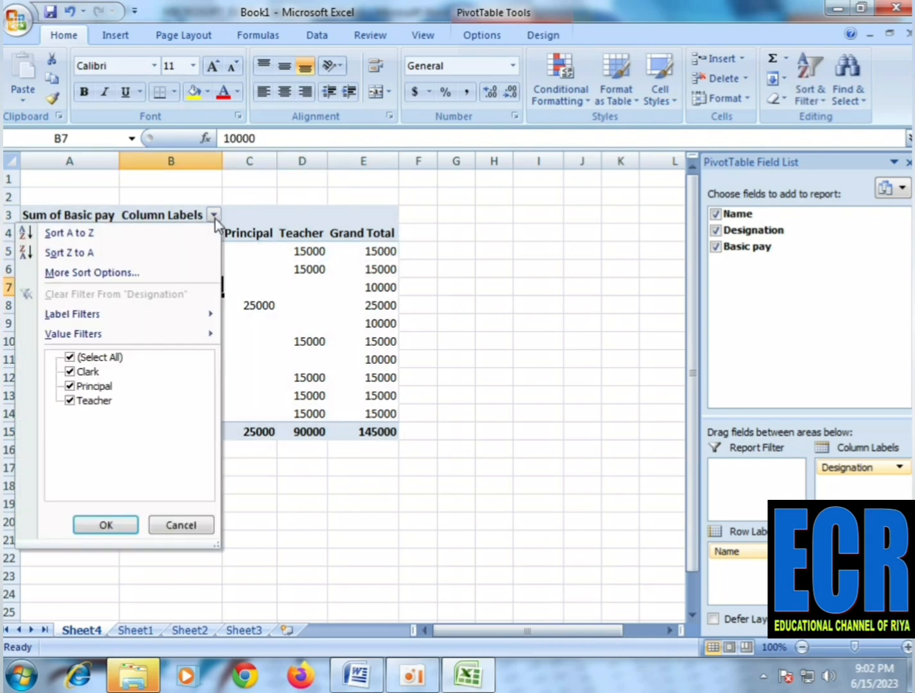
click(216, 219)
Filter the PivotTable's row labels to only the Principal's name and restore all the names.
click(113, 232)
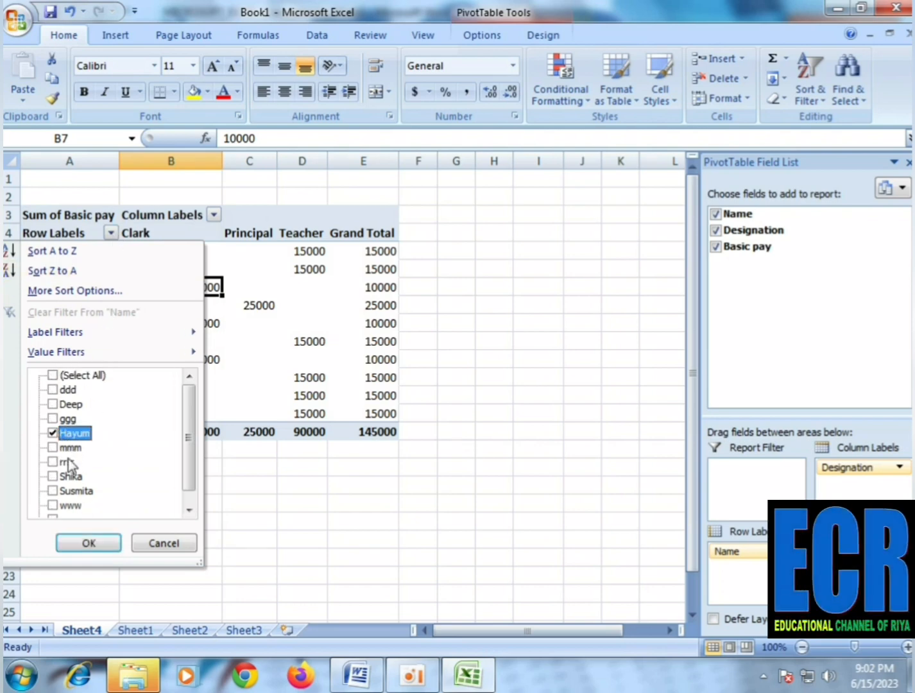
click(89, 542)
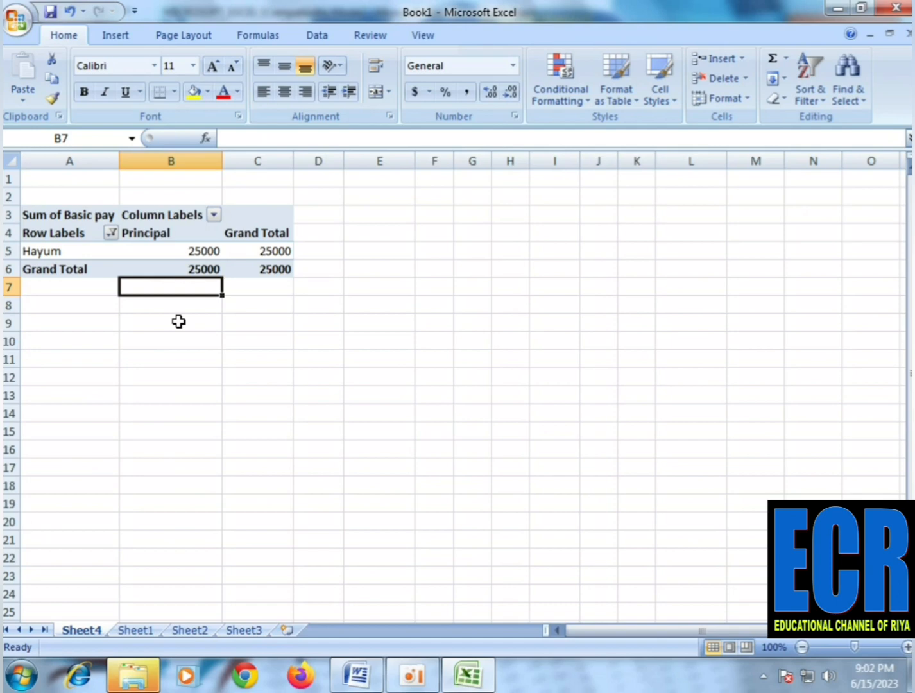
click(112, 233)
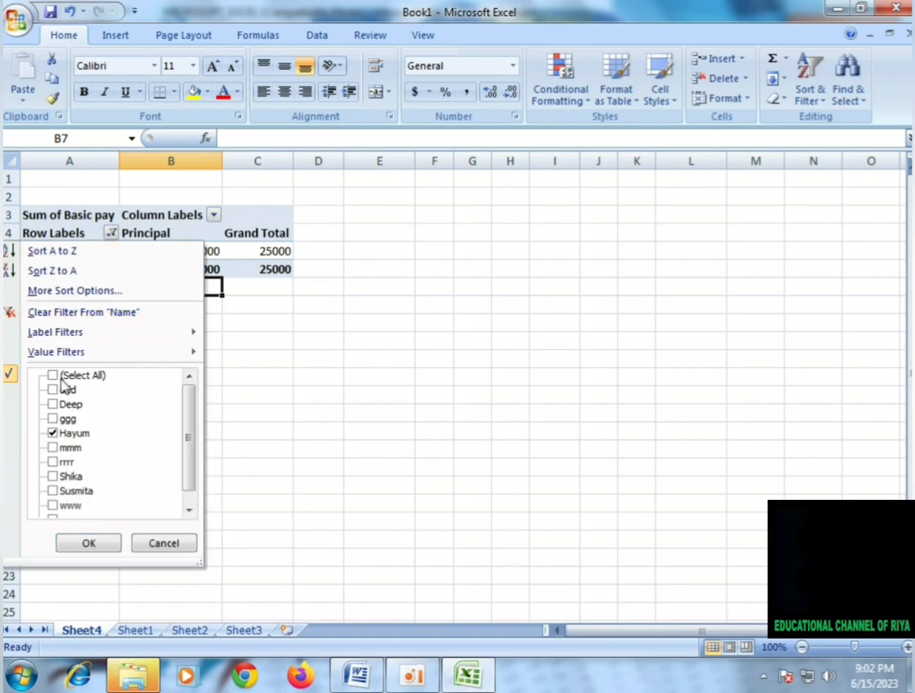
click(62, 379)
click(89, 543)
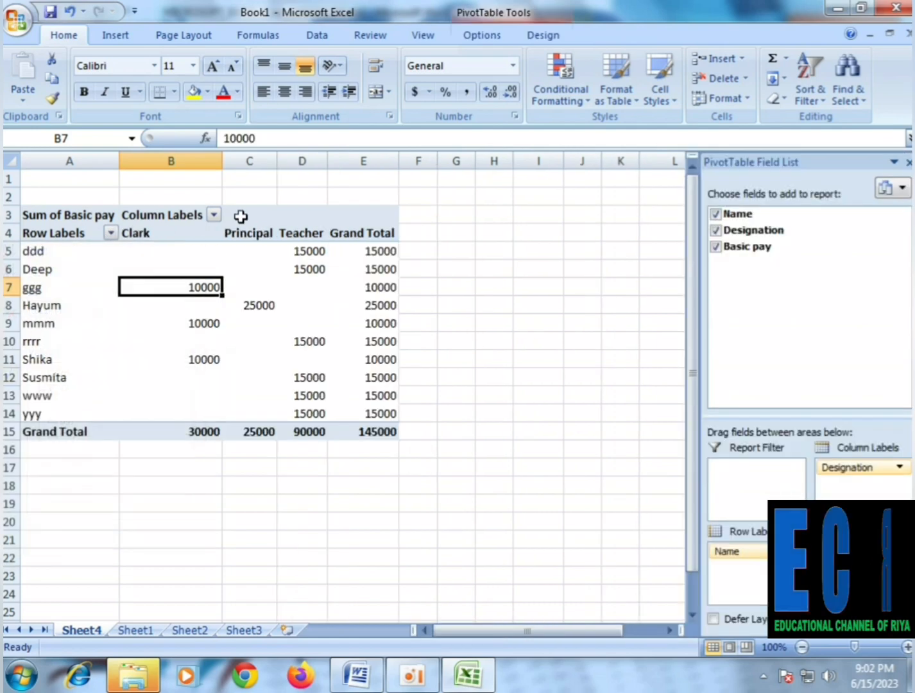
View the PivotTable's Column Labels filter again and close it without changing the selection.
click(208, 217)
click(214, 216)
click(431, 450)
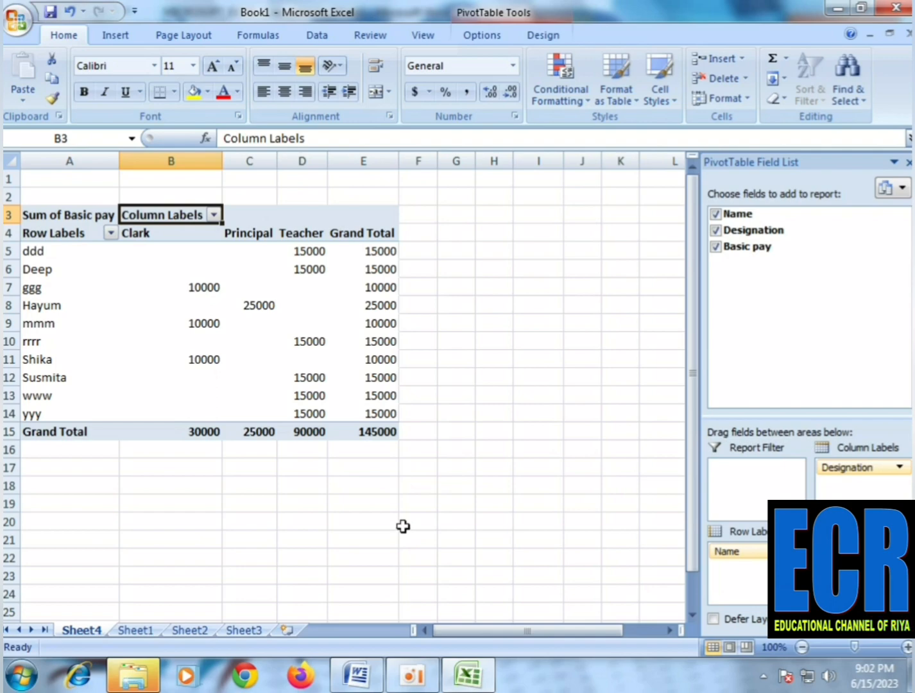
Switch to the Word notes and read the sections on numbering in short form, moving between rows and columns, and freeze panes.
click(367, 677)
scroll(468, 467, down, 11)
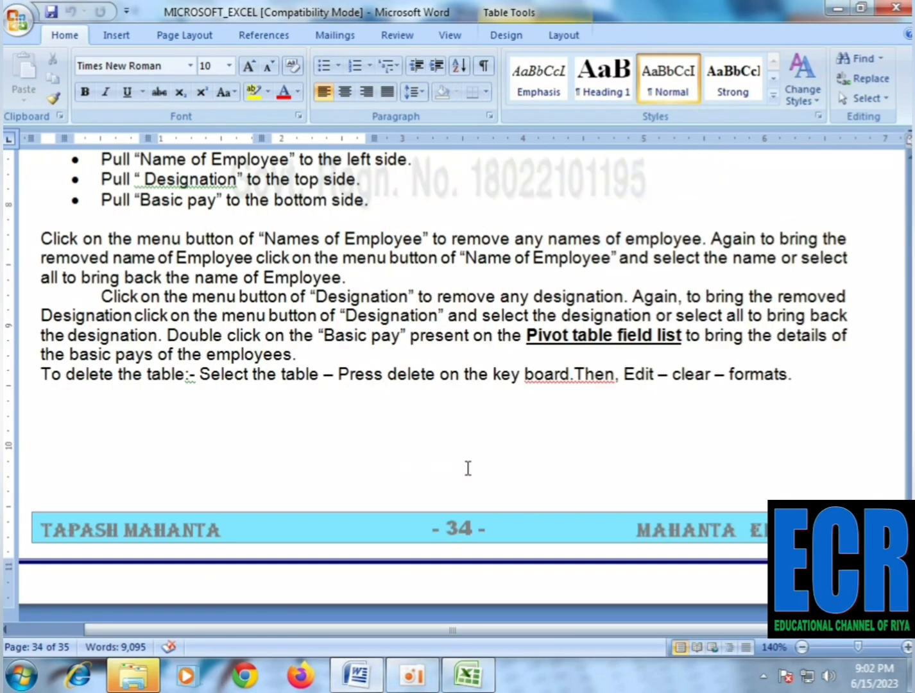
scroll(468, 464, down, 7)
scroll(467, 463, up, 6)
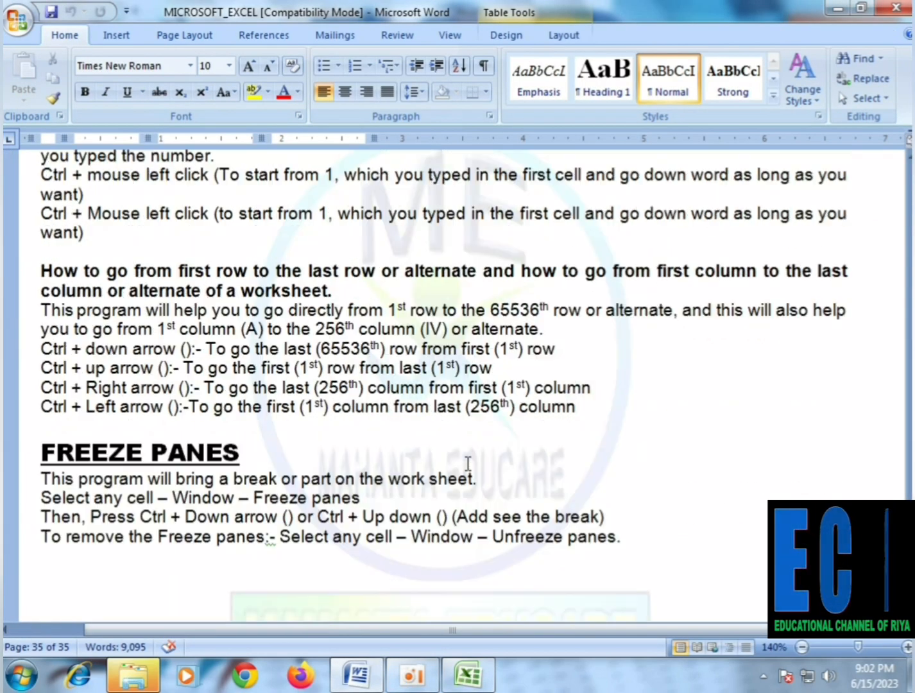
scroll(467, 463, up, 4)
scroll(468, 464, down, 6)
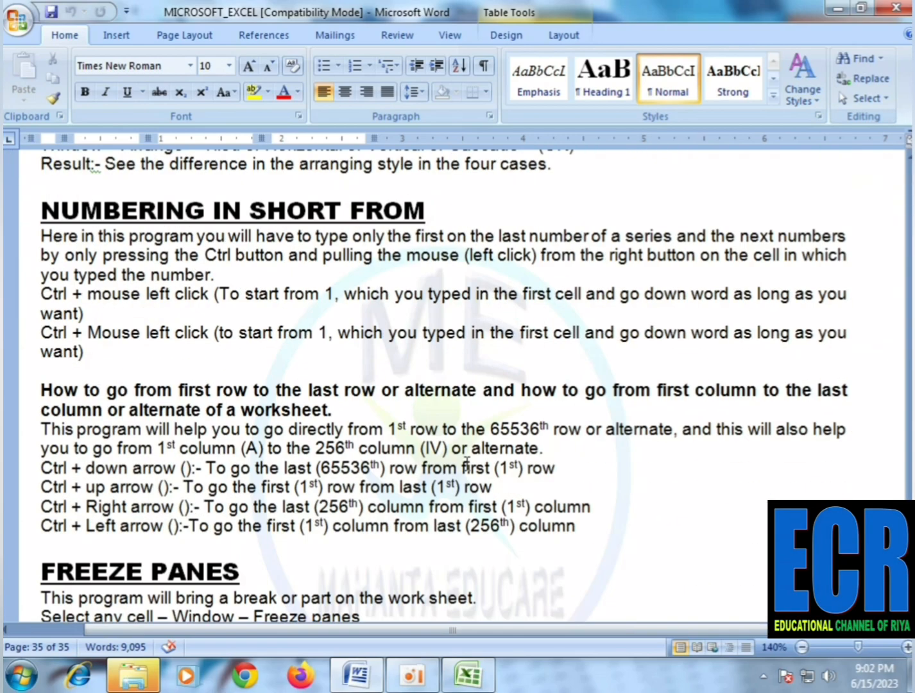
scroll(468, 463, up, 3)
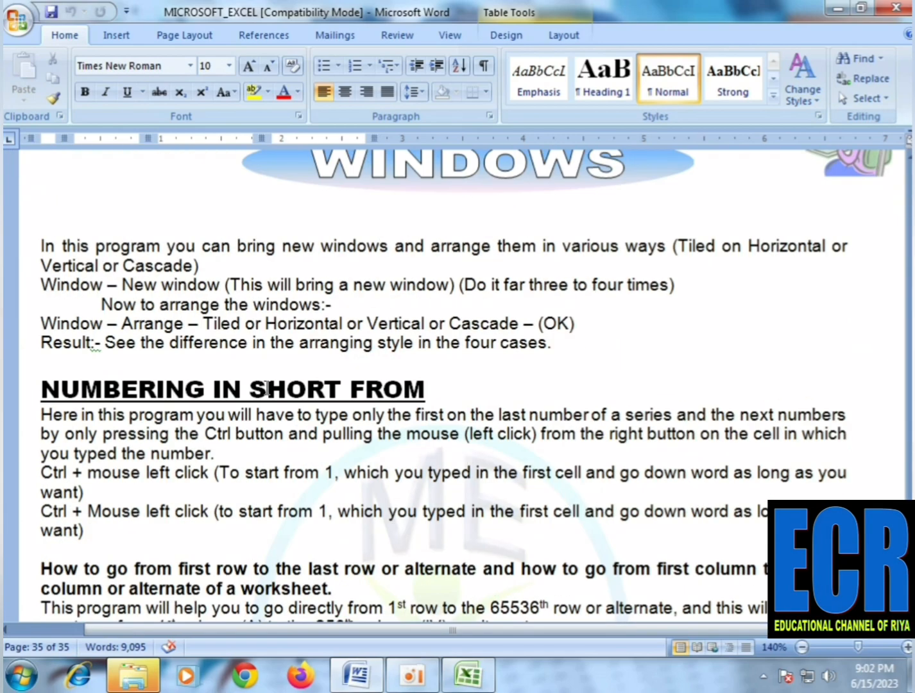
scroll(474, 523, down, 4)
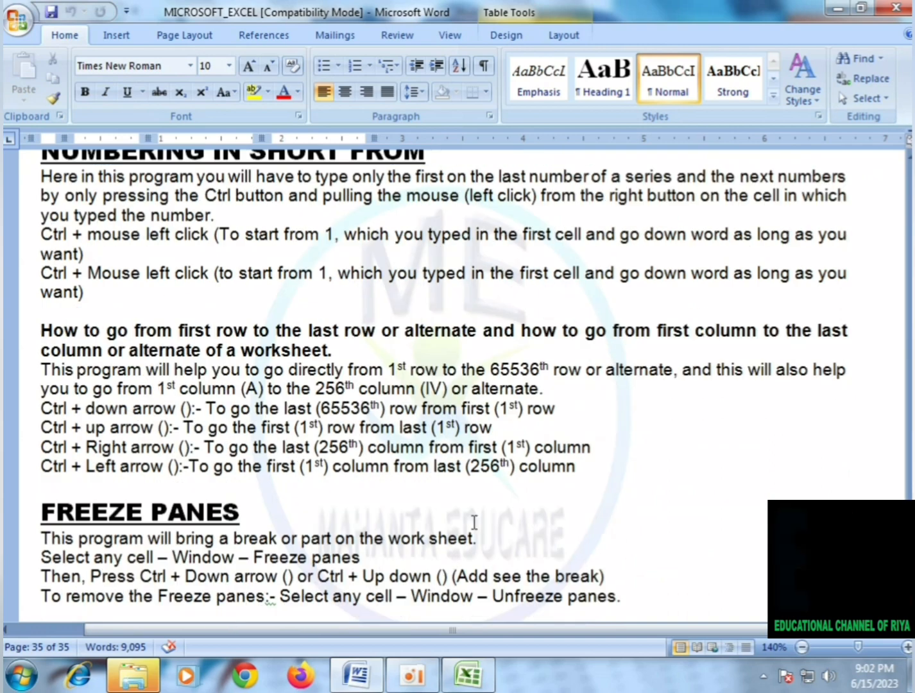
scroll(444, 527, down, 2)
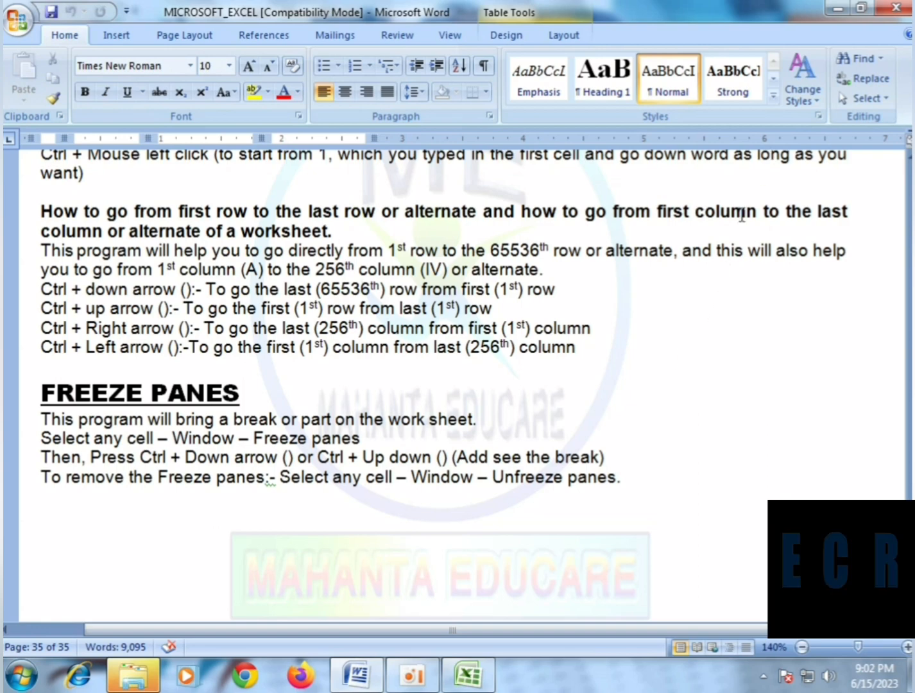
Return to Excel and, on Sheet1, fill the last staff row A11:C11 down to row 244.
click(838, 15)
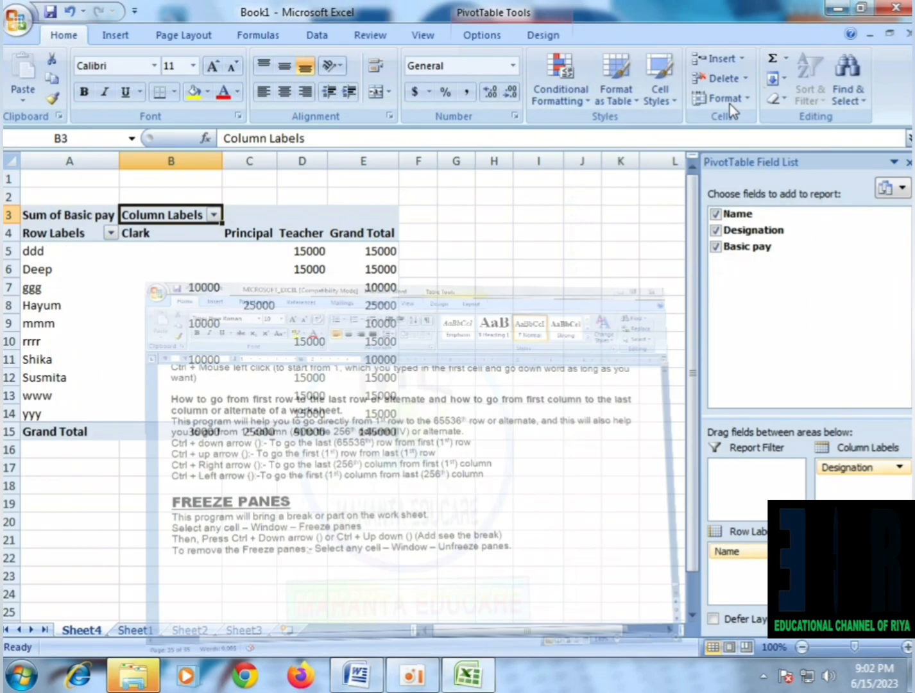
click(143, 631)
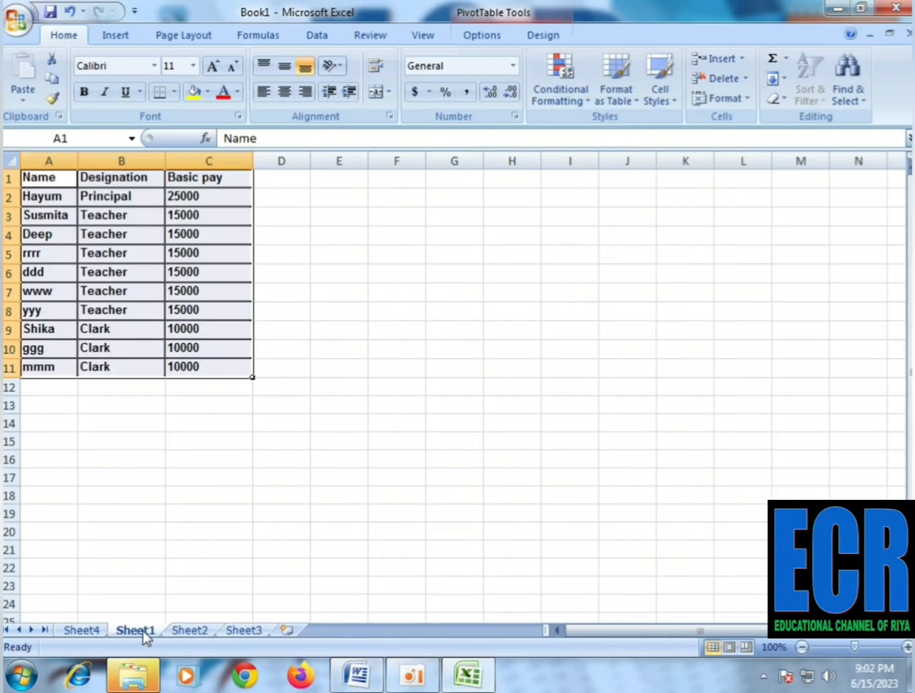
click(186, 388)
scroll(172, 363, down, 4)
scroll(173, 364, up, 4)
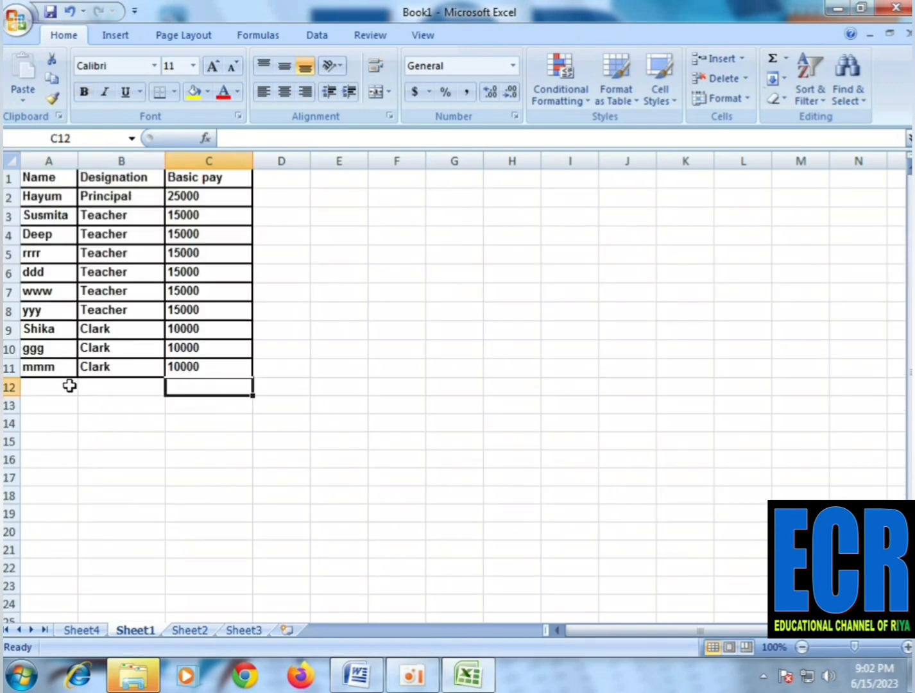
drag(52, 371, 179, 375)
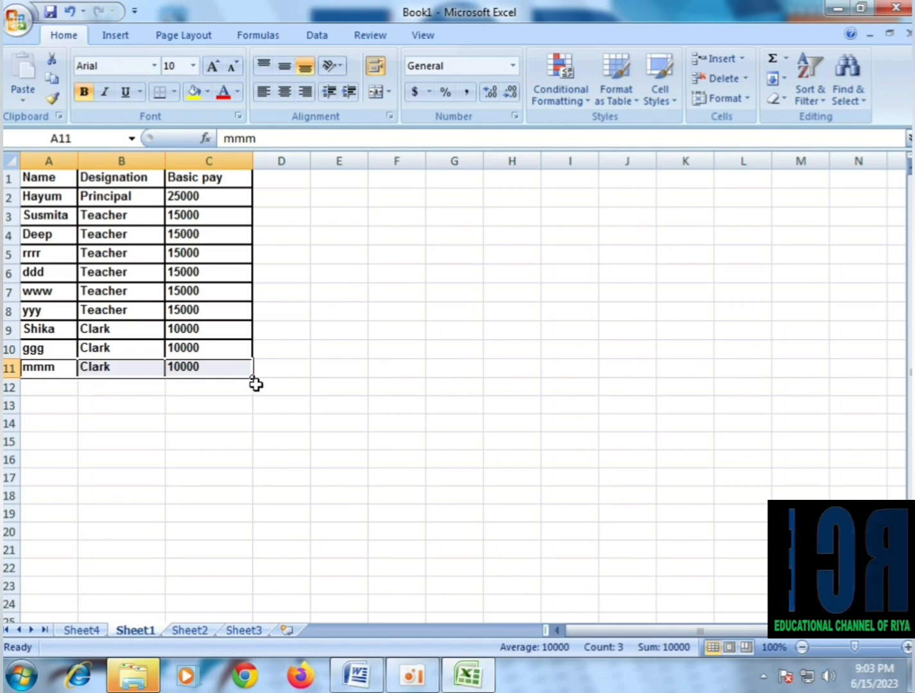
drag(251, 379, 242, 537)
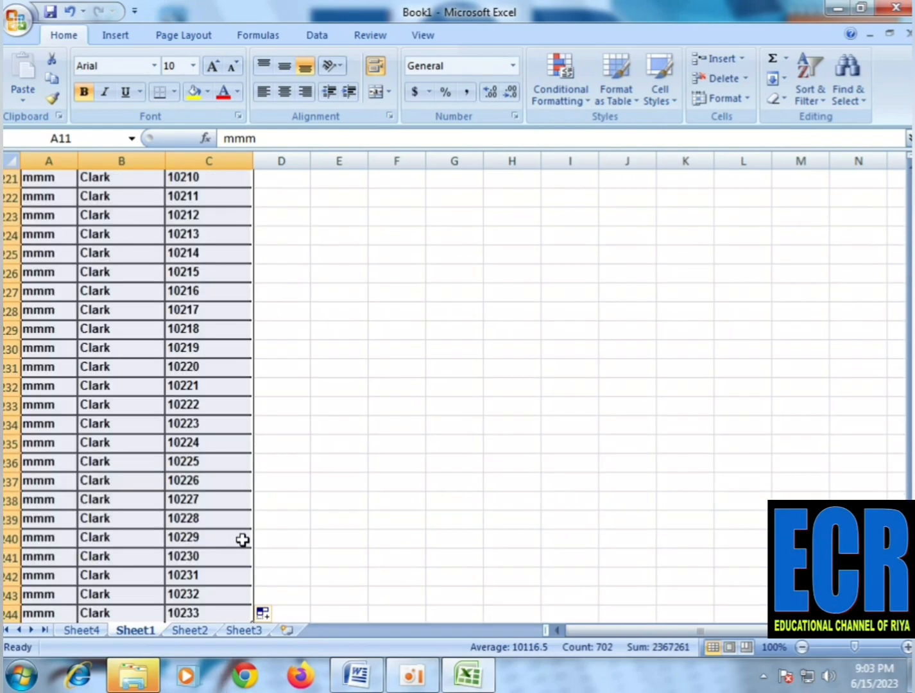
Fill the header cells A1:C1 of the staff table with yellow.
scroll(241, 577, down, 9)
scroll(166, 480, up, 4)
scroll(166, 479, up, 16)
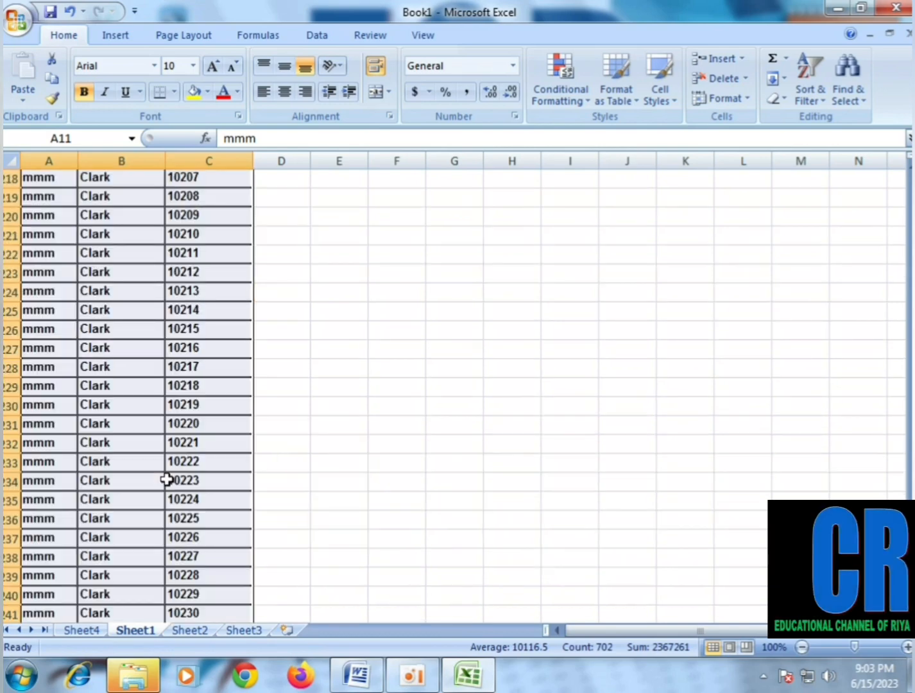
scroll(171, 449, down, 5)
scroll(166, 488, down, 4)
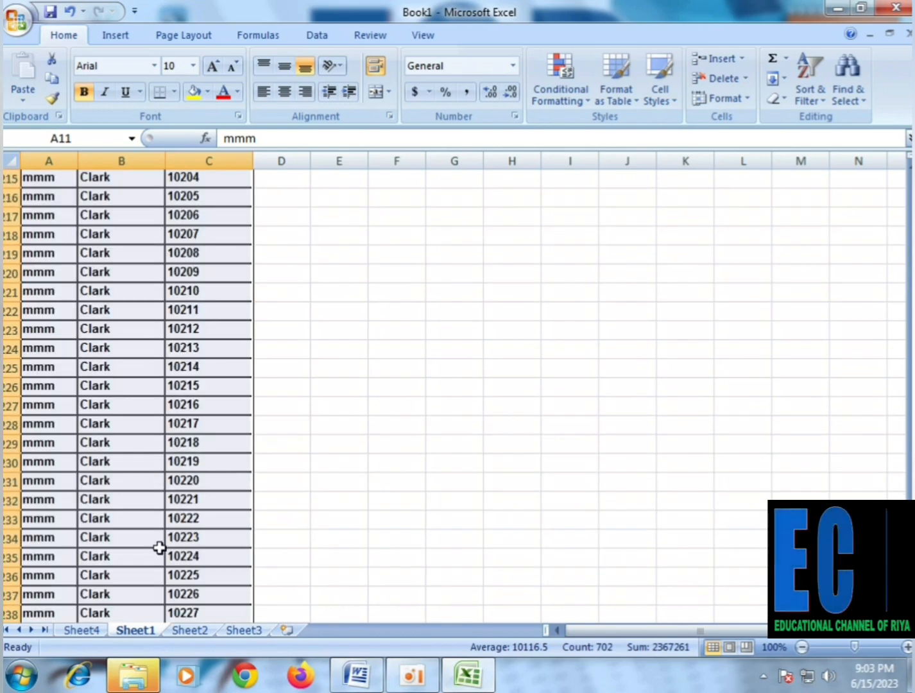
scroll(168, 384, up, 20)
scroll(178, 340, up, 20)
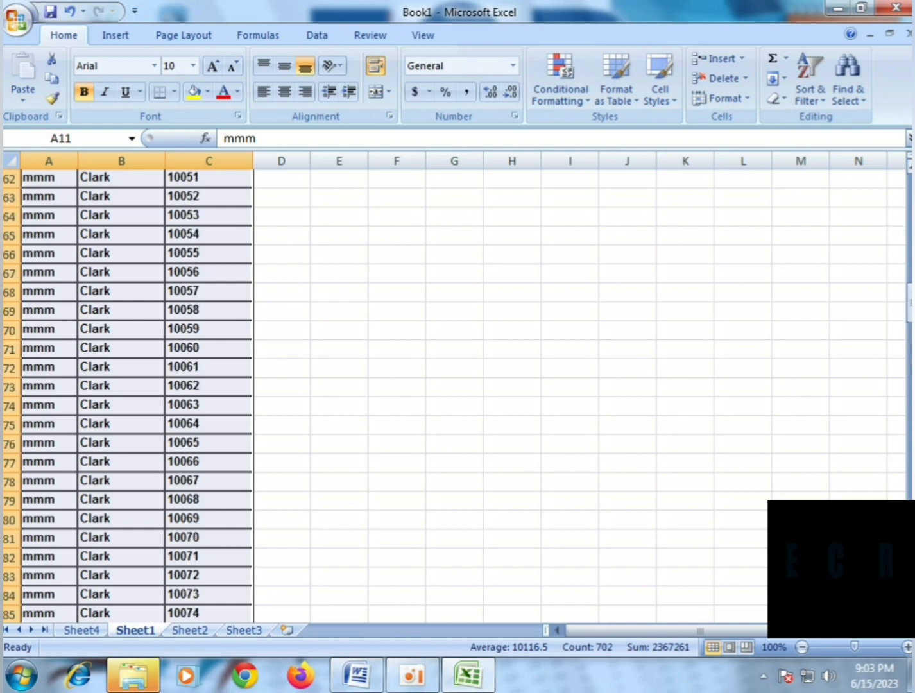
drag(911, 298, 908, 154)
click(150, 216)
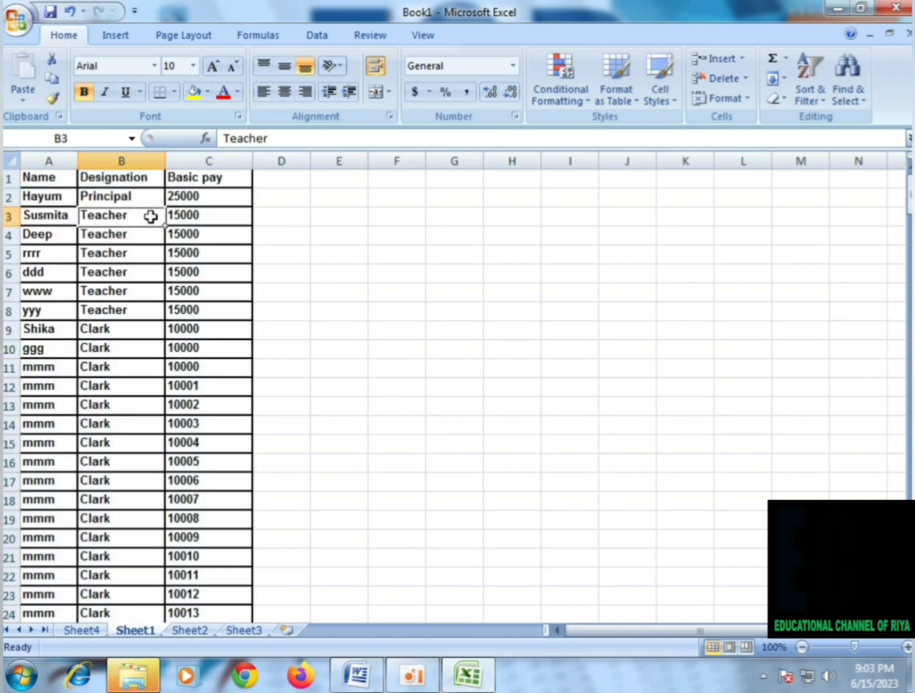
drag(49, 177, 192, 176)
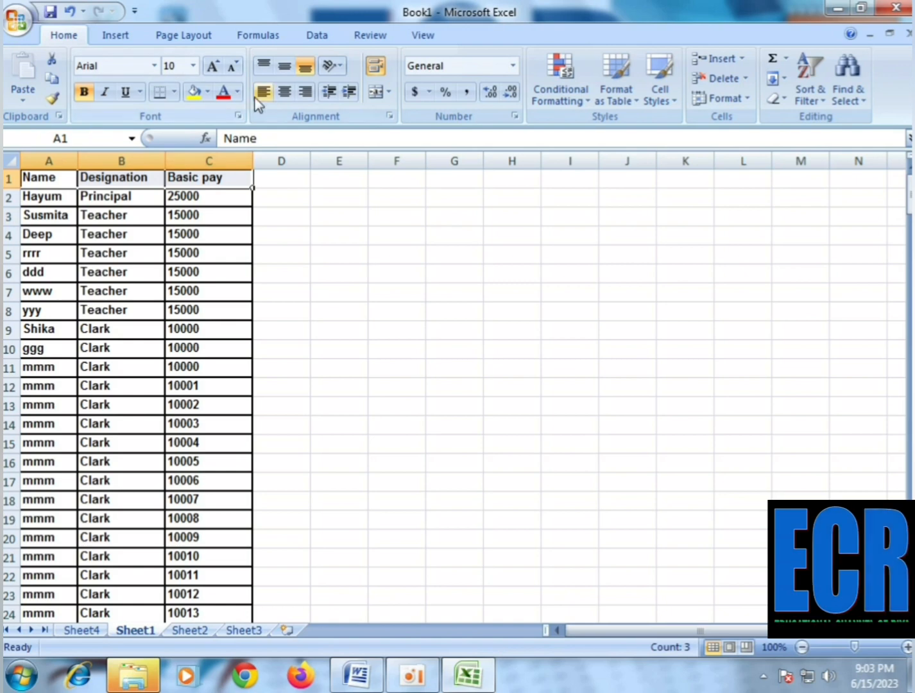
click(195, 92)
click(185, 241)
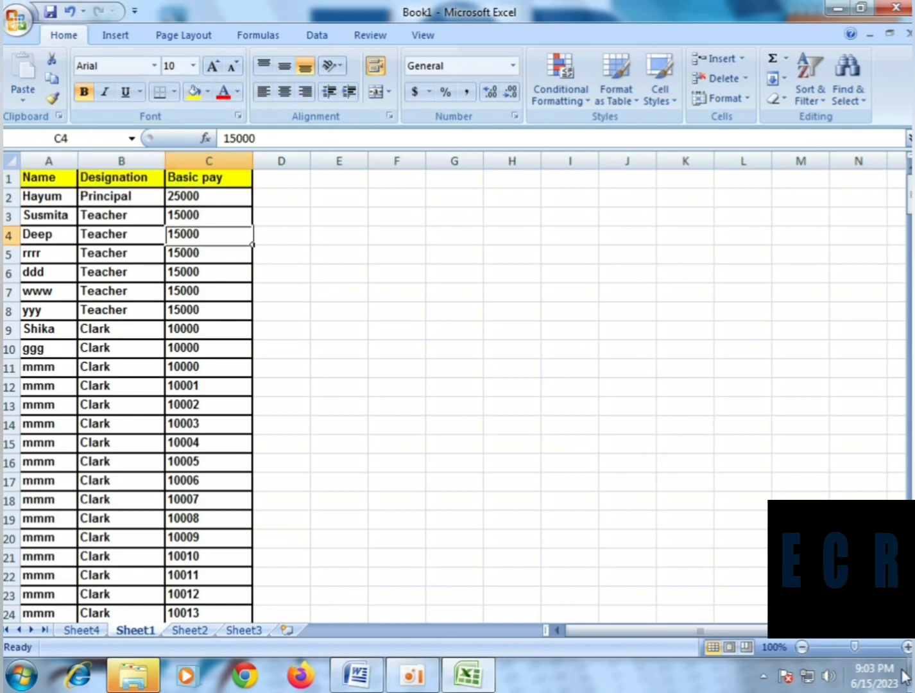
Zoom the sheet to 140% and look through the long staff list and back to its header row.
ctrl+scroll(334, 410, up, 4)
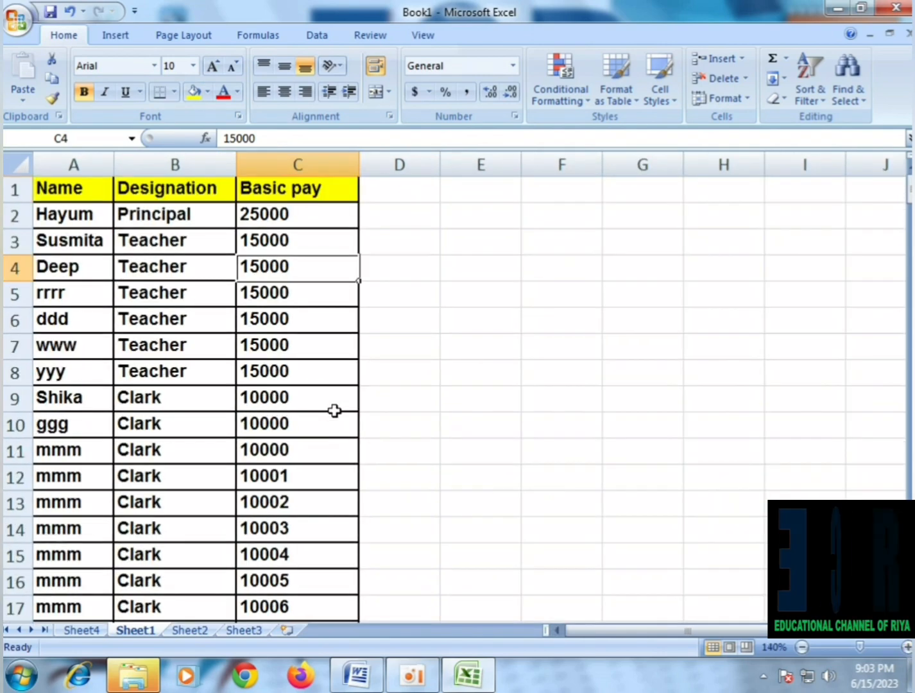
scroll(233, 486, down, 3)
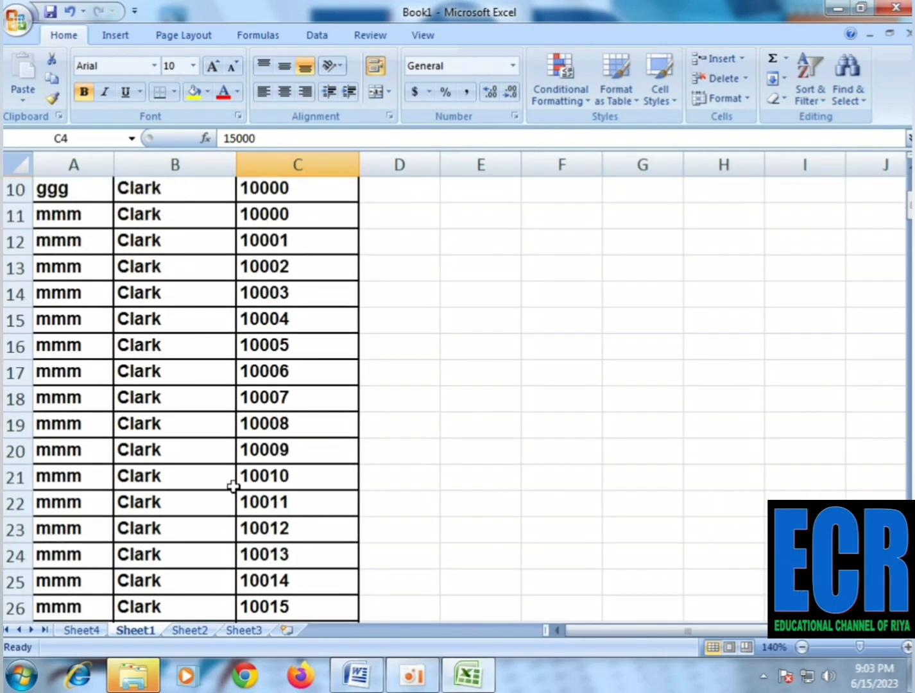
scroll(233, 486, down, 6)
scroll(310, 531, down, 5)
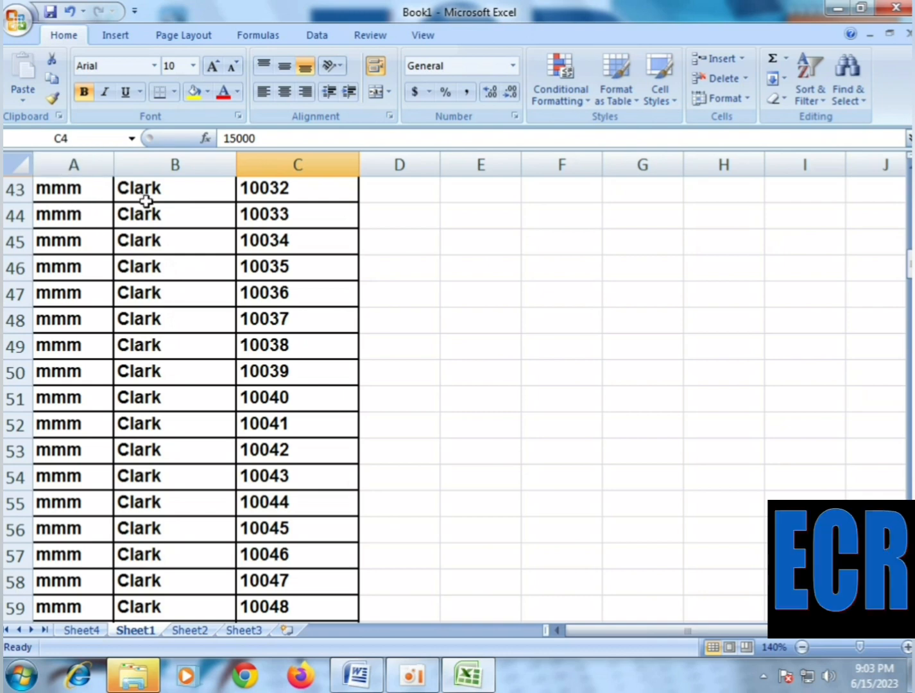
scroll(169, 241, down, 1)
scroll(169, 242, down, 4)
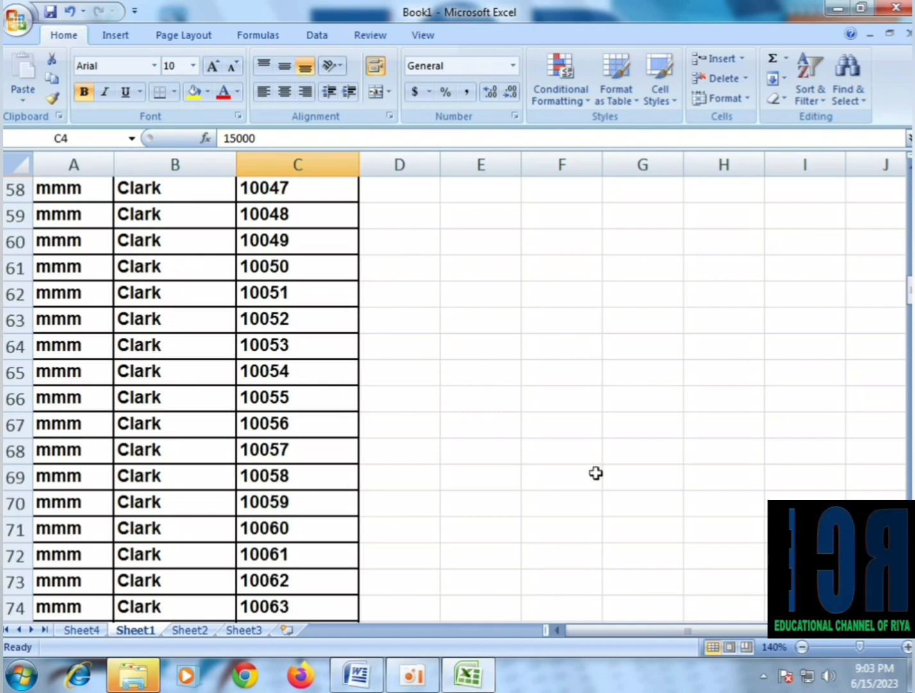
drag(909, 302, 910, 189)
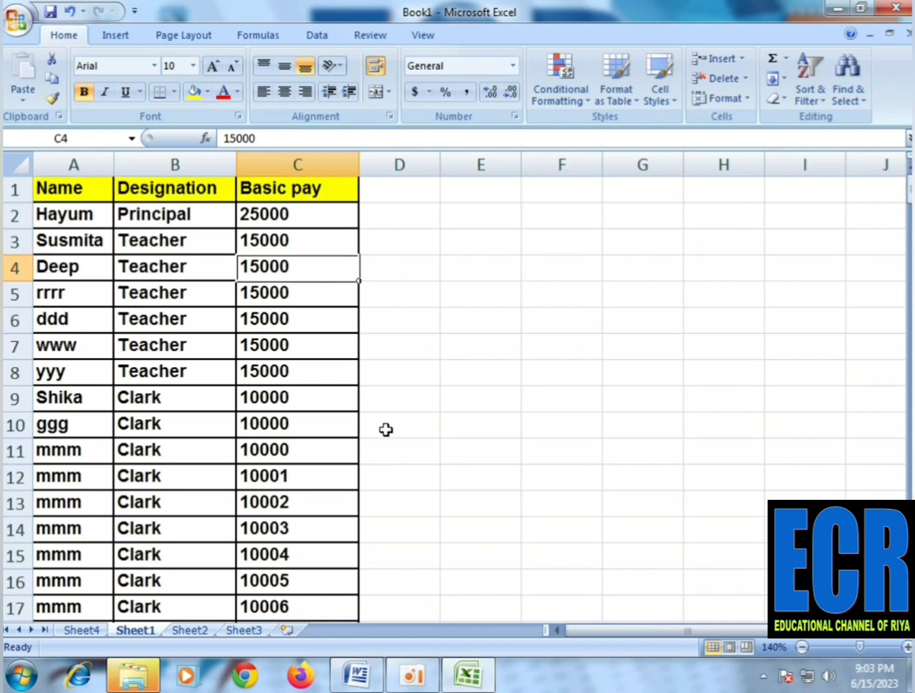
scroll(349, 440, down, 16)
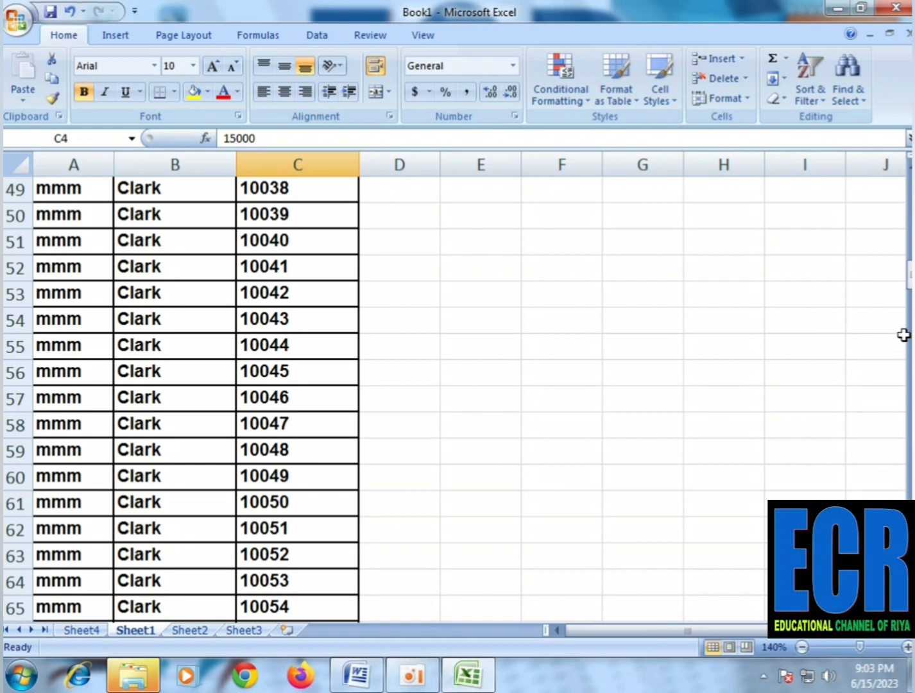
drag(909, 276, 910, 192)
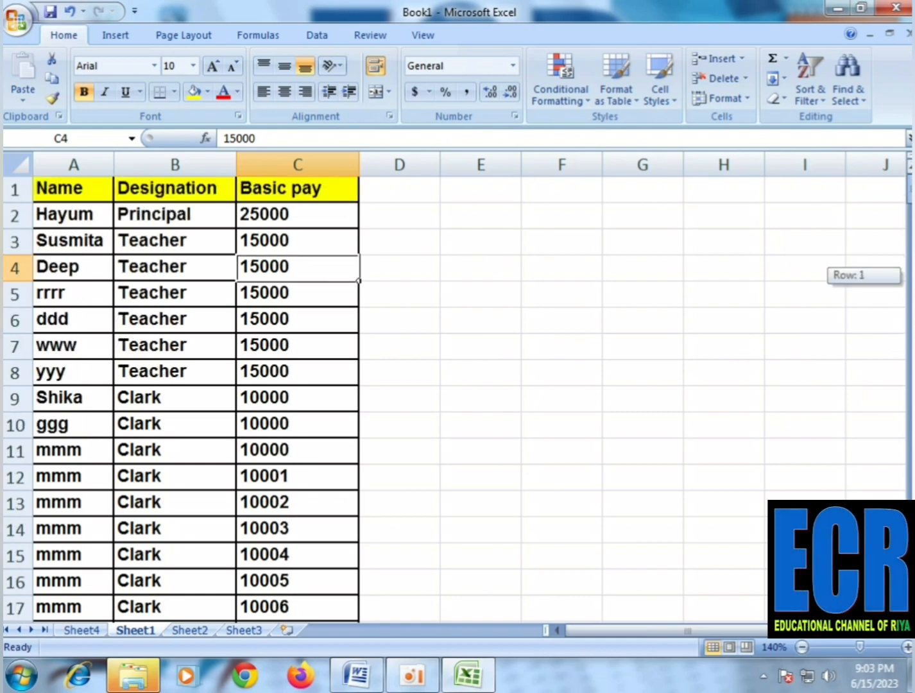
Freeze the top row of Sheet1 so the Name, Designation and Basic pay headers stay in view.
click(163, 287)
click(83, 189)
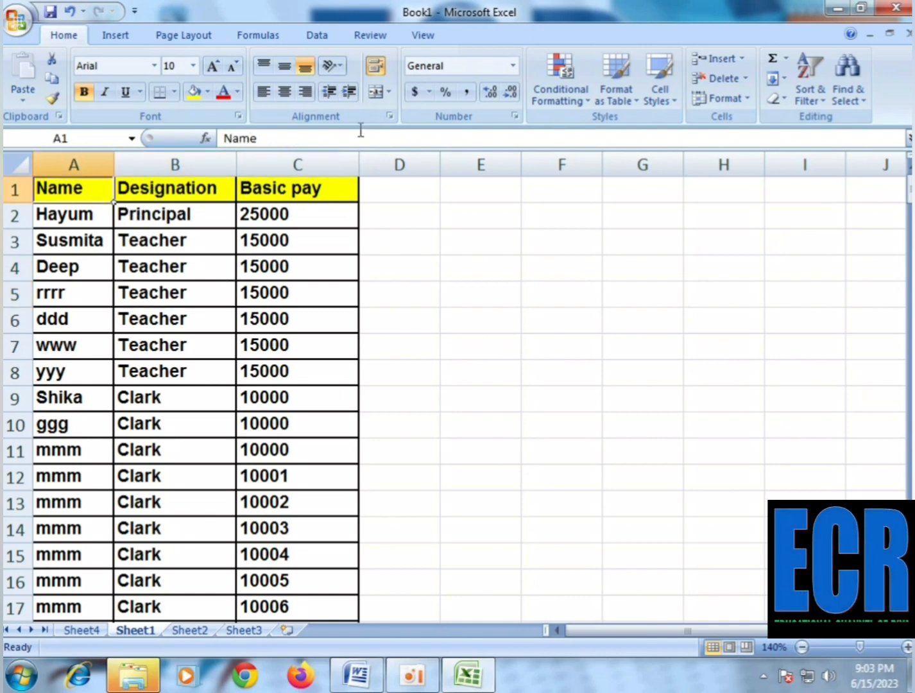
click(384, 38)
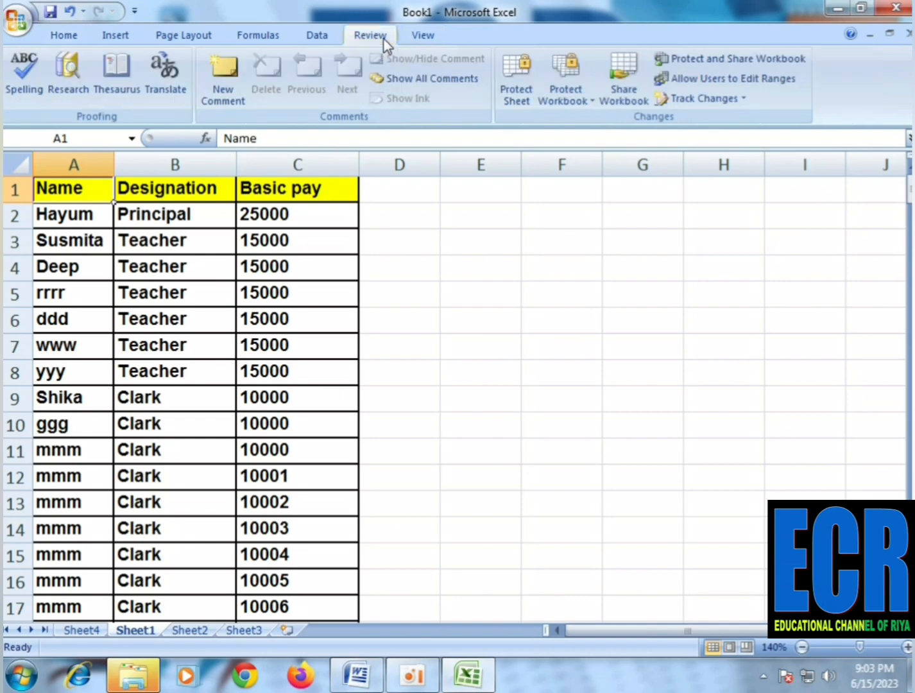
click(422, 38)
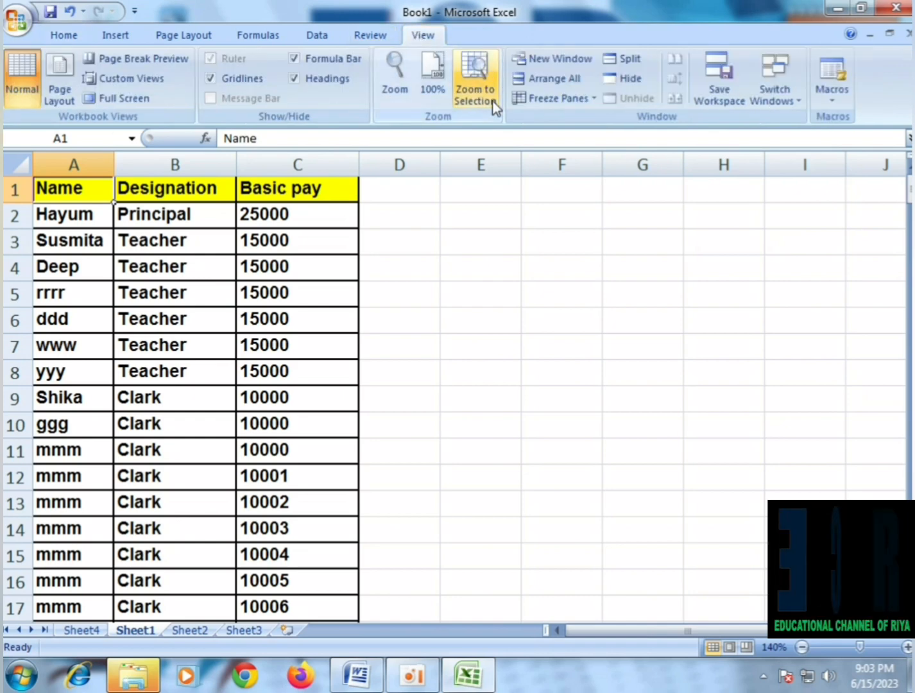
click(587, 99)
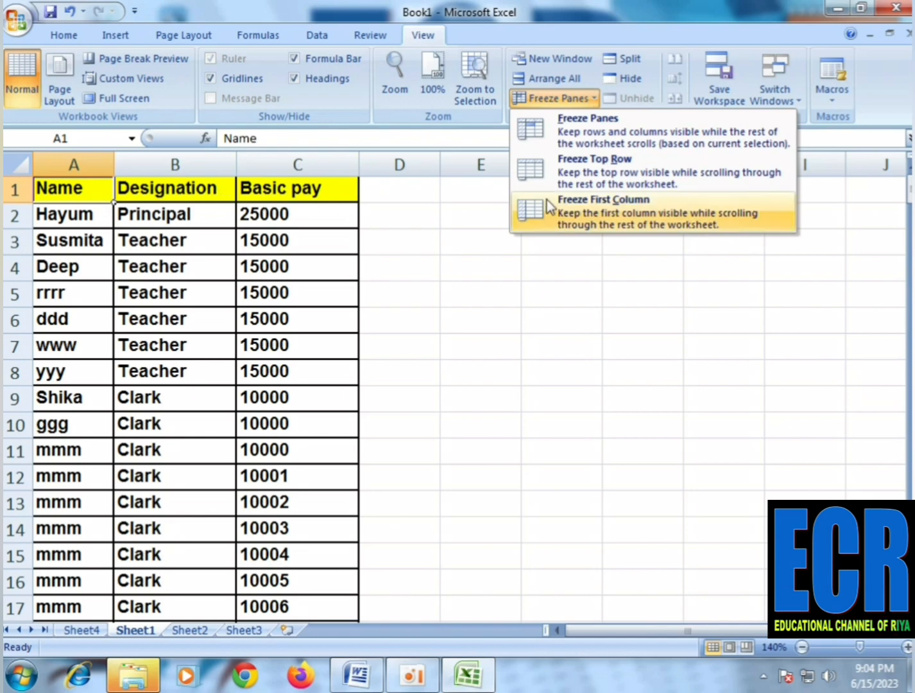
click(610, 171)
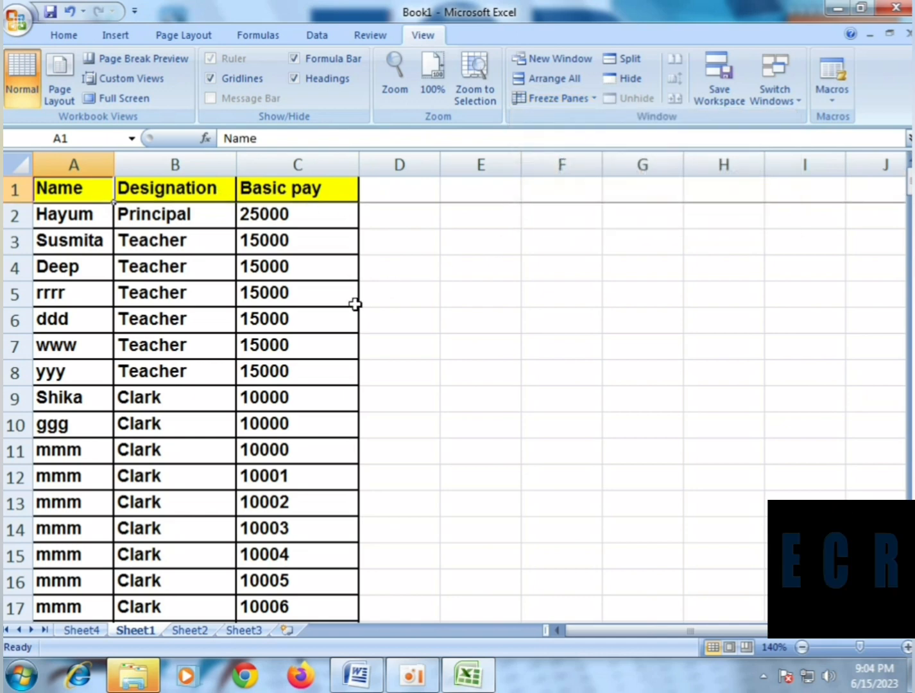
Look through the staff list down to its last rows around row 244, checking the frozen header row against the records.
click(271, 351)
scroll(265, 366, down, 11)
scroll(275, 367, down, 14)
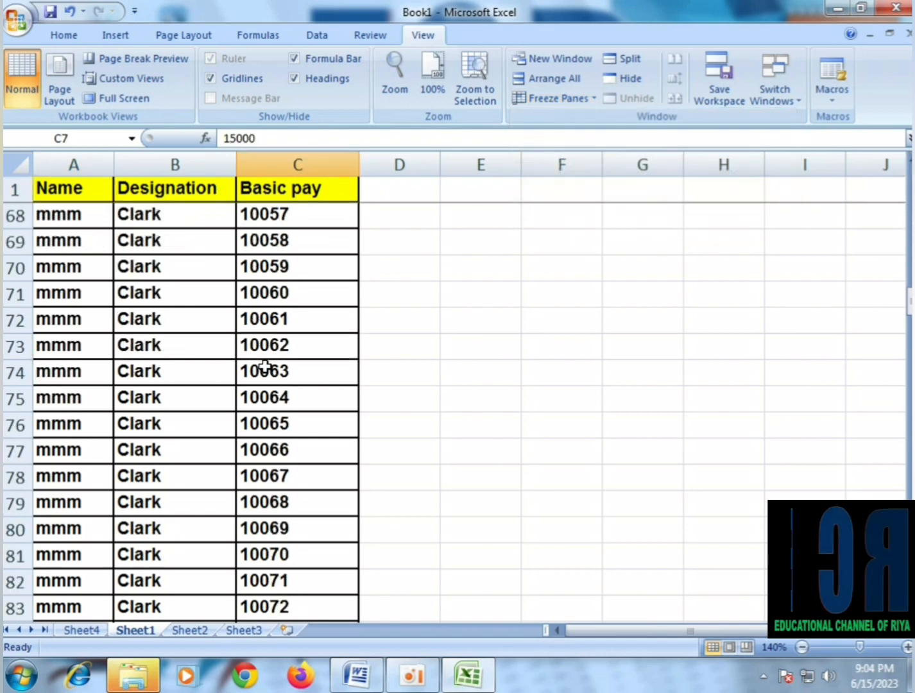
scroll(147, 354, up, 8)
scroll(151, 352, up, 9)
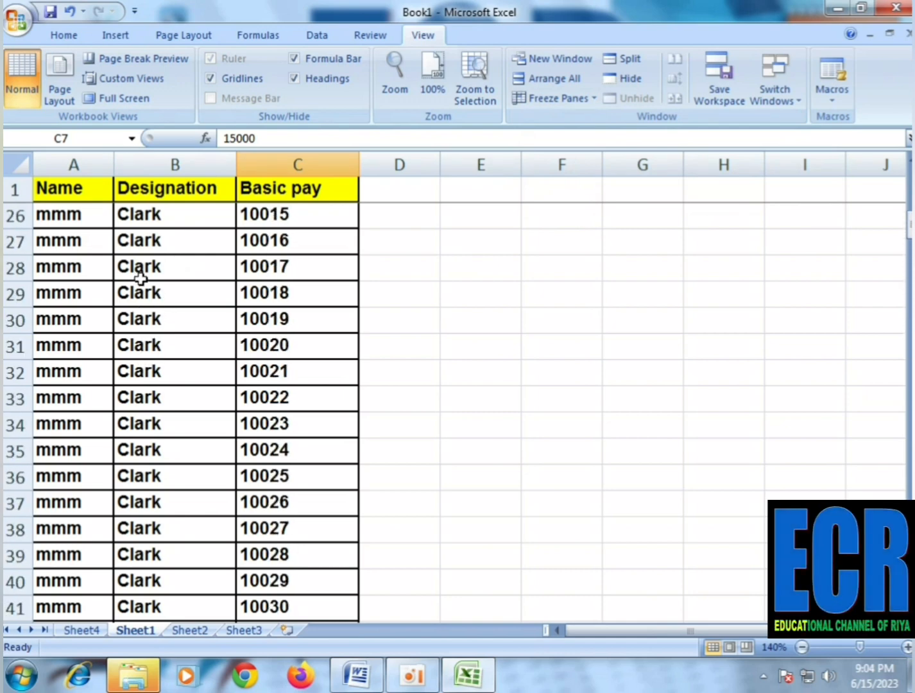
scroll(139, 272, down, 7)
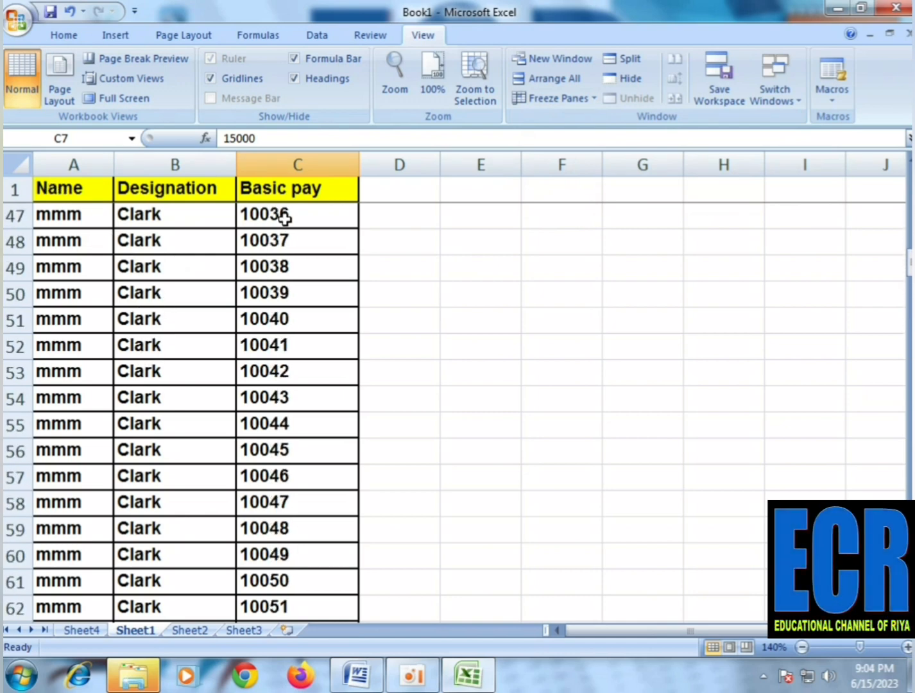
scroll(284, 219, down, 18)
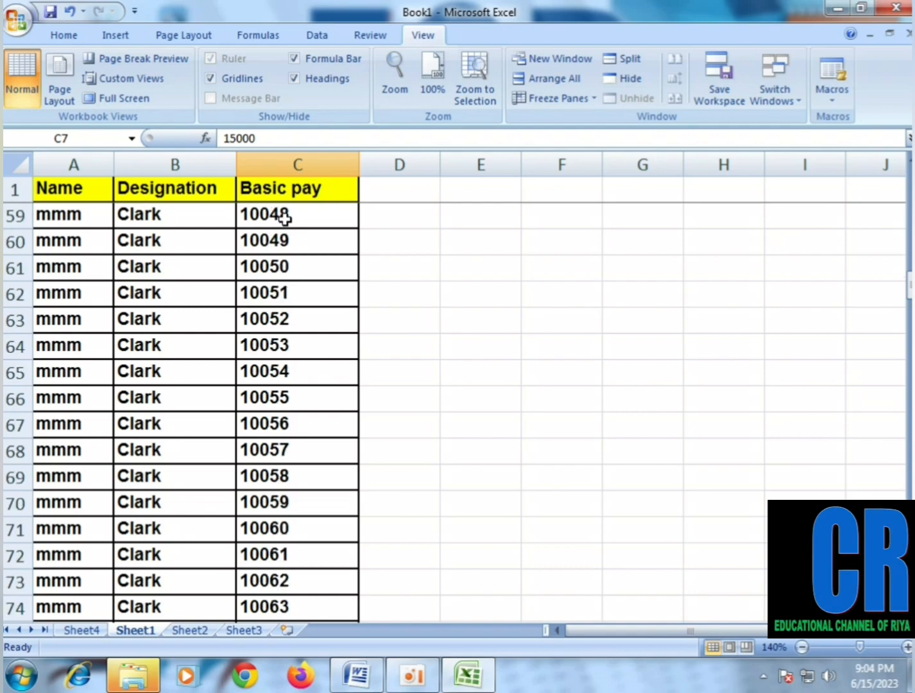
scroll(285, 219, down, 20)
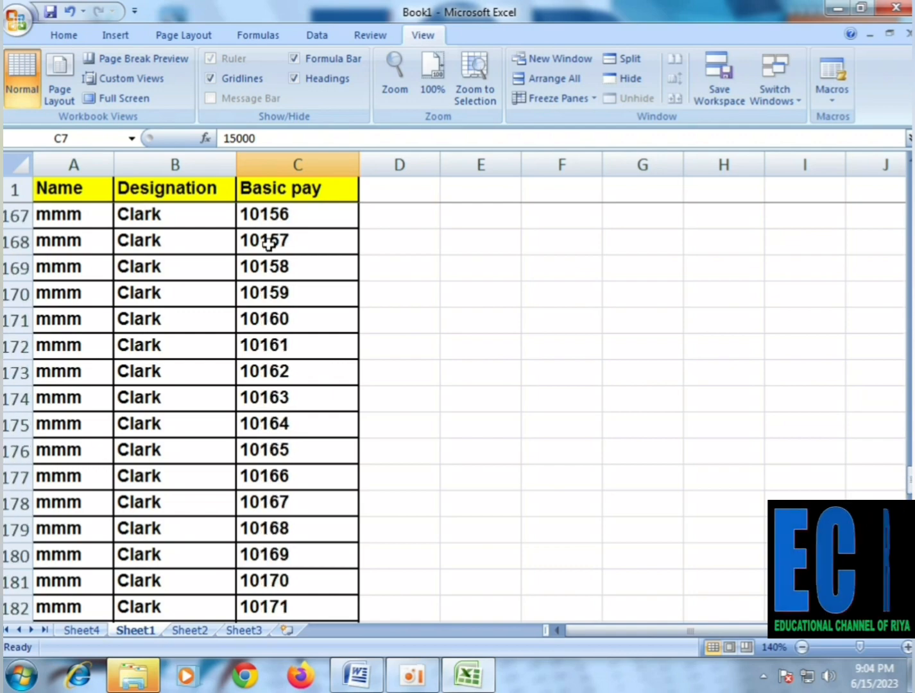
scroll(274, 272, down, 11)
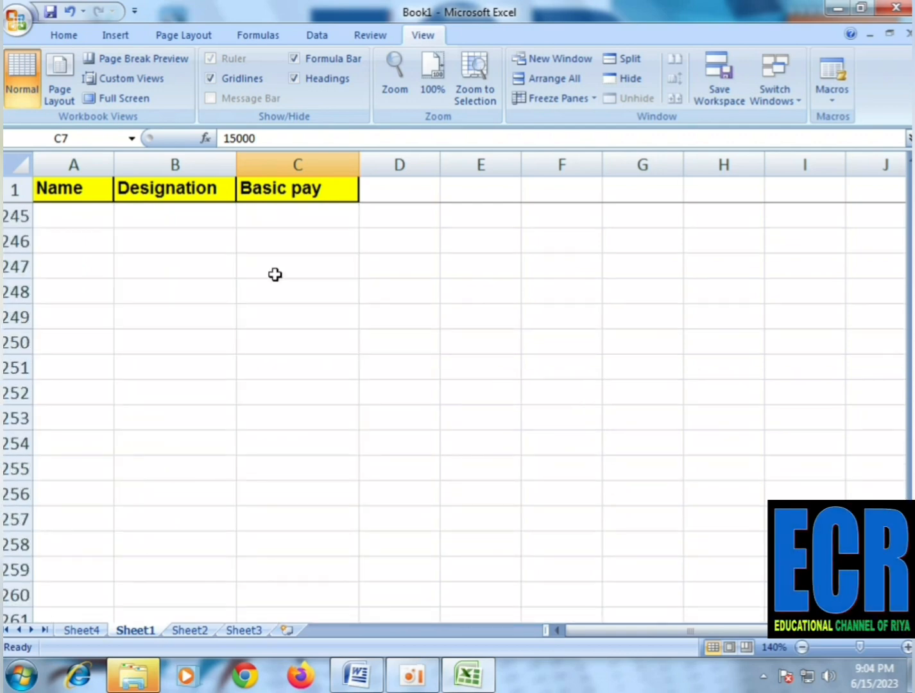
scroll(274, 274, up, 9)
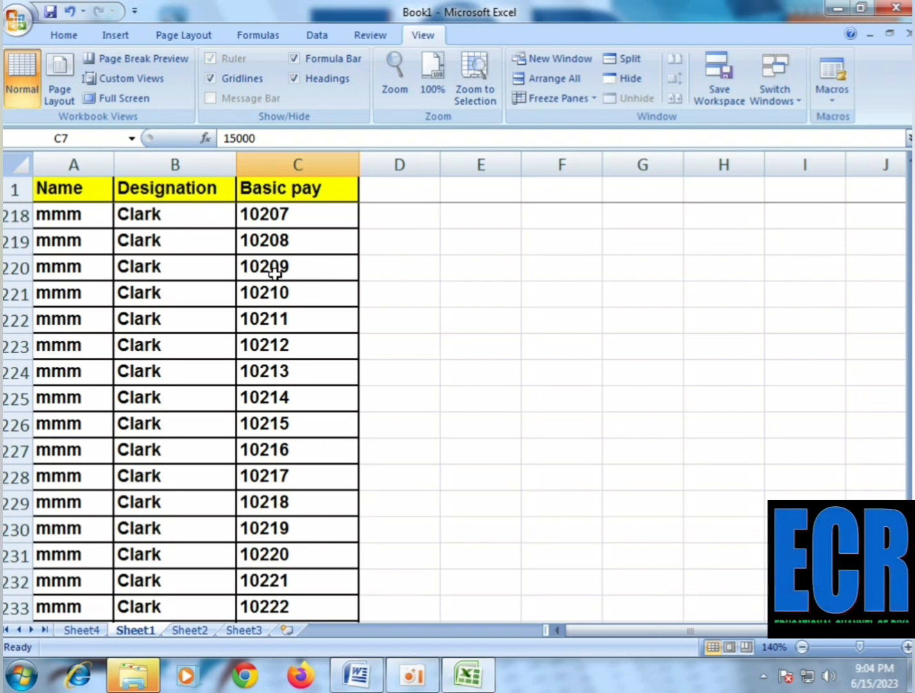
scroll(274, 272, down, 9)
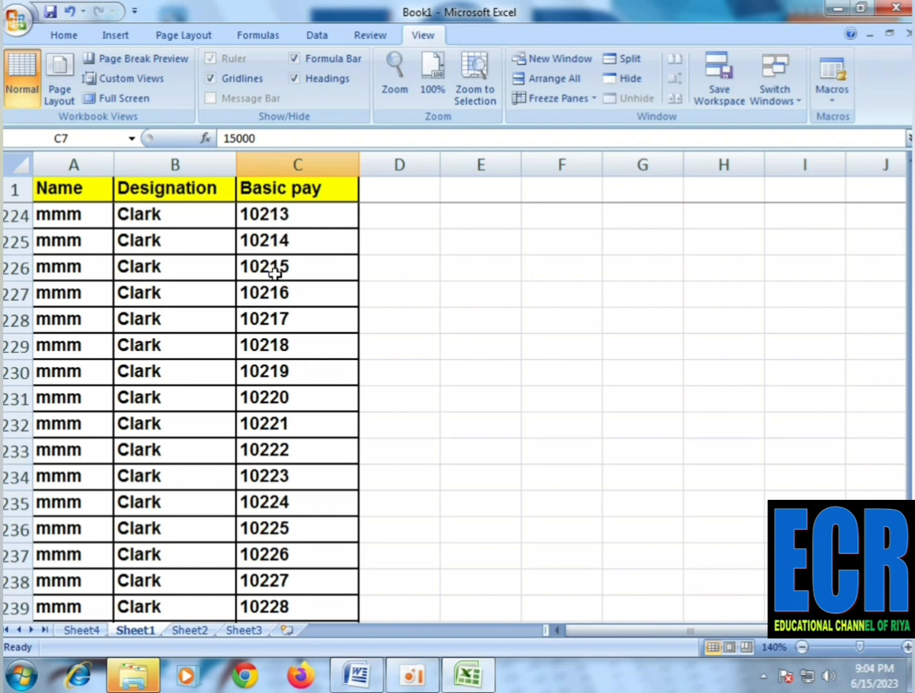
scroll(271, 312, up, 2)
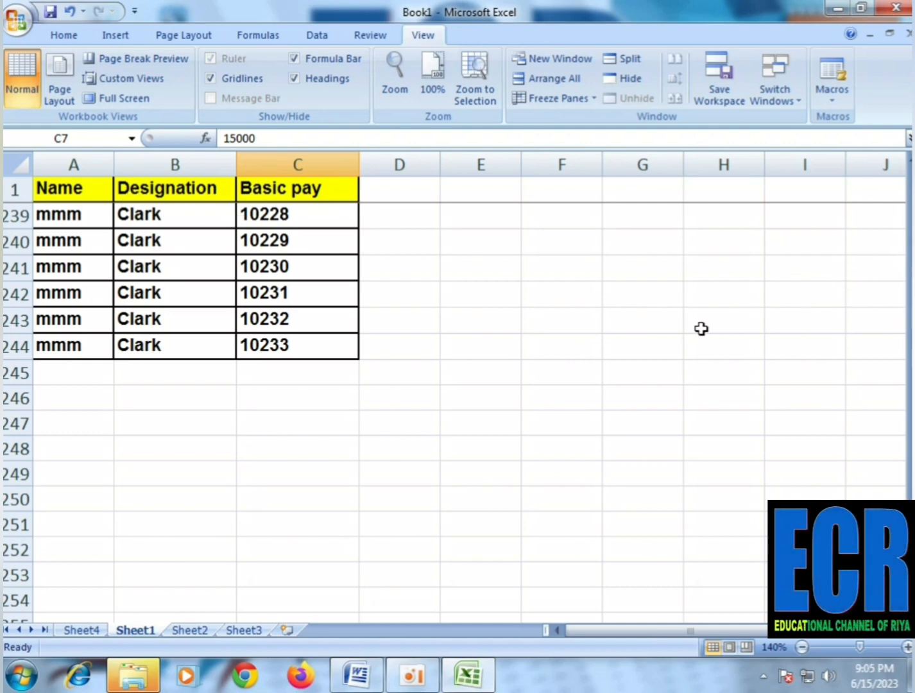
scroll(223, 336, down, 1)
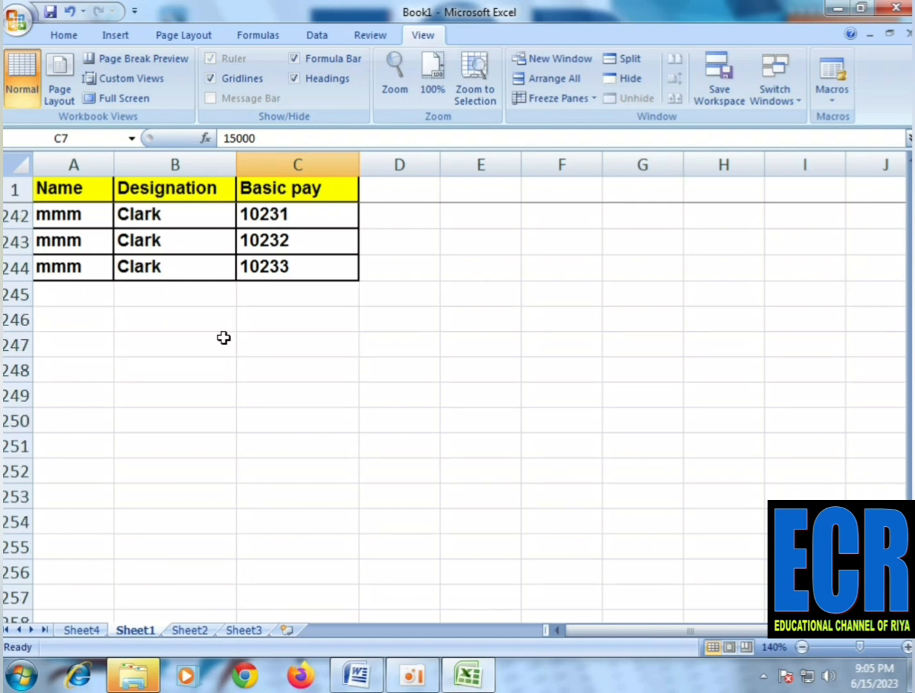
scroll(223, 338, up, 9)
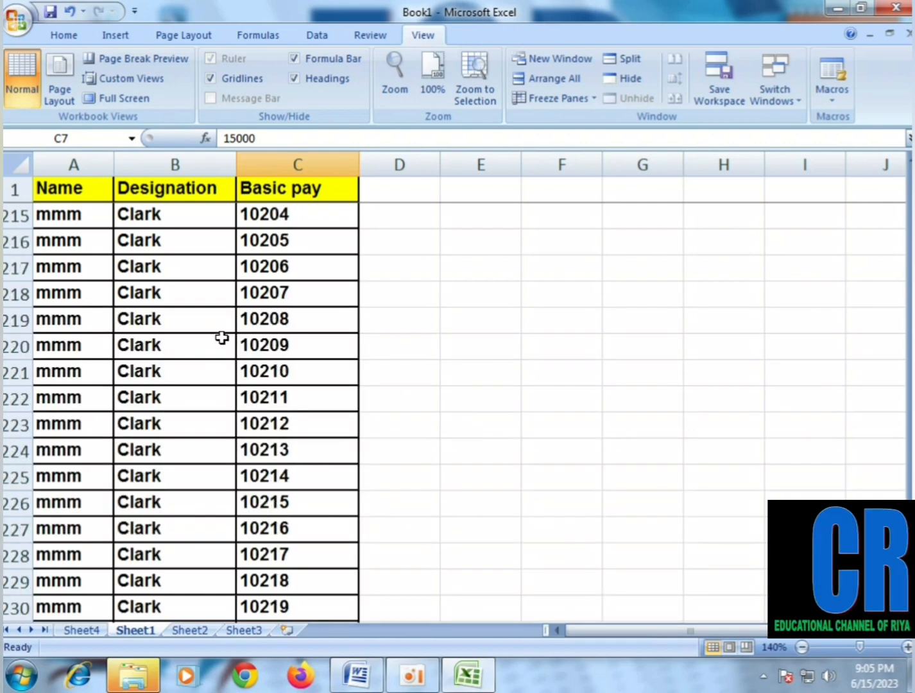
scroll(222, 338, down, 1)
scroll(222, 338, down, 4)
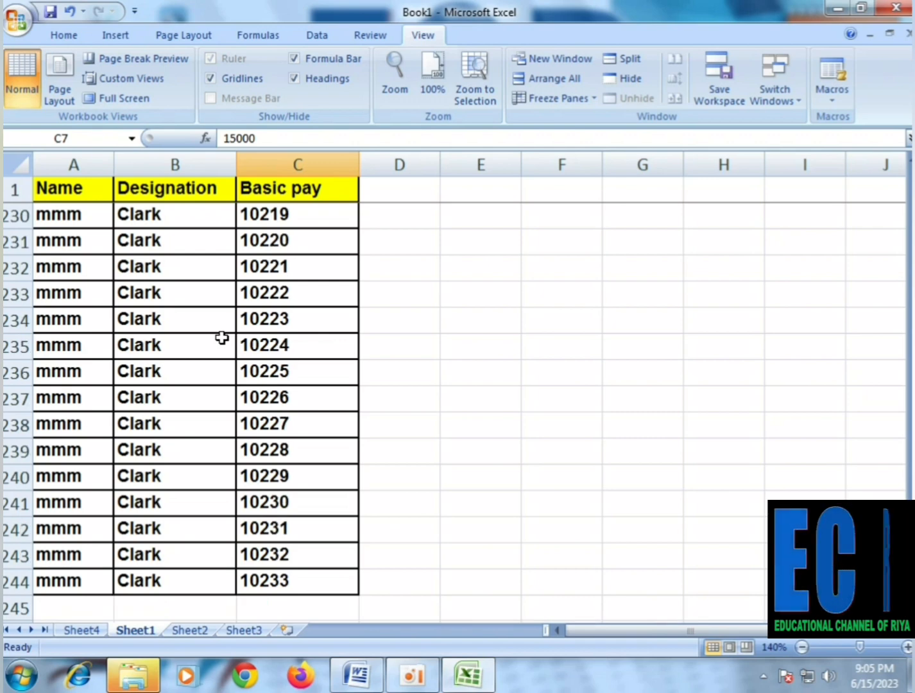
Highlight the frozen header cells A1:C1, then select C235 and look back up through the staff records.
drag(58, 183, 257, 180)
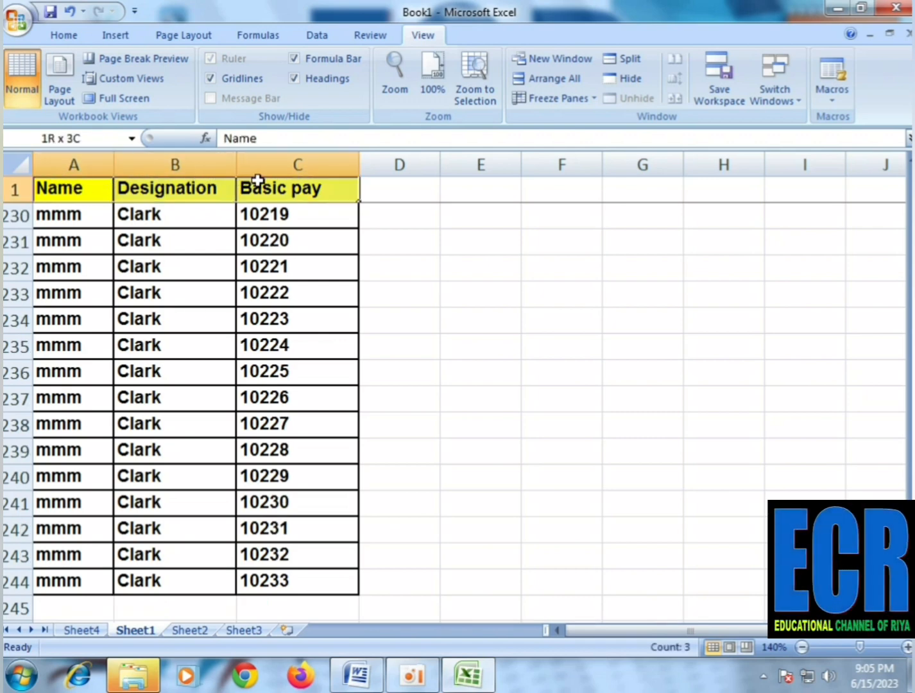
scroll(260, 280, down, 3)
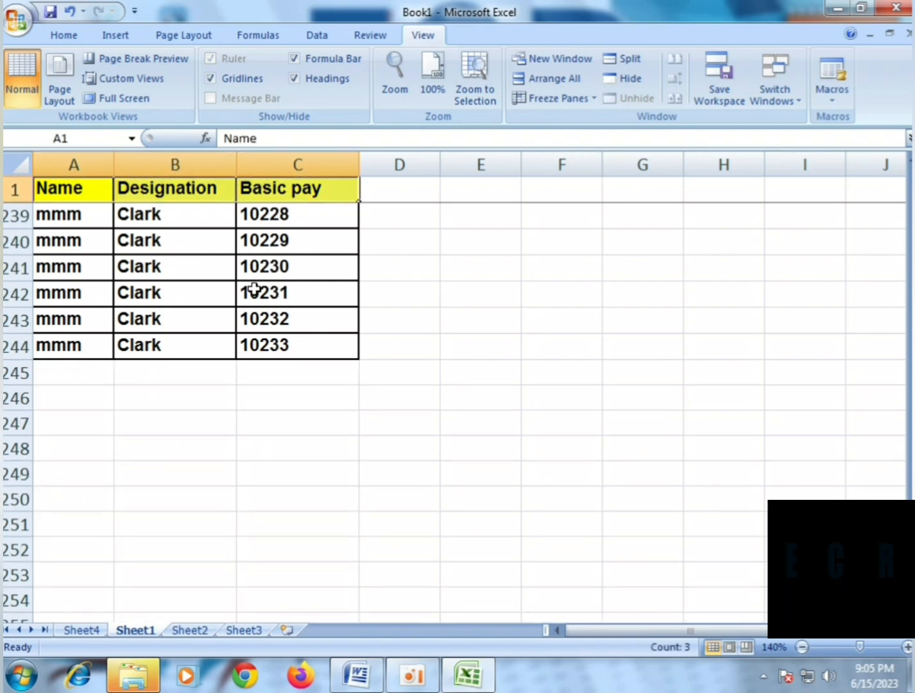
scroll(254, 290, up, 3)
click(250, 350)
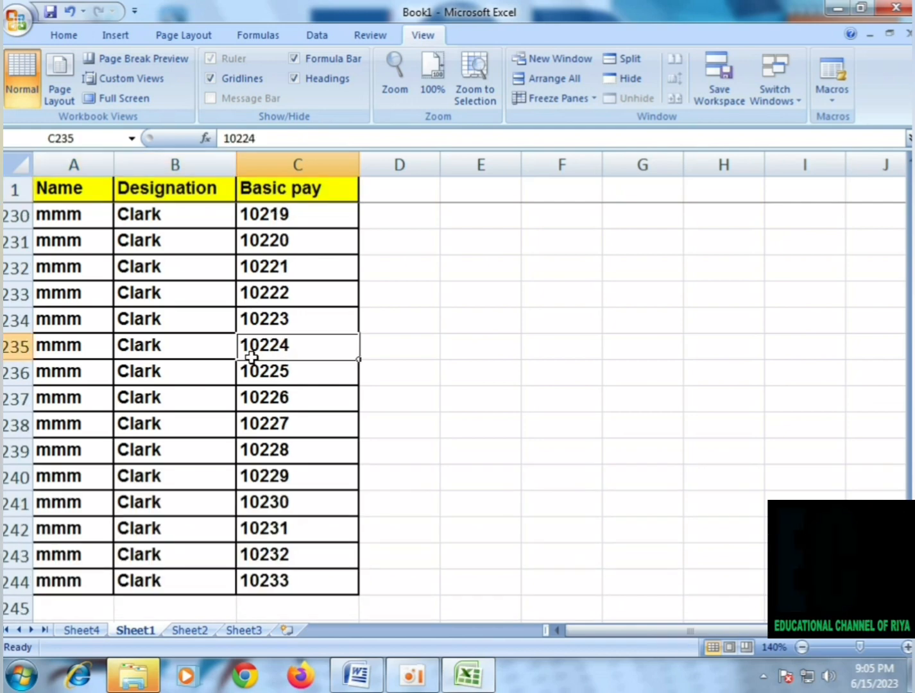
scroll(280, 357, up, 11)
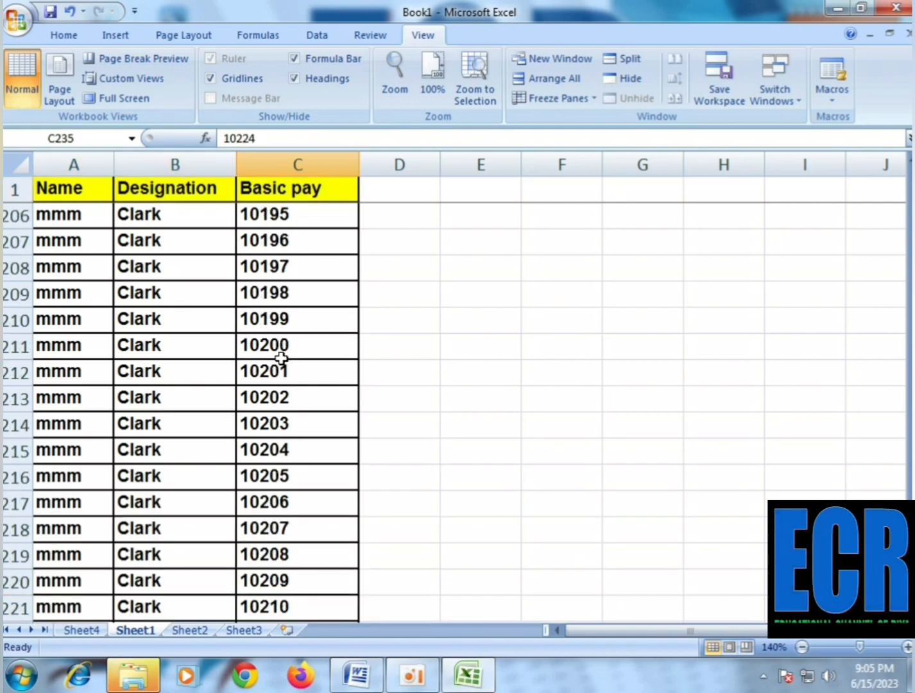
scroll(281, 357, up, 3)
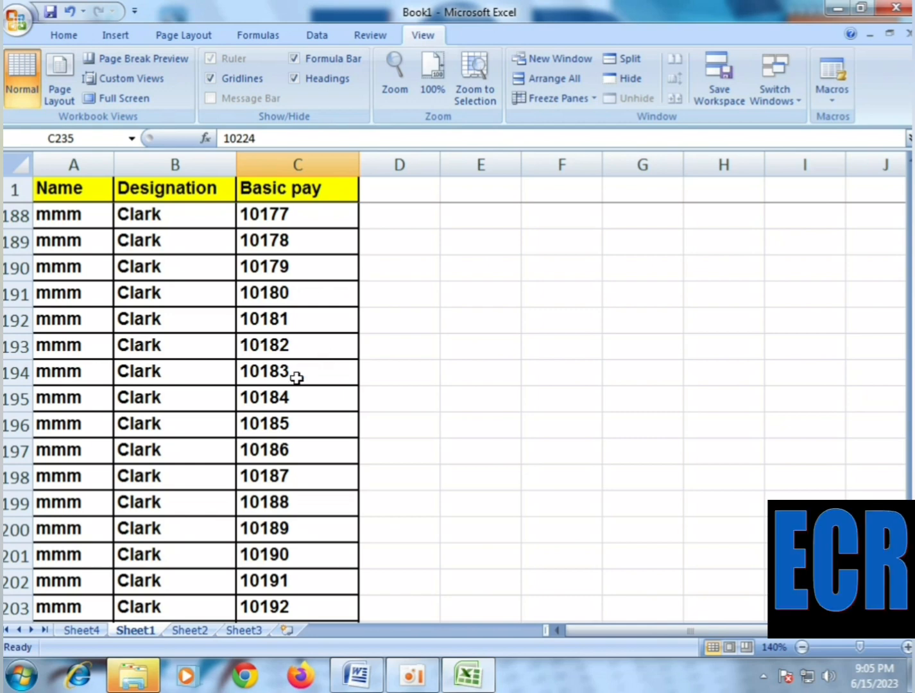
scroll(263, 422, up, 2)
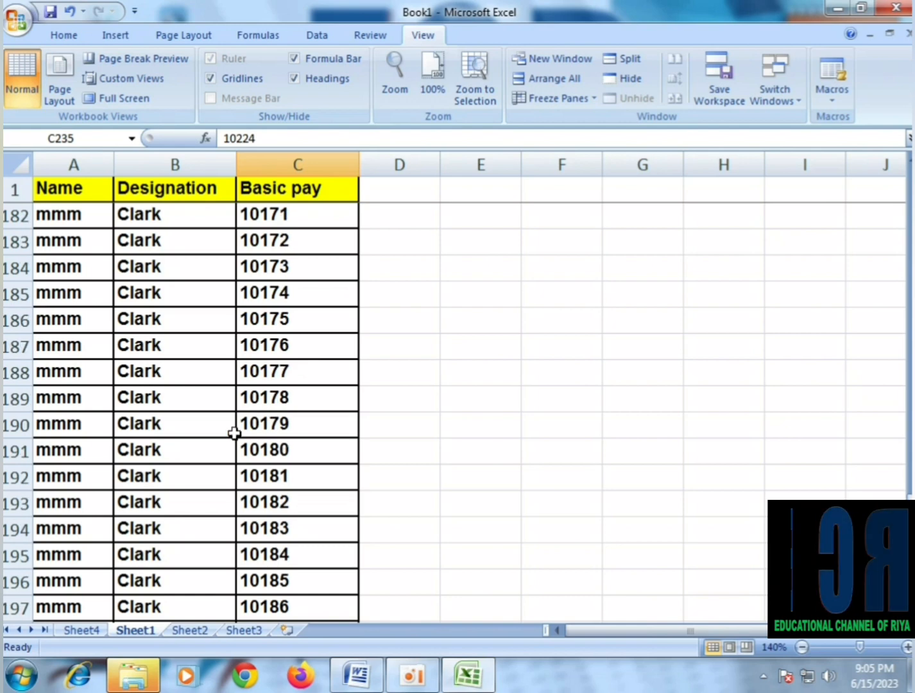